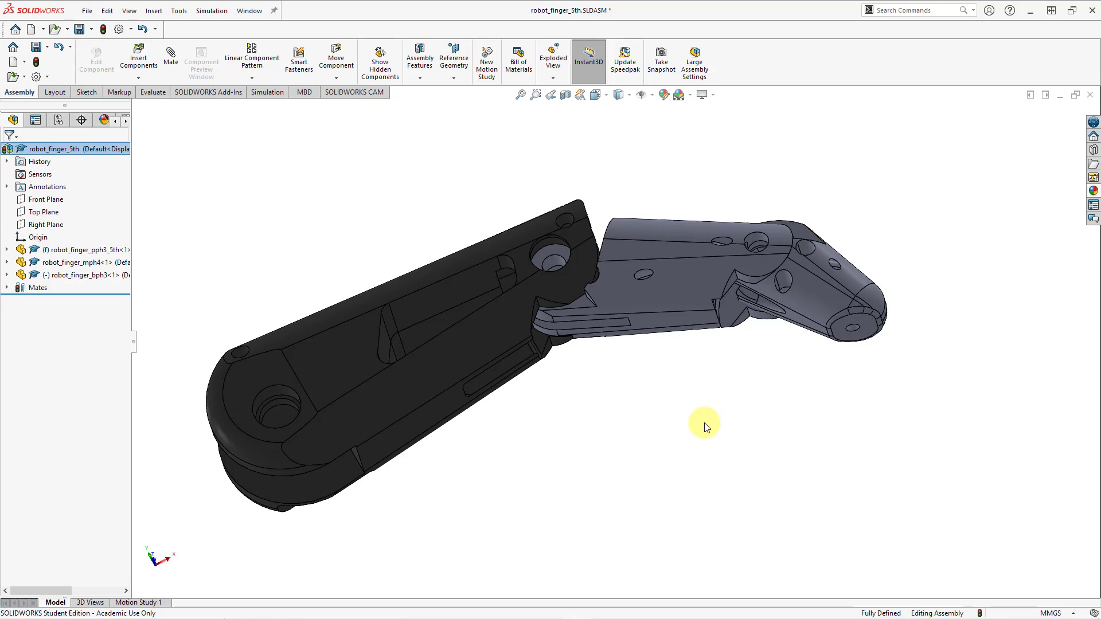
- Highlight robot_finger_pph3_5th, robot_finger_mph4 and robot_finger_bph3 one after another to identify the three segments of the finger assembly
{"action": "left_click", "coordinate": [85, 252]}
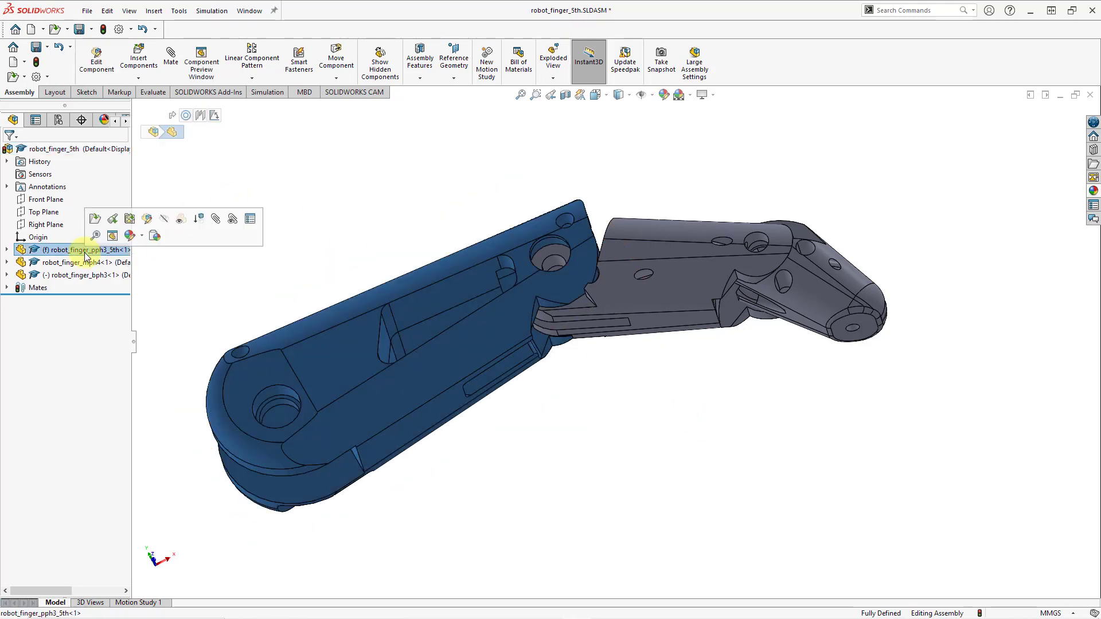
{"action": "left_click", "coordinate": [86, 263]}
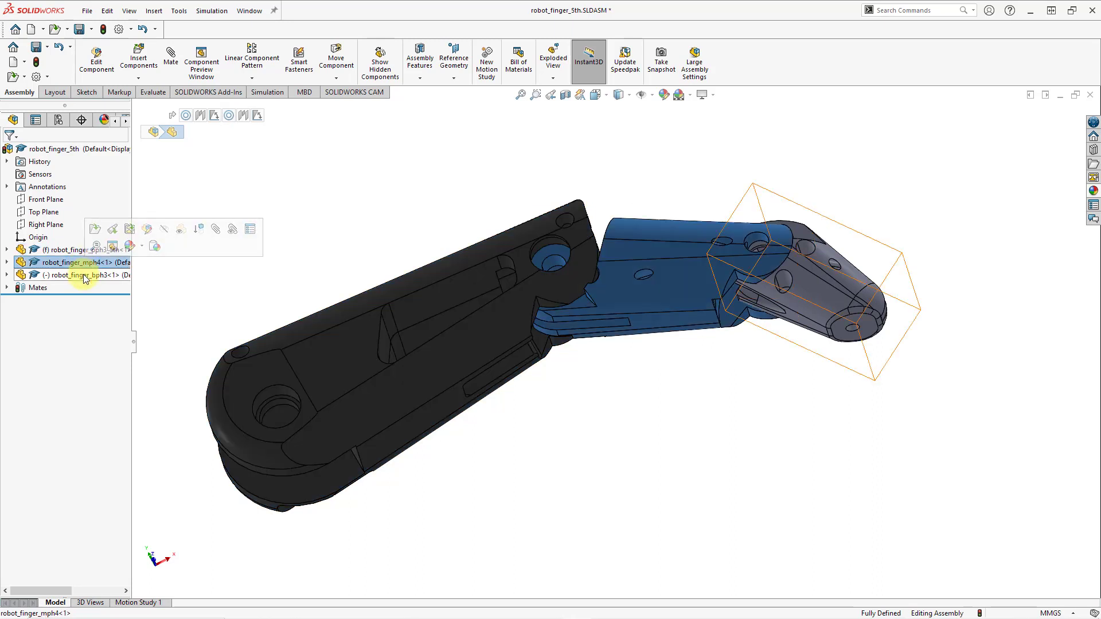
{"action": "left_click", "coordinate": [84, 275]}
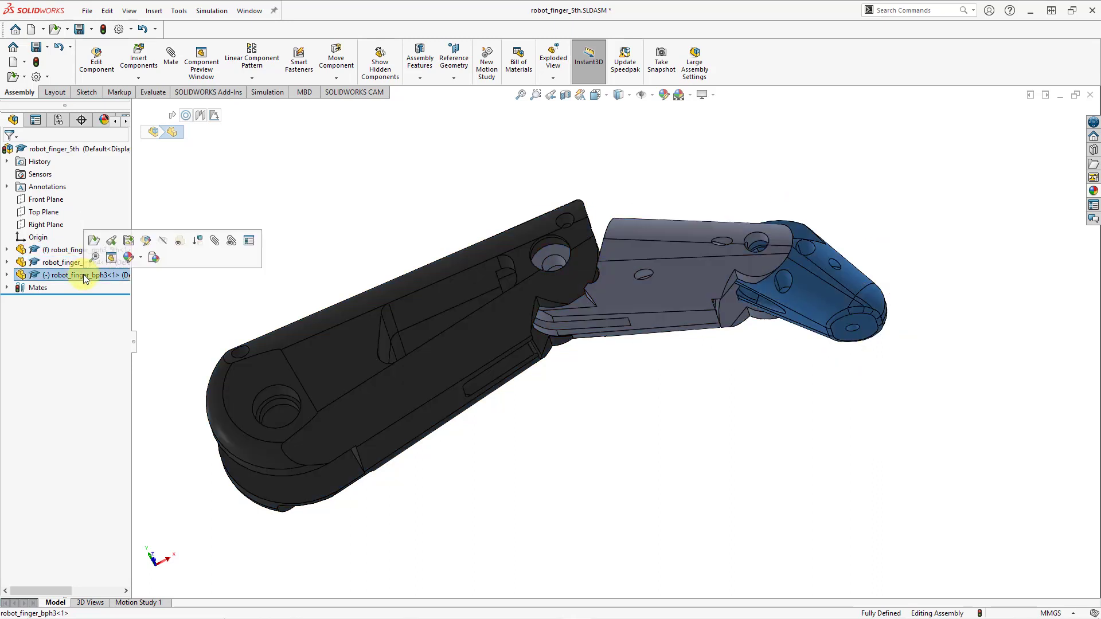
{"action": "left_click", "coordinate": [324, 202]}
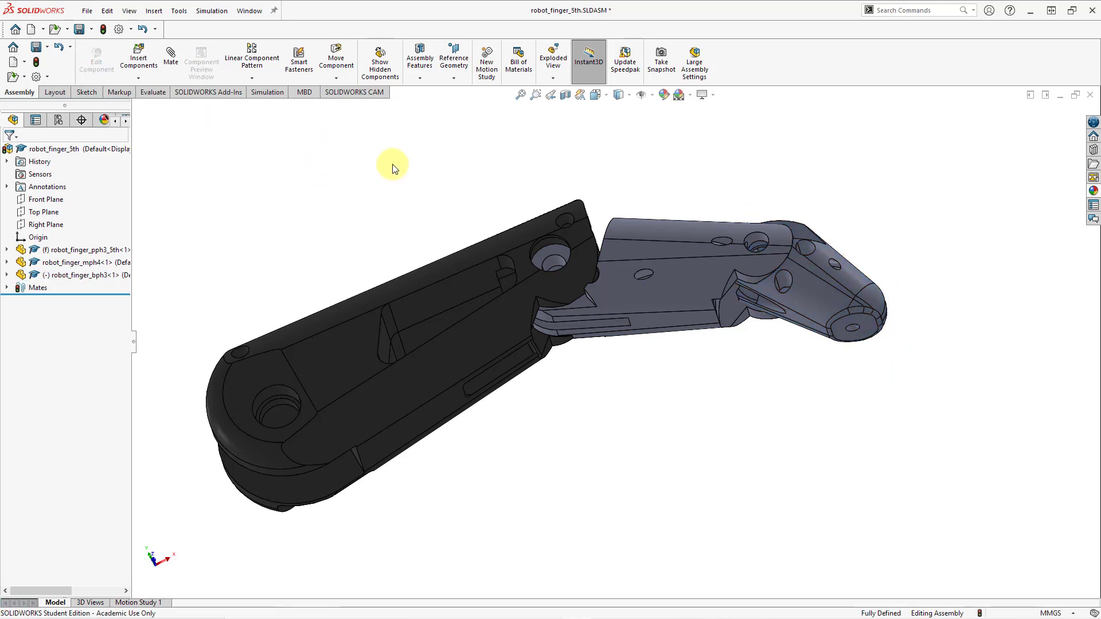
- Swing the fingertip segment downward to check how the finger joints bend, and examine the curled finger from another angle
{"action": "left_click_drag", "start_coordinate": [838, 297], "coordinate": [659, 420]}
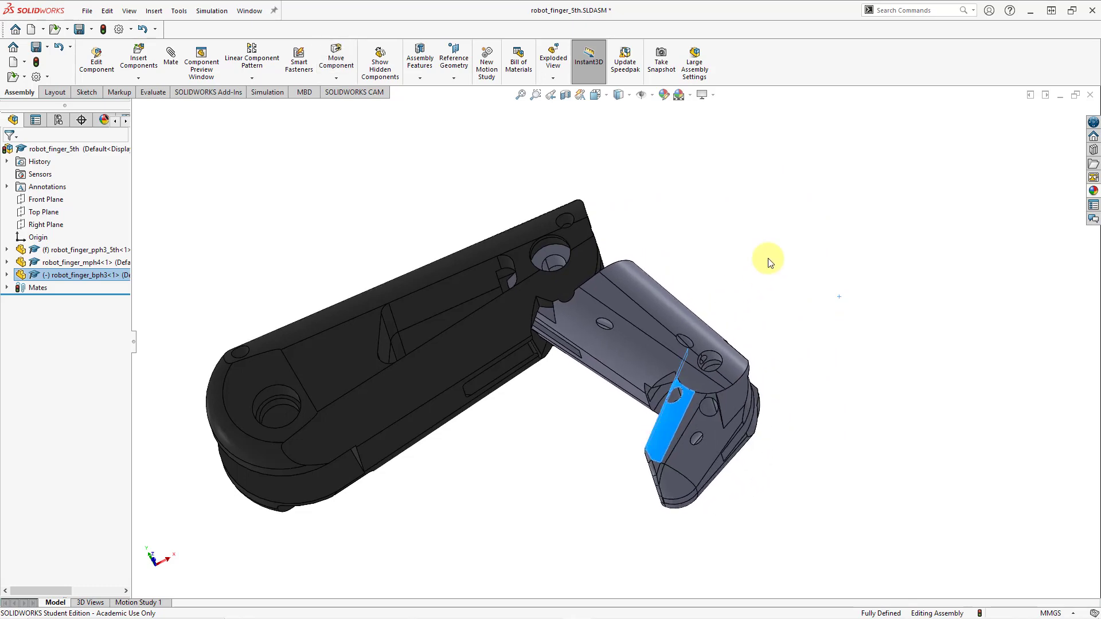
{"action": "left_click", "coordinate": [719, 280]}
{"action": "middle_click_drag", "start_coordinate": [707, 310], "coordinate": [661, 425]}
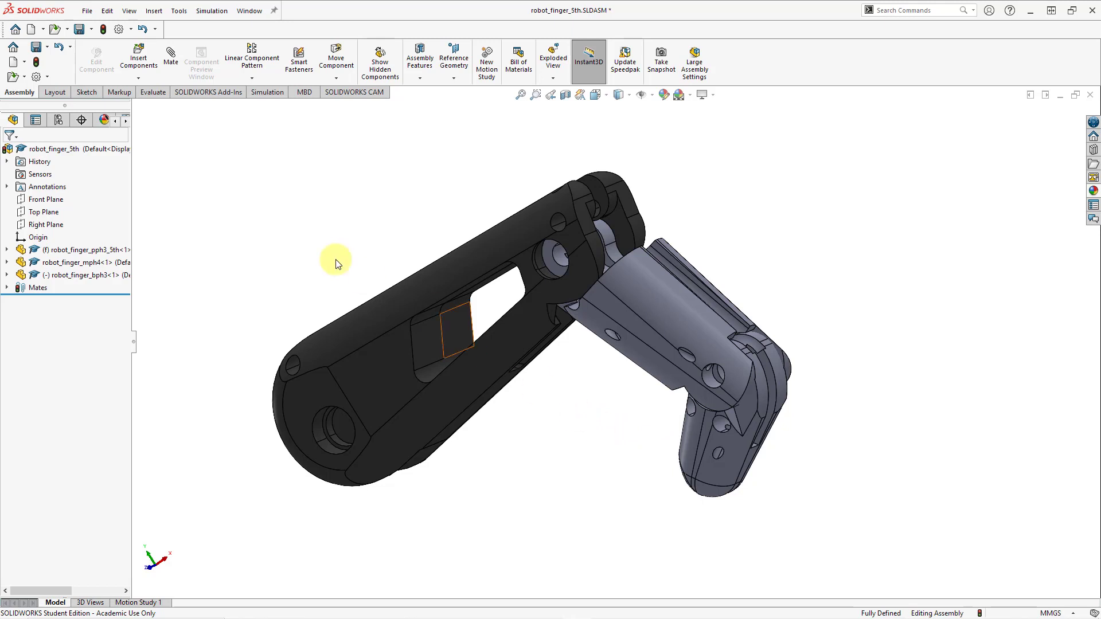
- Create a new assembly and place robot_finger_pph3_5th.sldprt in it as the first component
{"action": "left_click", "coordinate": [31, 29]}
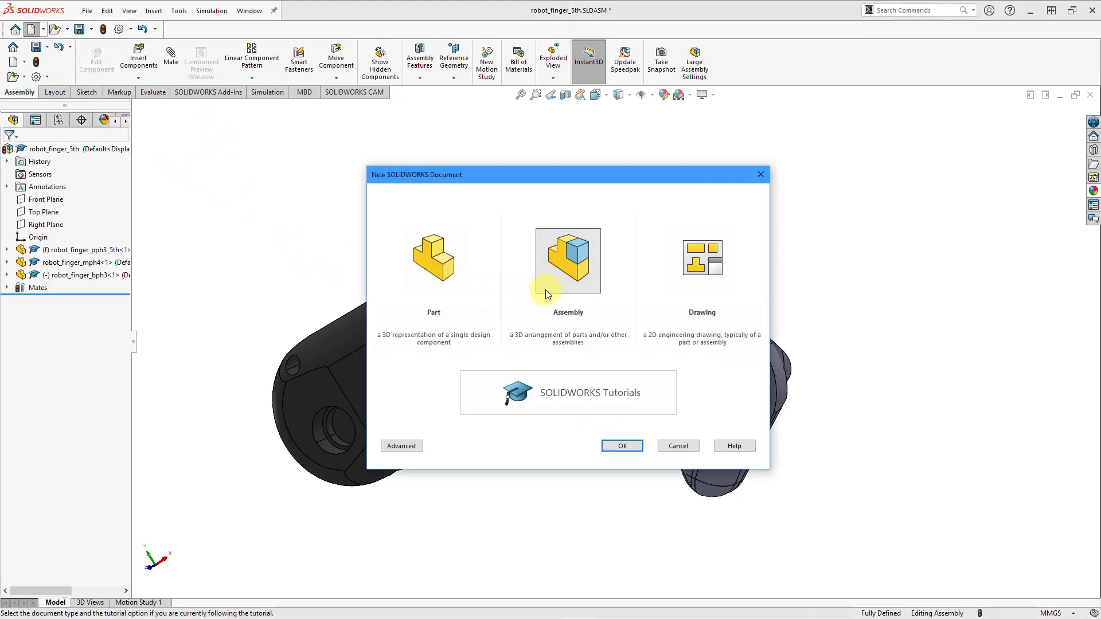
{"action": "left_click", "coordinate": [622, 446]}
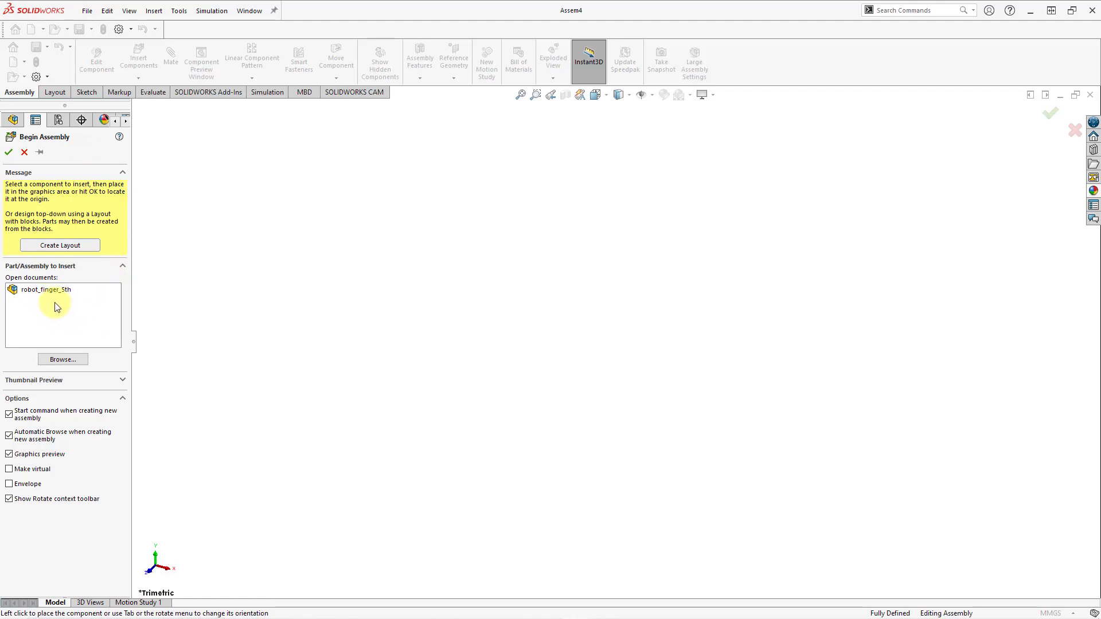
{"action": "left_click", "coordinate": [63, 360]}
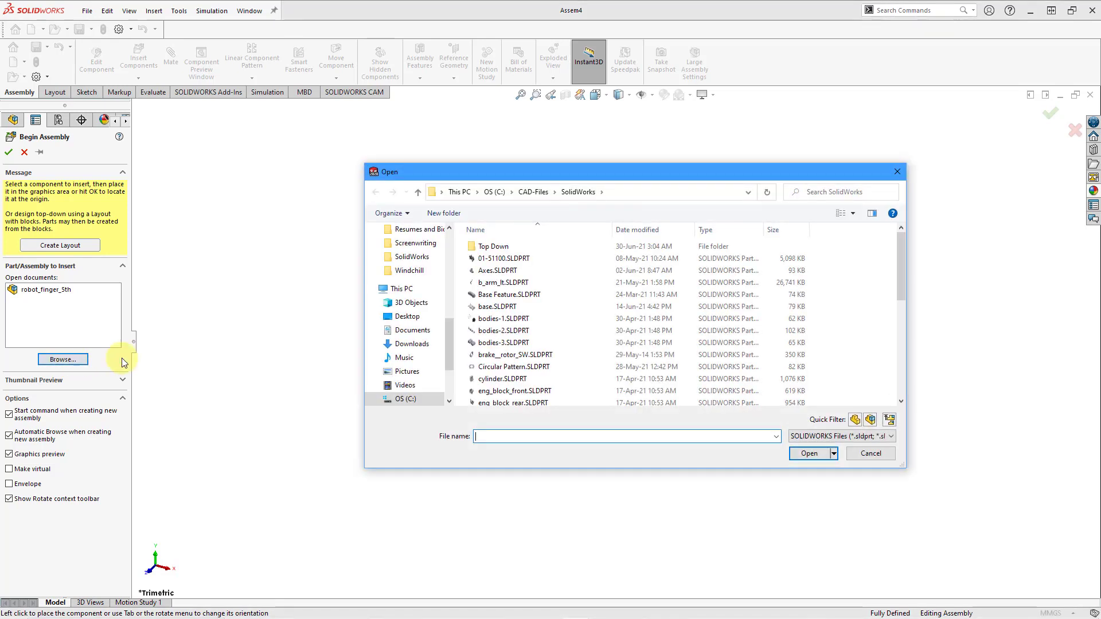
{"action": "left_click_drag", "start_coordinate": [899, 273], "coordinate": [891, 373]}
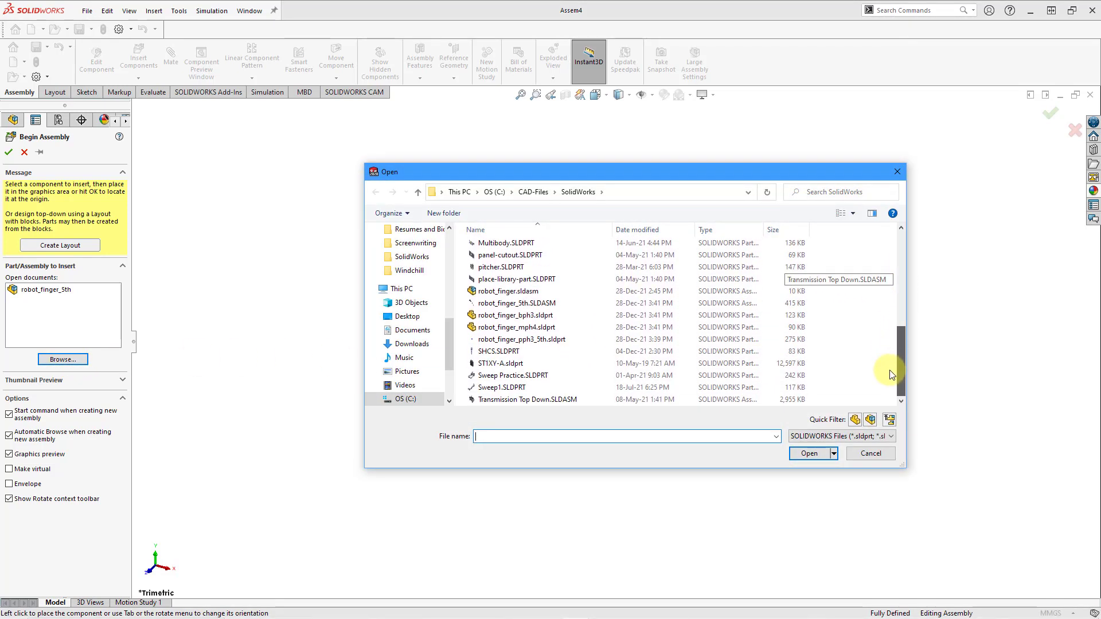
{"action": "left_click", "coordinate": [521, 339]}
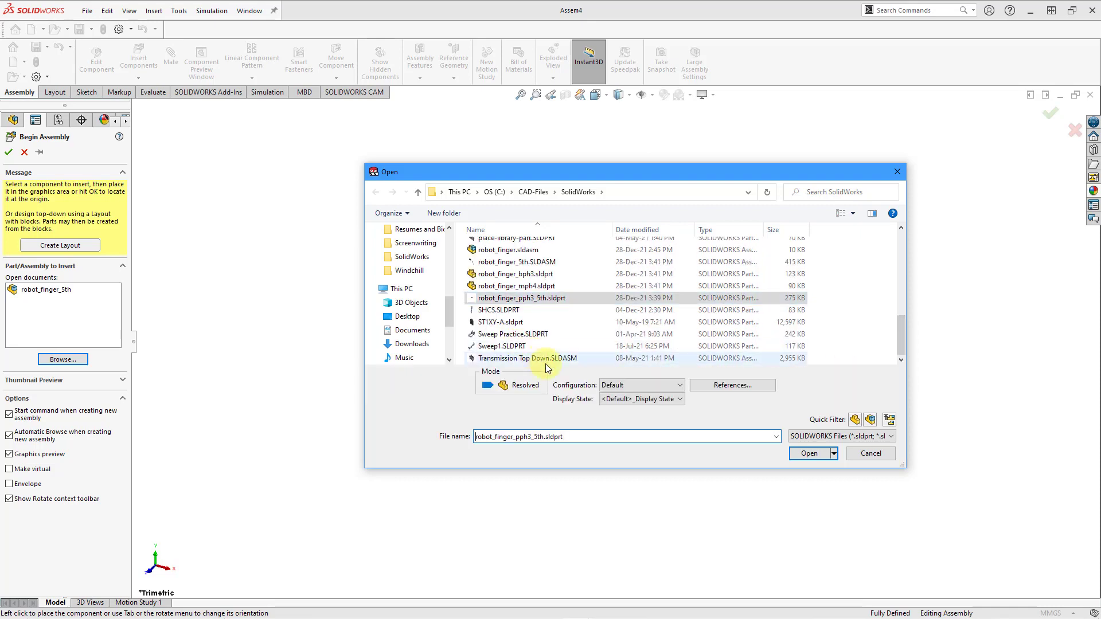
{"action": "left_click", "coordinate": [807, 452]}
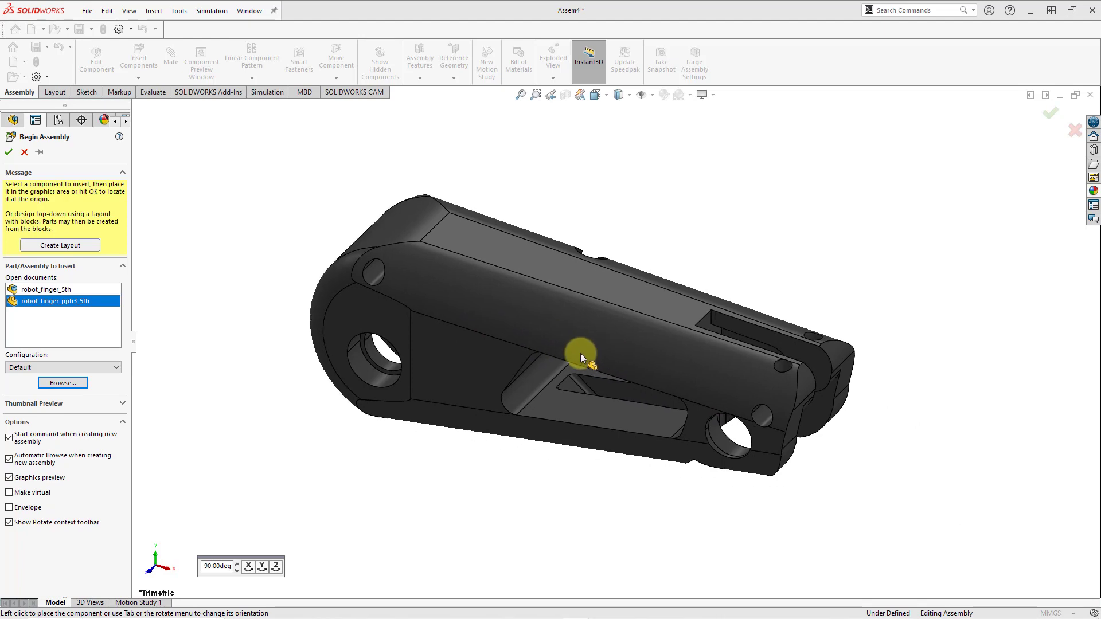
{"action": "left_click", "coordinate": [580, 353]}
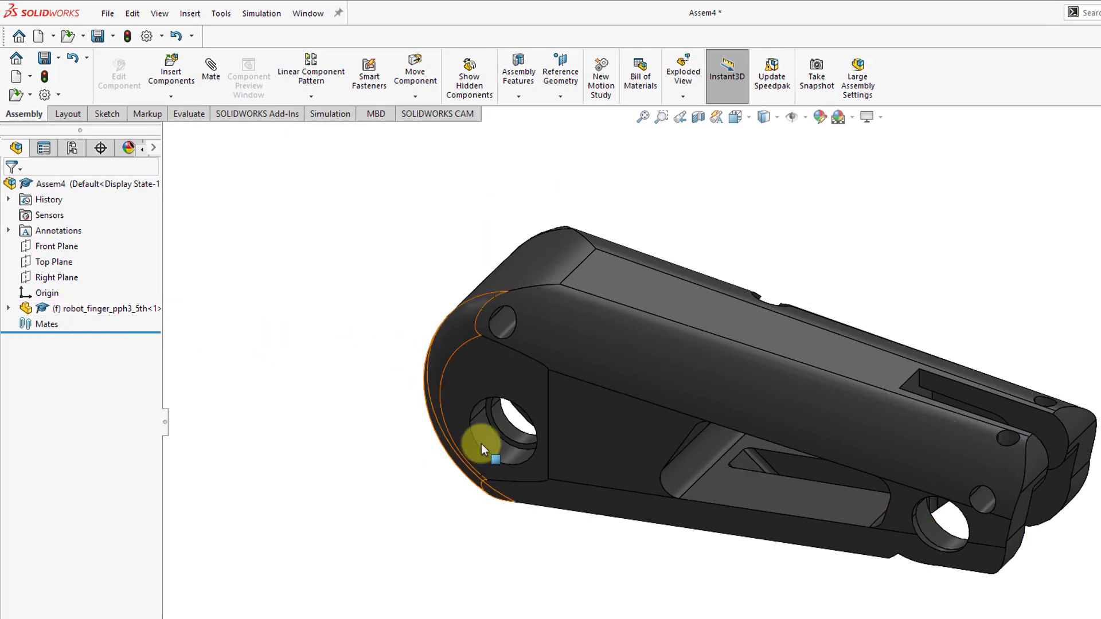
- Insert robot_finger_bph3.sldprt and robot_finger_mph4.sldprt together, placing the mph4 segment between the base segment and the bph3 fingertip
{"action": "middle_click_drag", "start_coordinate": [532, 459], "coordinate": [597, 434]}
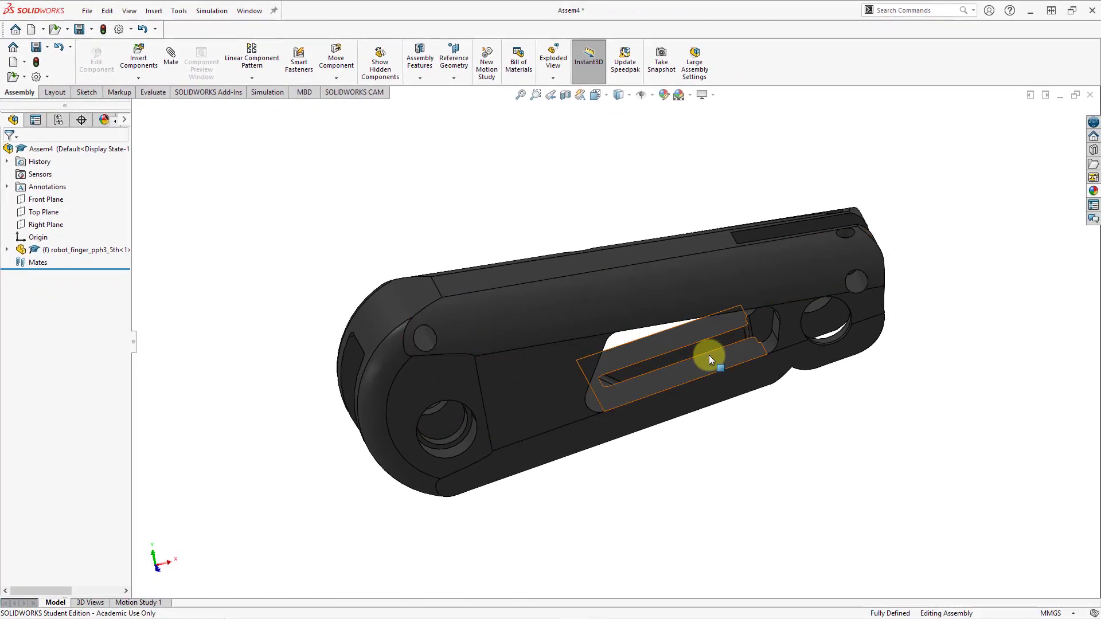
{"action": "key", "text": "f"}
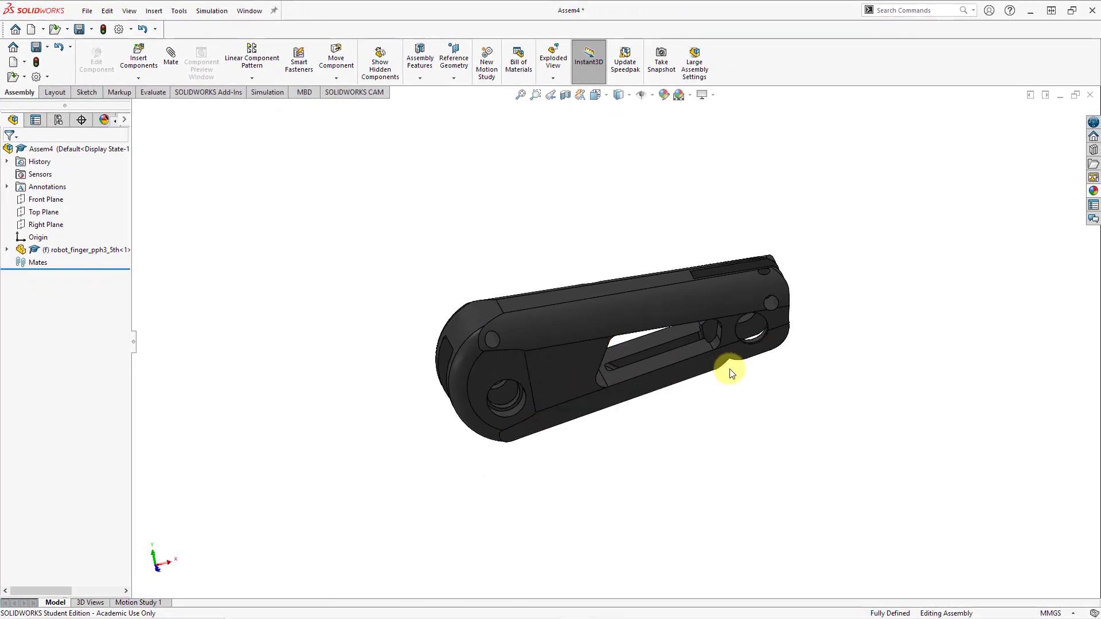
{"action": "middle_click_drag", "start_coordinate": [671, 376], "coordinate": [459, 380], "text": "ctrl"}
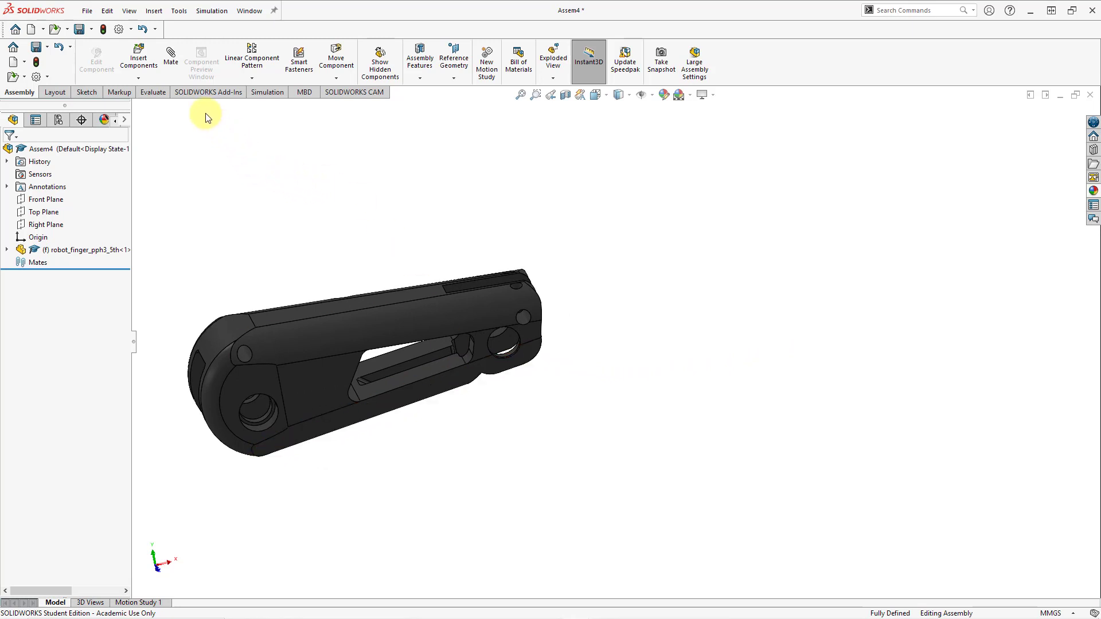
{"action": "left_click", "coordinate": [143, 60]}
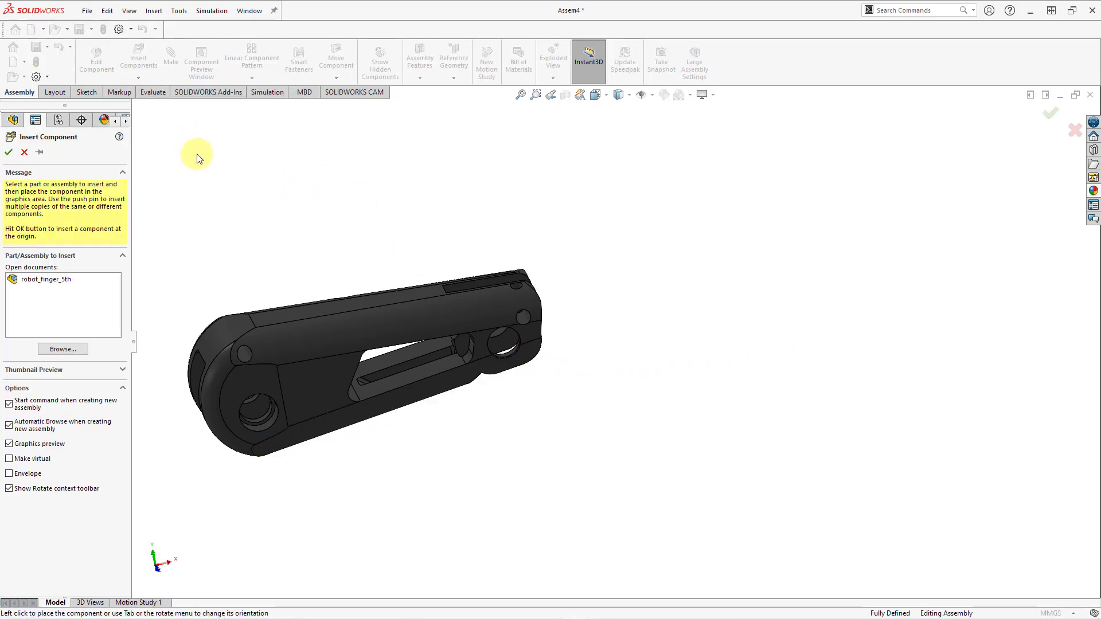
{"action": "left_click", "coordinate": [63, 349]}
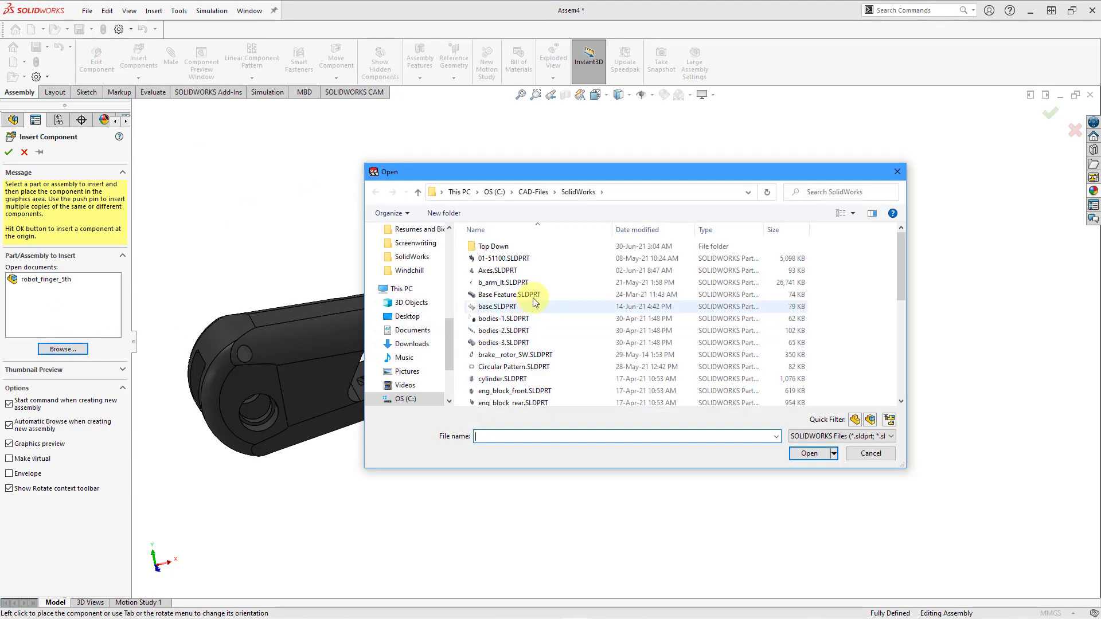
{"action": "scroll", "coordinate": [544, 293], "scroll_direction": "down", "scroll_amount": 1}
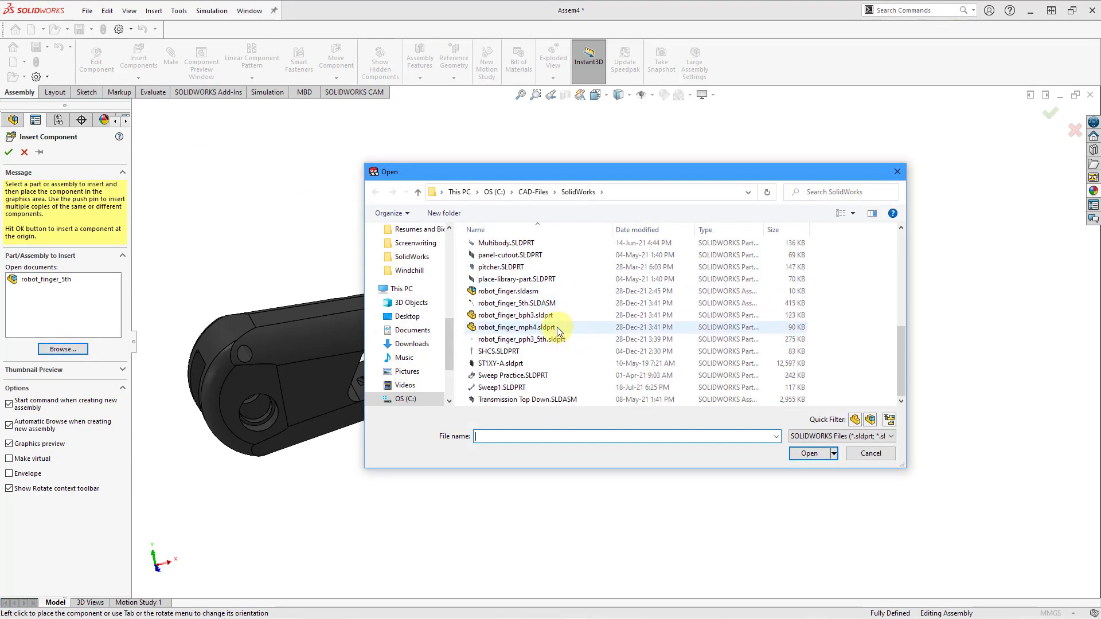
{"action": "left_click", "coordinate": [553, 329]}
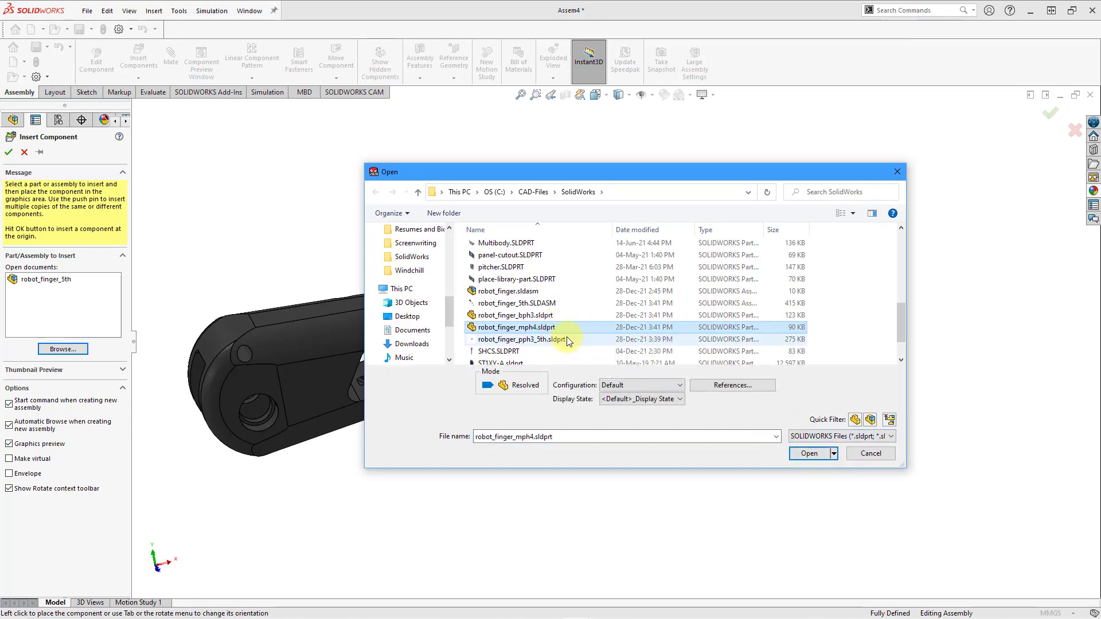
{"action": "left_click", "coordinate": [545, 316], "text": "ctrl"}
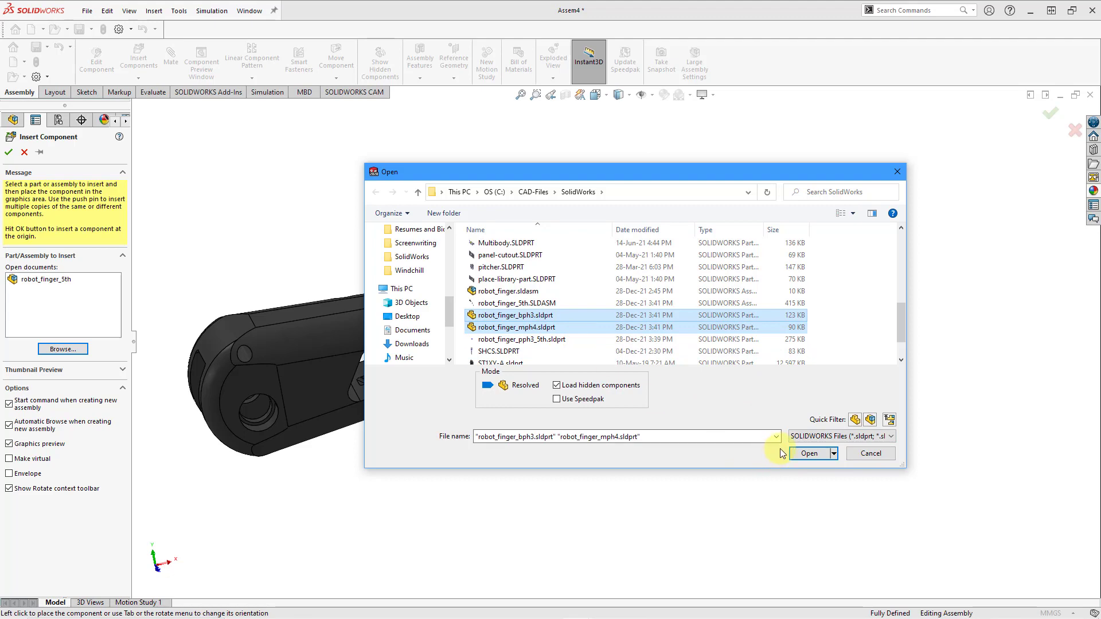
{"action": "left_click", "coordinate": [809, 454]}
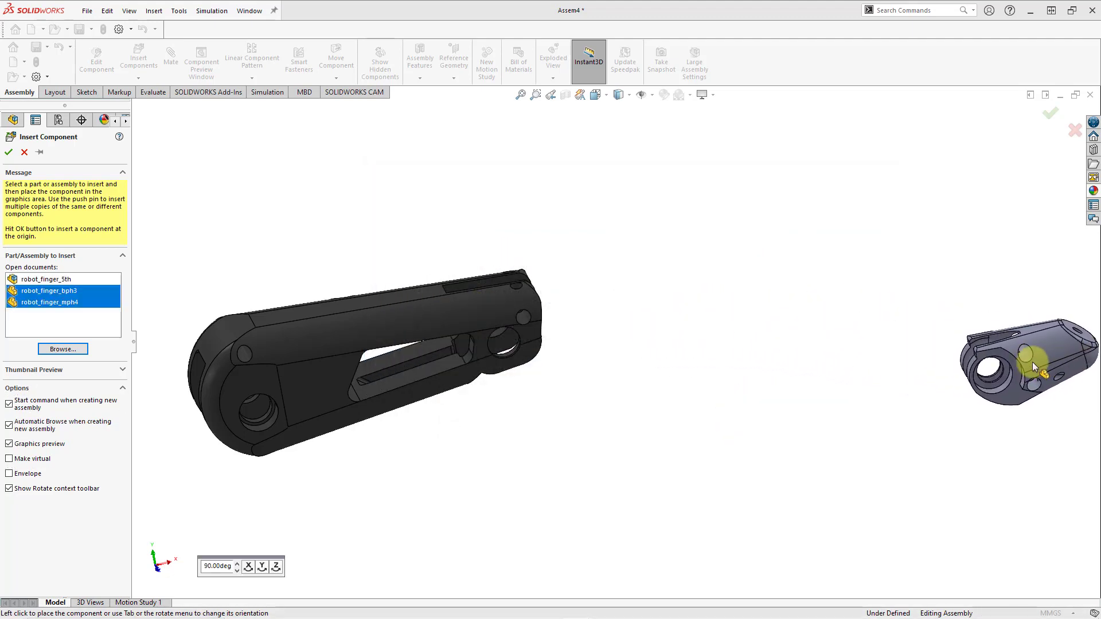
{"action": "left_click", "coordinate": [1032, 362]}
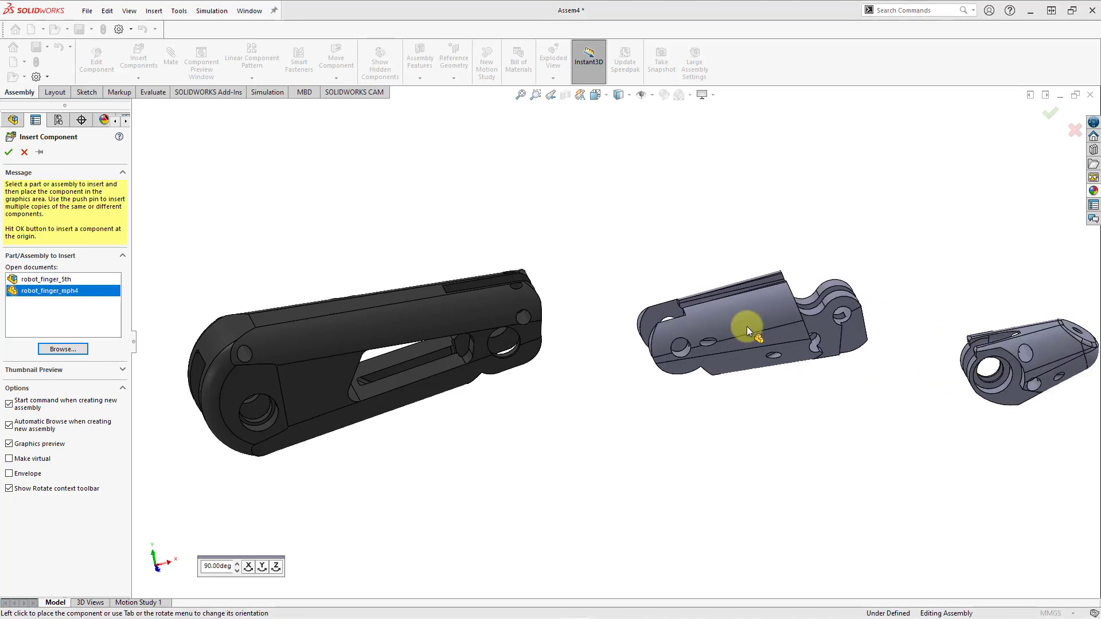
{"action": "left_click", "coordinate": [744, 325]}
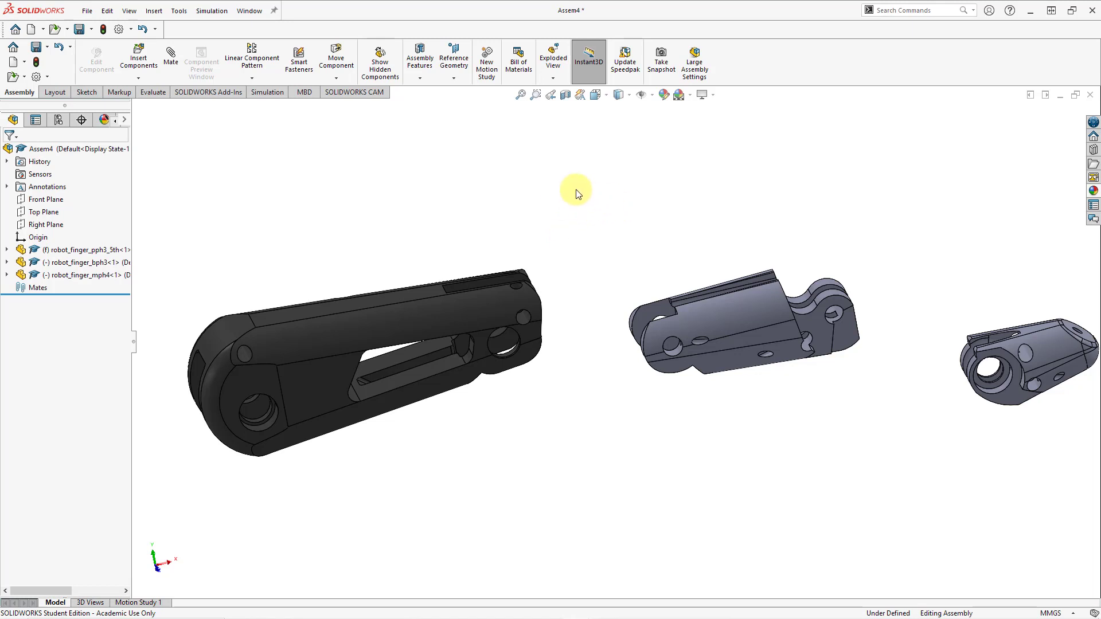
- Freely rotate the robot_finger_mph4 and robot_finger_bph3 components with Rotate Component so both are tilted differently from their inserted orientation
{"action": "left_click", "coordinate": [337, 78]}
{"action": "left_click", "coordinate": [369, 107]}
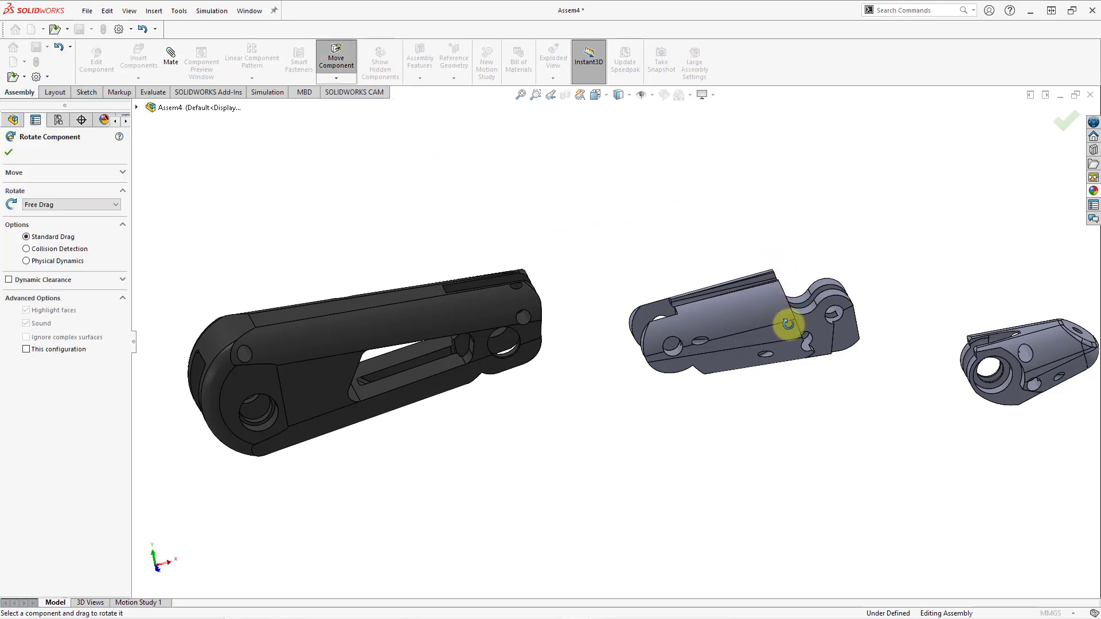
{"action": "left_click_drag", "start_coordinate": [787, 293], "coordinate": [803, 372]}
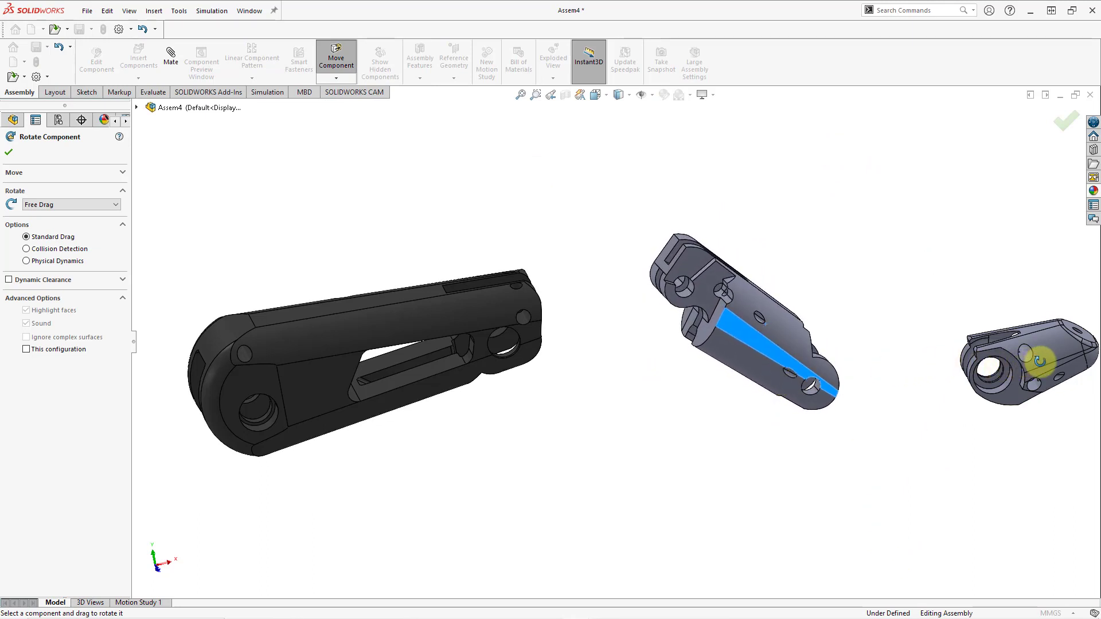
{"action": "left_click_drag", "start_coordinate": [1028, 332], "coordinate": [951, 373]}
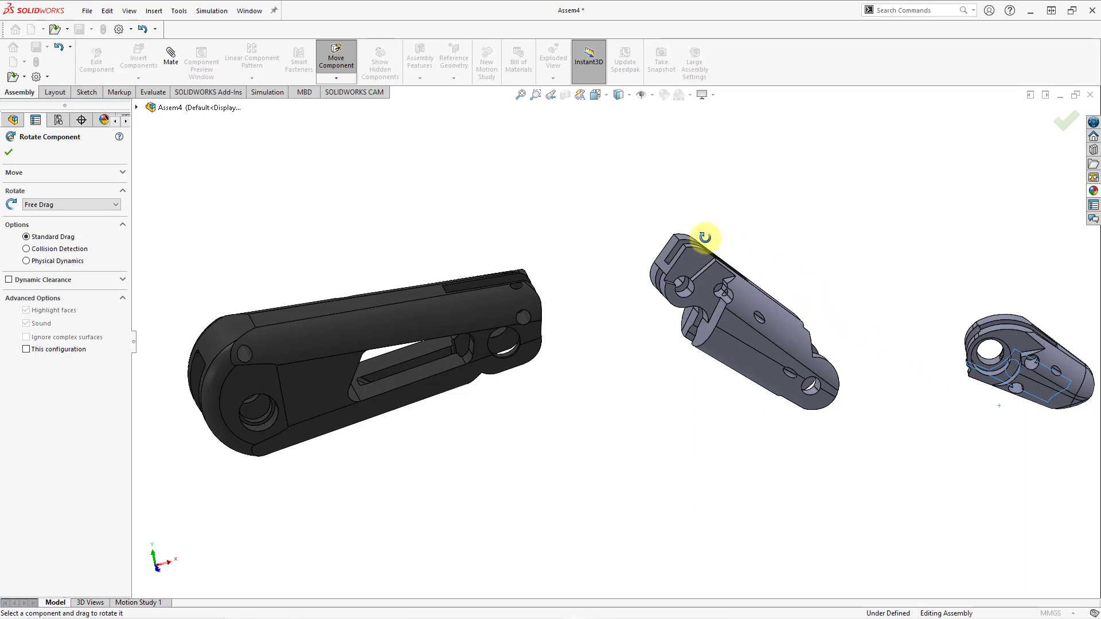
{"action": "left_click", "coordinate": [8, 153]}
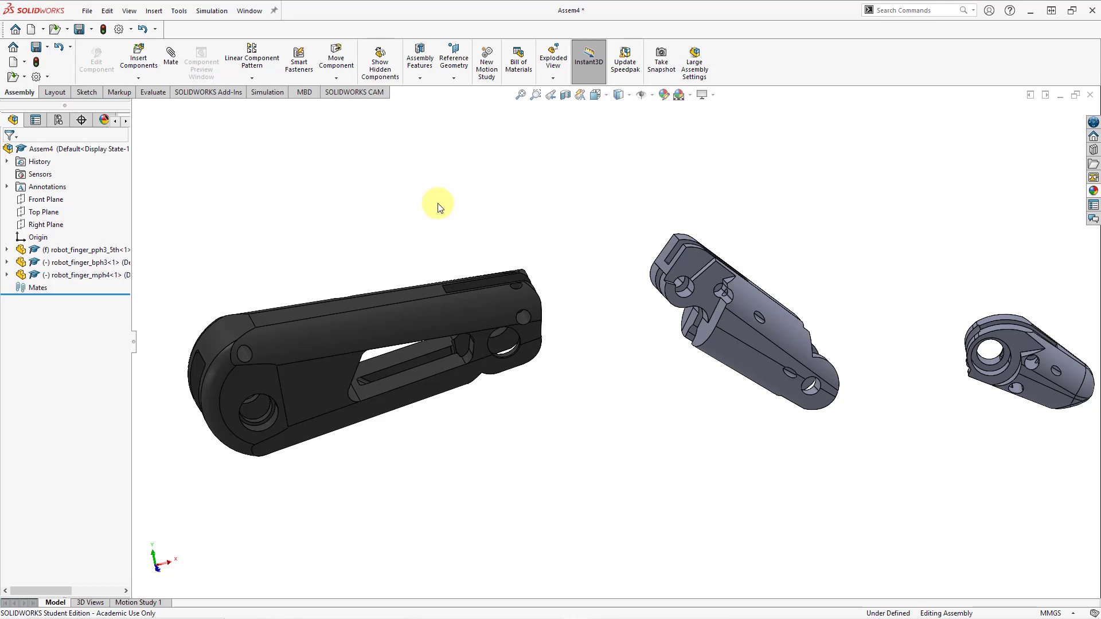
- Add a concentric mate between the hinge hole at the narrow end of robot_finger_pph3_5th and the end hole of robot_finger_mph4
{"action": "left_click", "coordinate": [171, 70]}
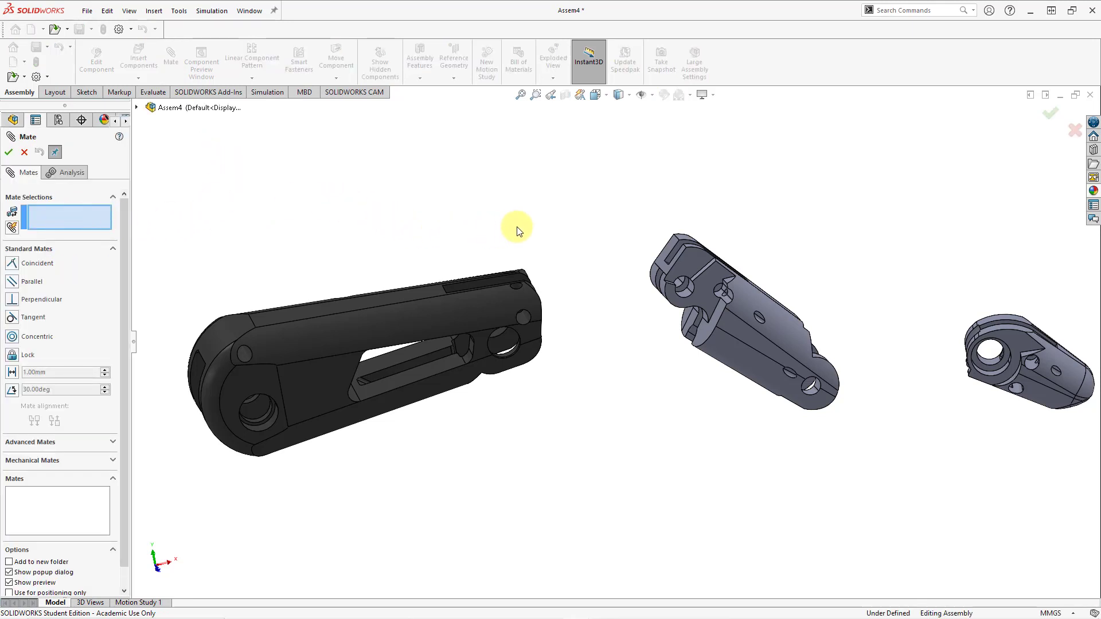
{"action": "middle_click_drag", "start_coordinate": [543, 261], "coordinate": [525, 364]}
{"action": "scroll", "coordinate": [508, 362], "scroll_direction": "down", "scroll_amount": 8}
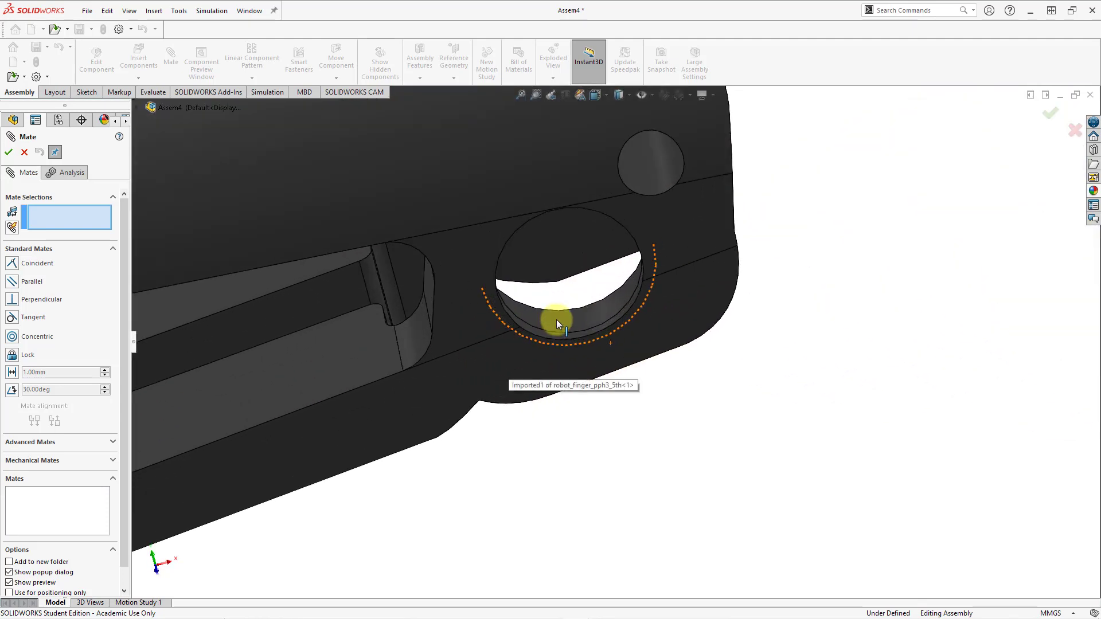
{"action": "left_click", "coordinate": [575, 320]}
{"action": "scroll", "coordinate": [523, 348], "scroll_direction": "up", "scroll_amount": 10}
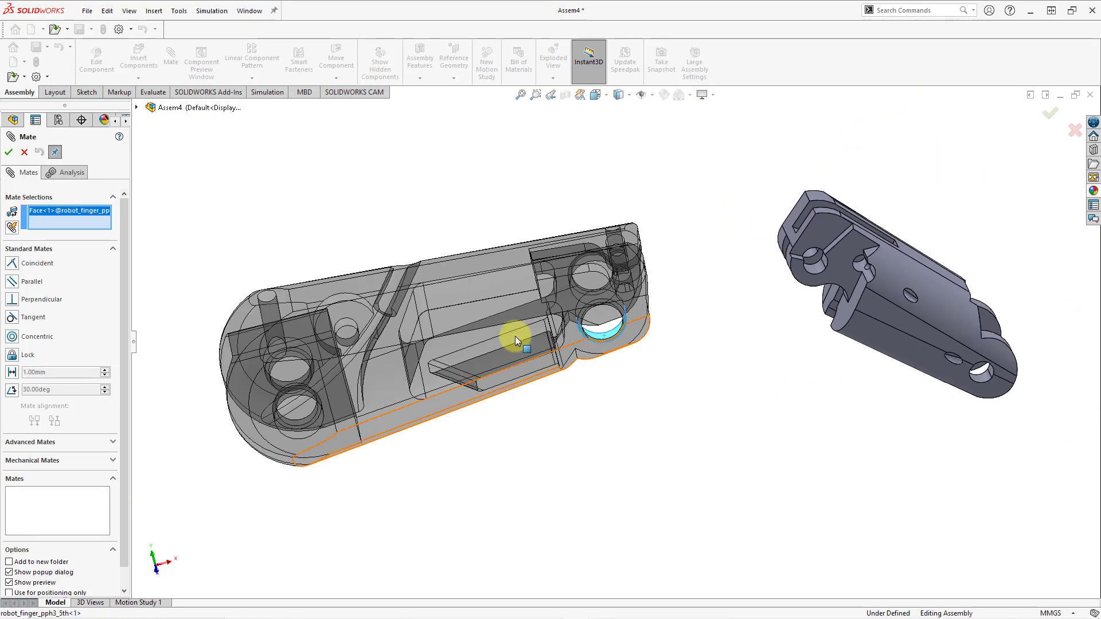
{"action": "left_click", "coordinate": [817, 269]}
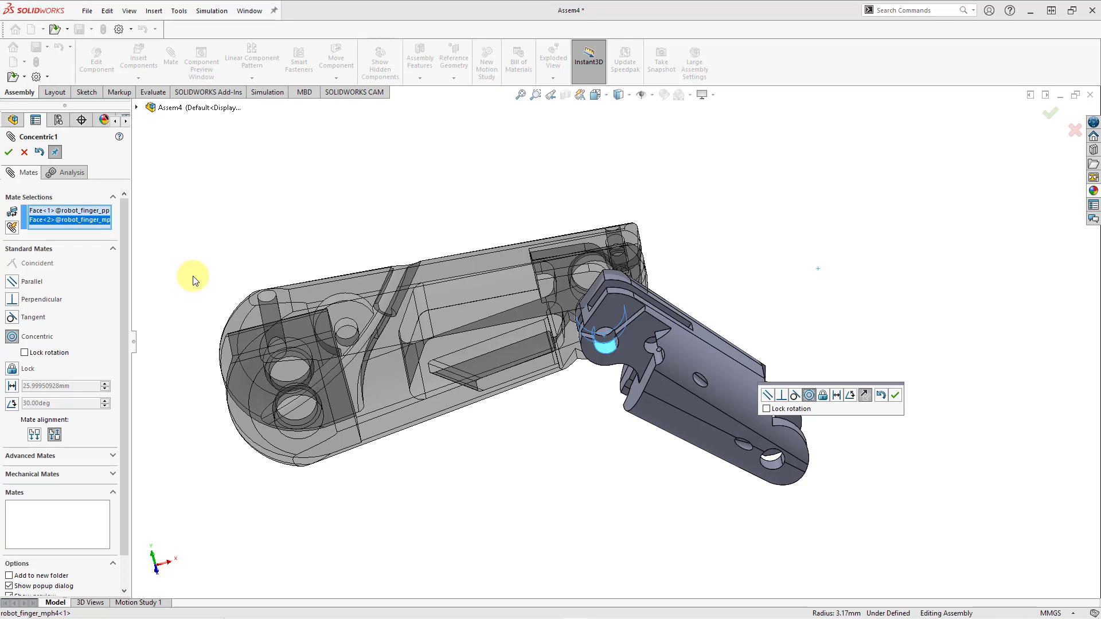
{"action": "left_click", "coordinate": [8, 154]}
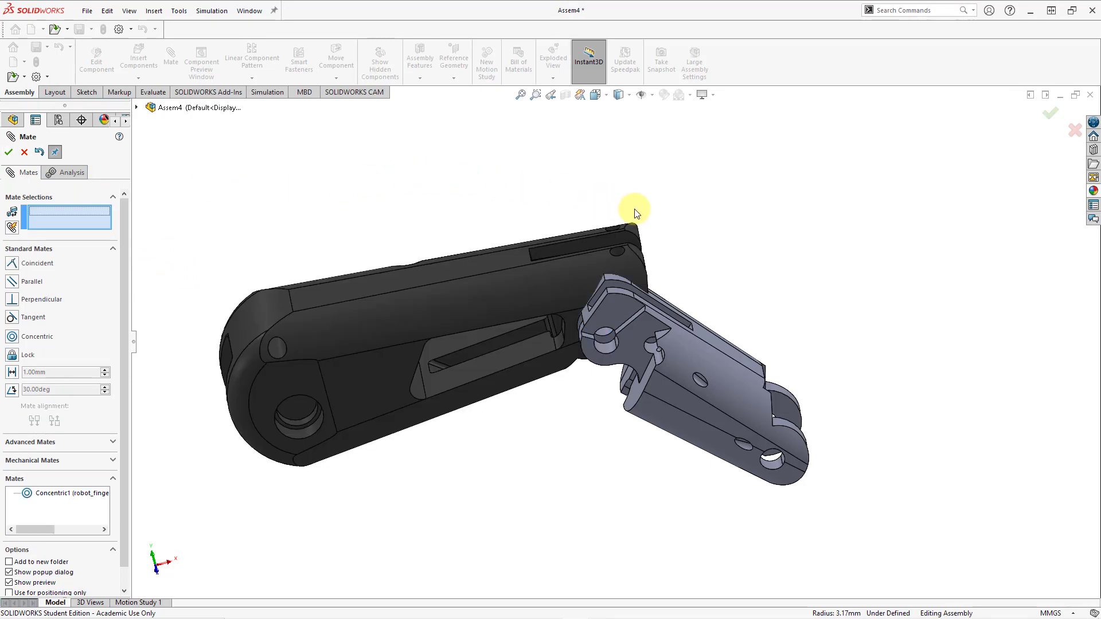
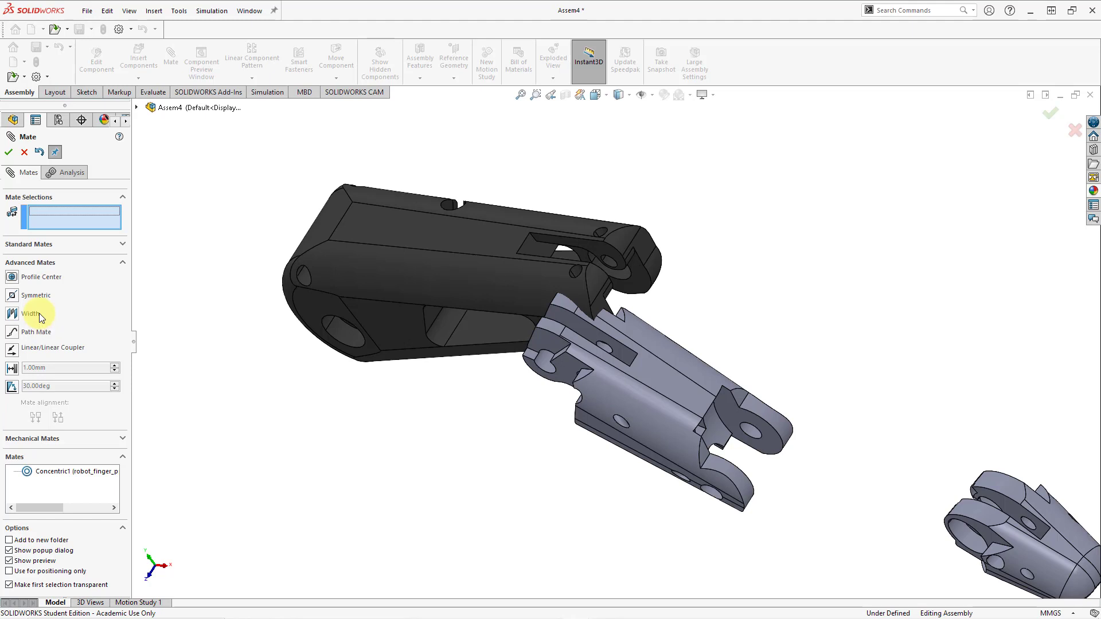
- Start a Width mate and select the two inner side faces of the hinge slot on robot_finger_pph3_5th as width faces
{"action": "left_click", "coordinate": [39, 313]}
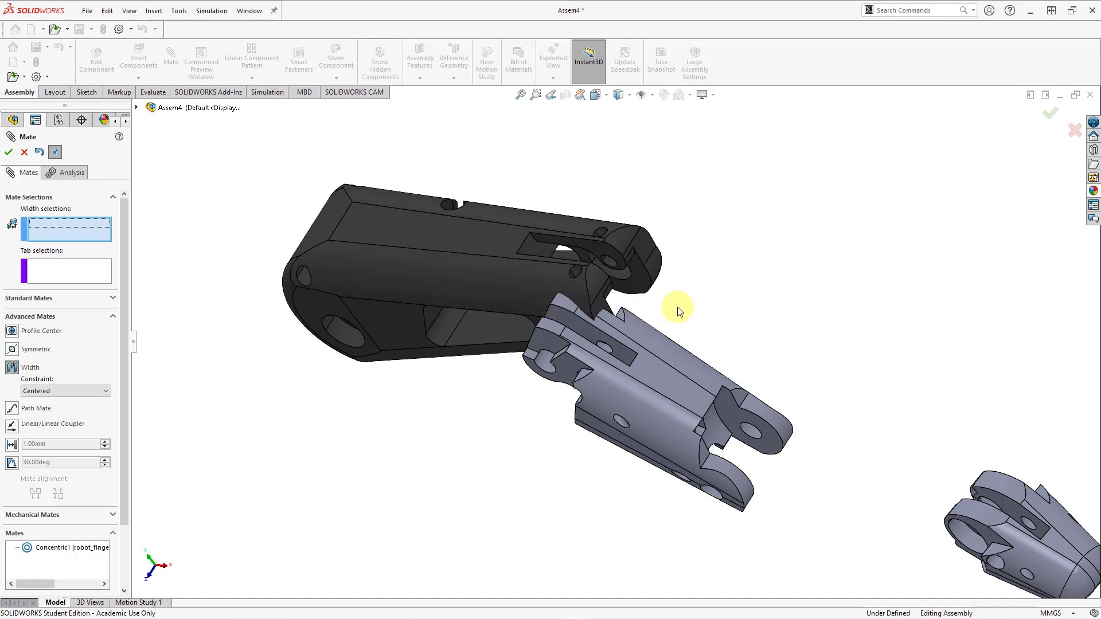
{"action": "middle_click_drag", "start_coordinate": [689, 260], "coordinate": [702, 290]}
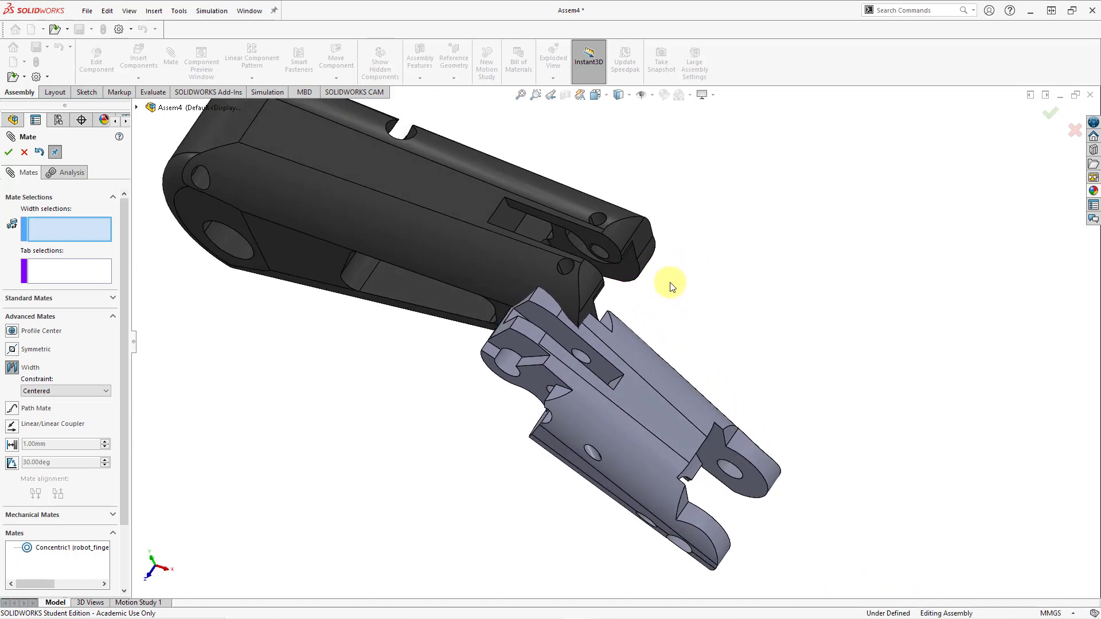
{"action": "left_click", "coordinate": [614, 249]}
{"action": "middle_click_drag", "start_coordinate": [642, 282], "coordinate": [545, 293]}
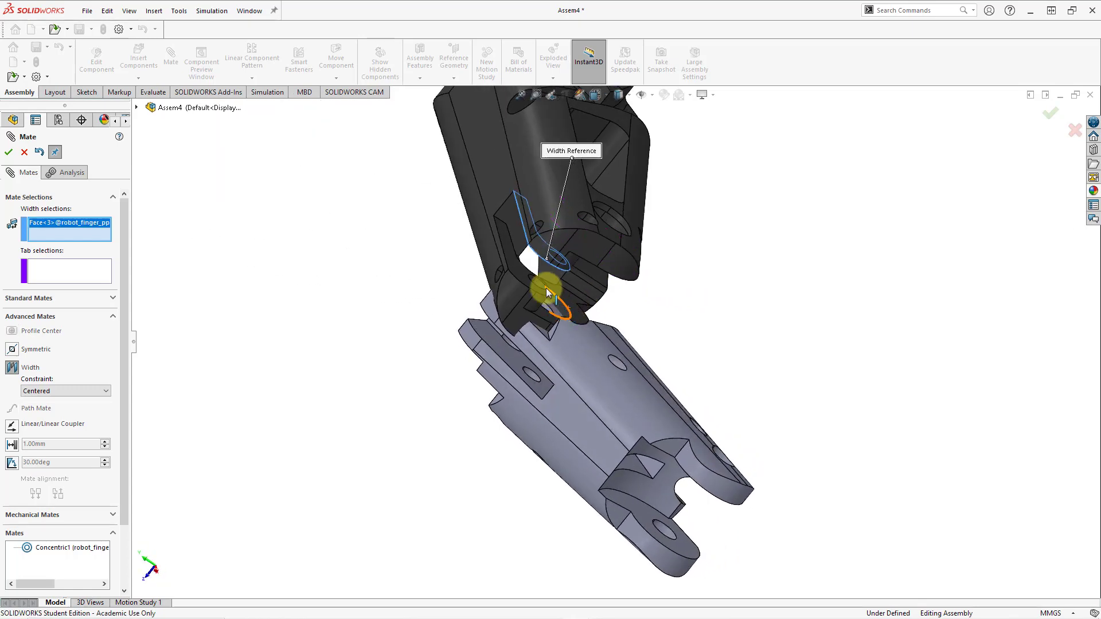
{"action": "left_click", "coordinate": [517, 276]}
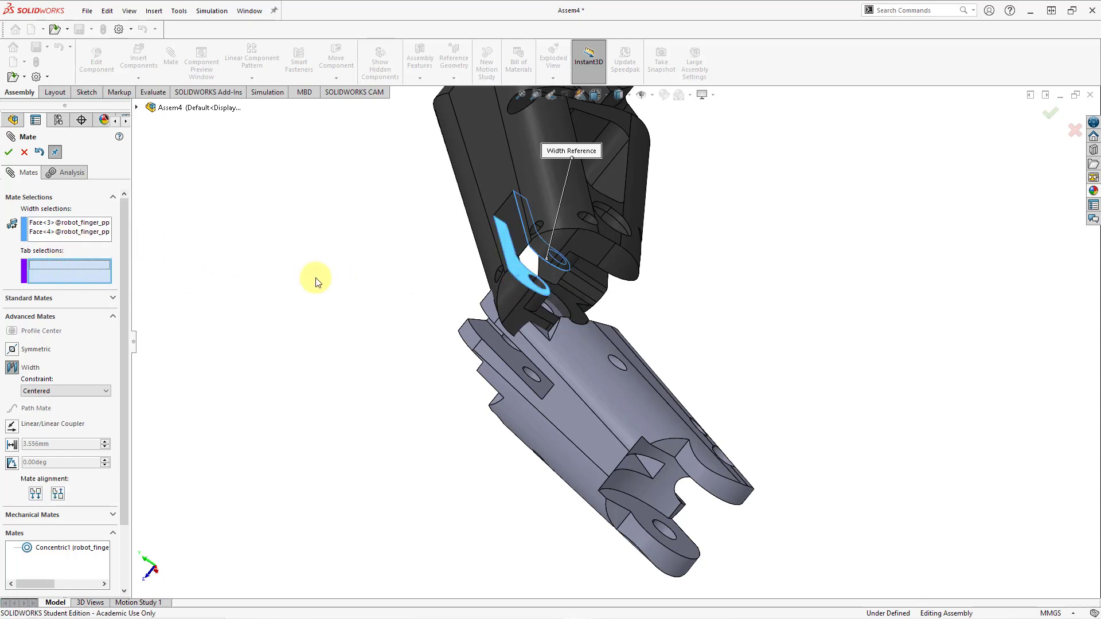
- Use the two opposite side faces of robot_finger_mph4's hinge end as tab faces and accept the width mate with the Centered constraint
{"action": "middle_click_drag", "start_coordinate": [553, 363], "coordinate": [628, 309]}
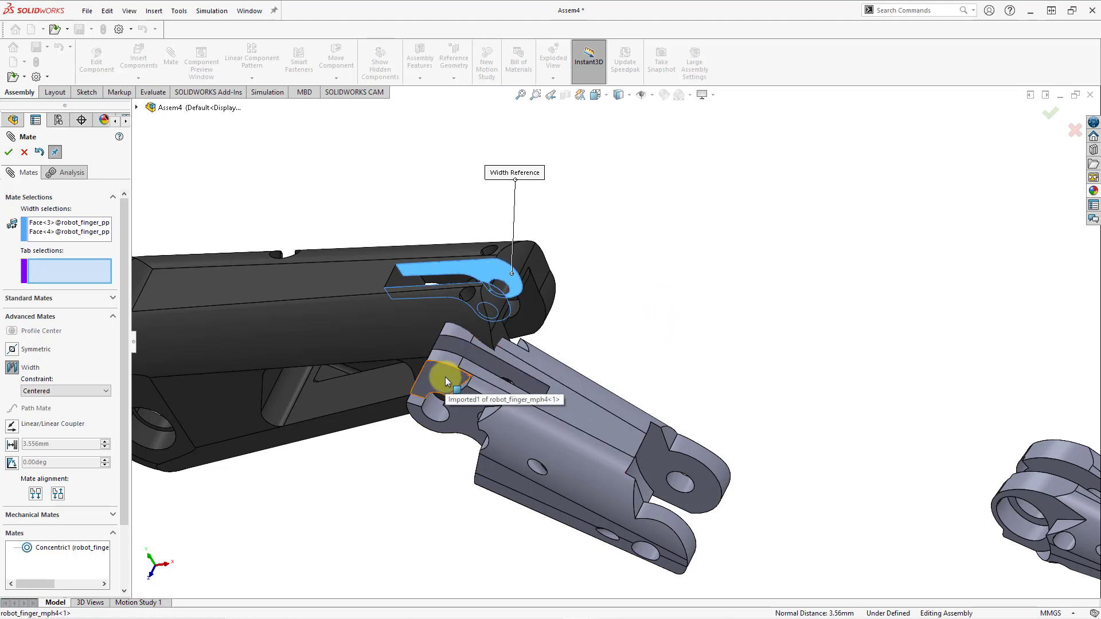
{"action": "left_click", "coordinate": [453, 415]}
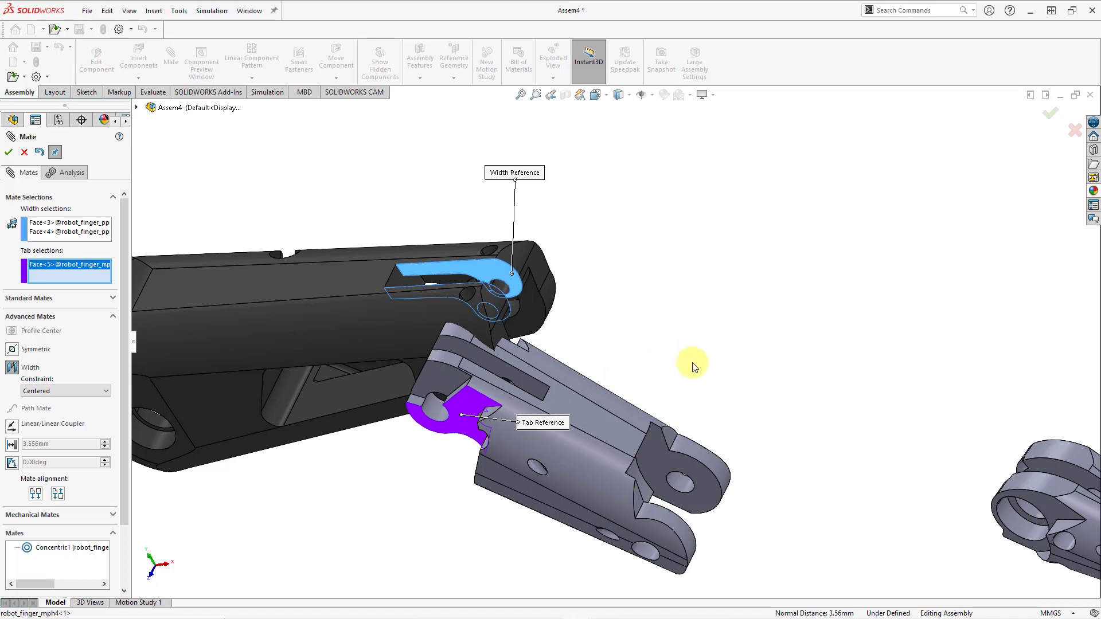
{"action": "middle_click_drag", "start_coordinate": [700, 370], "coordinate": [634, 482]}
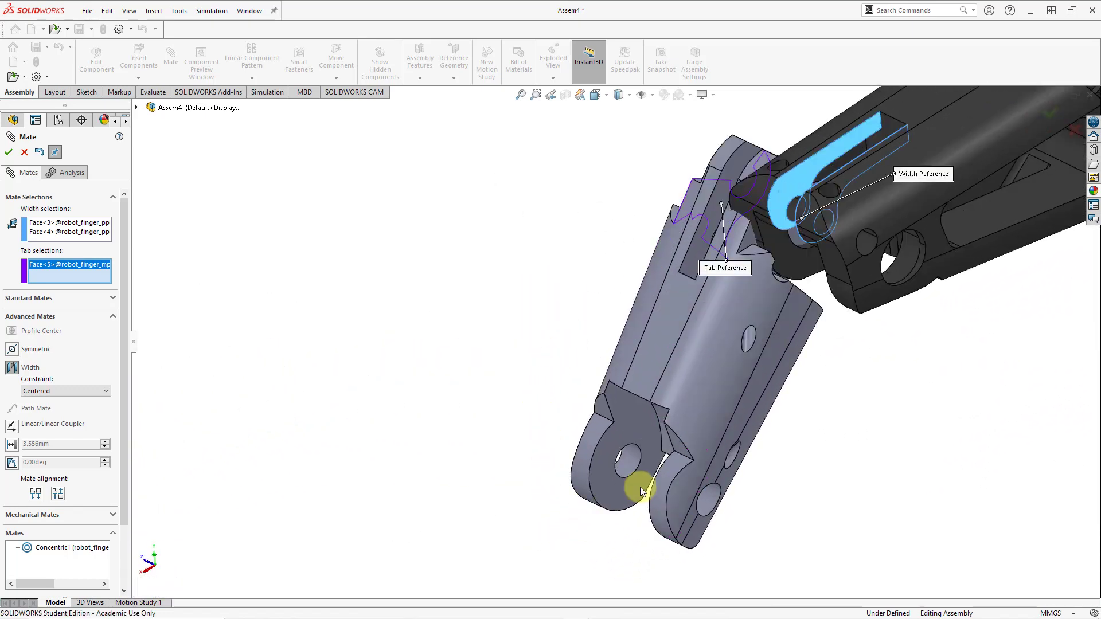
{"action": "left_click", "coordinate": [747, 239]}
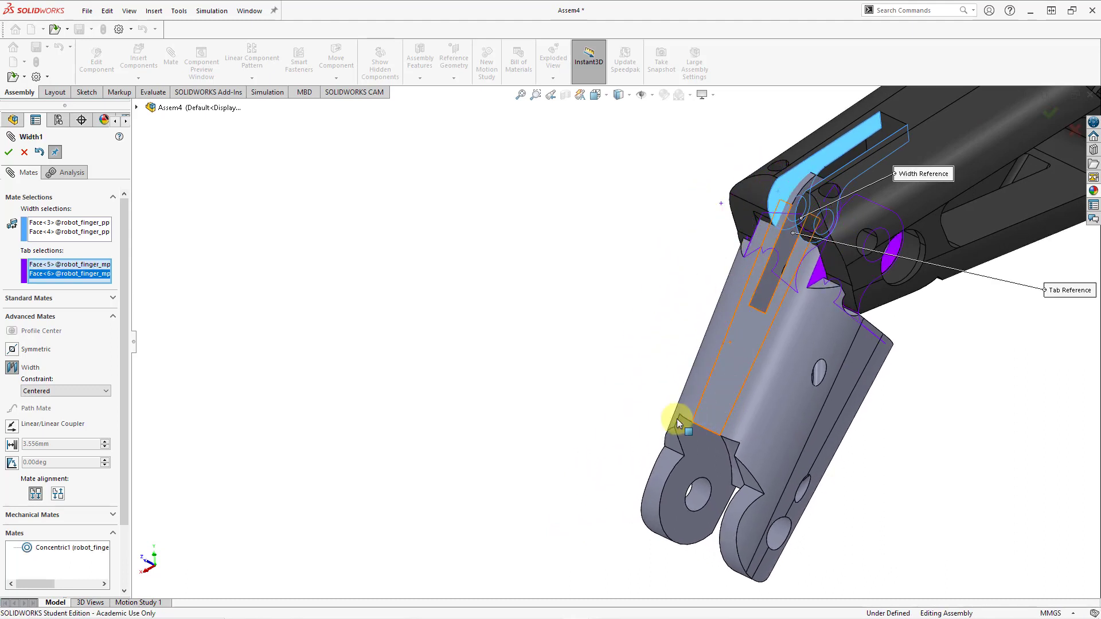
{"action": "scroll", "coordinate": [556, 386], "scroll_direction": "up", "scroll_amount": 3}
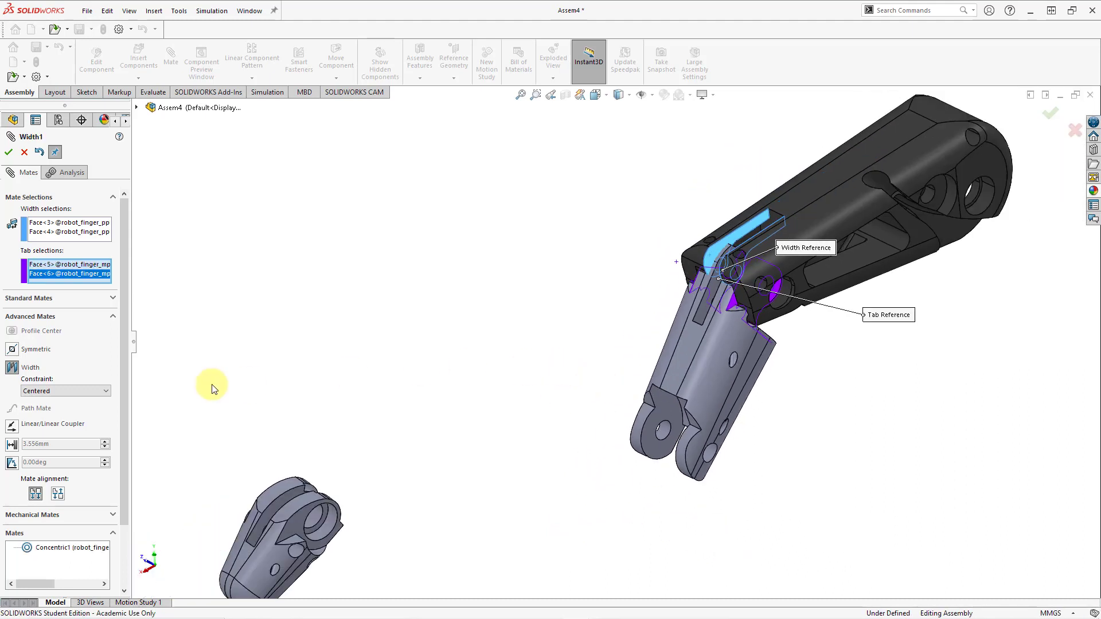
{"action": "left_click", "coordinate": [78, 393]}
{"action": "left_click", "coordinate": [78, 393]}
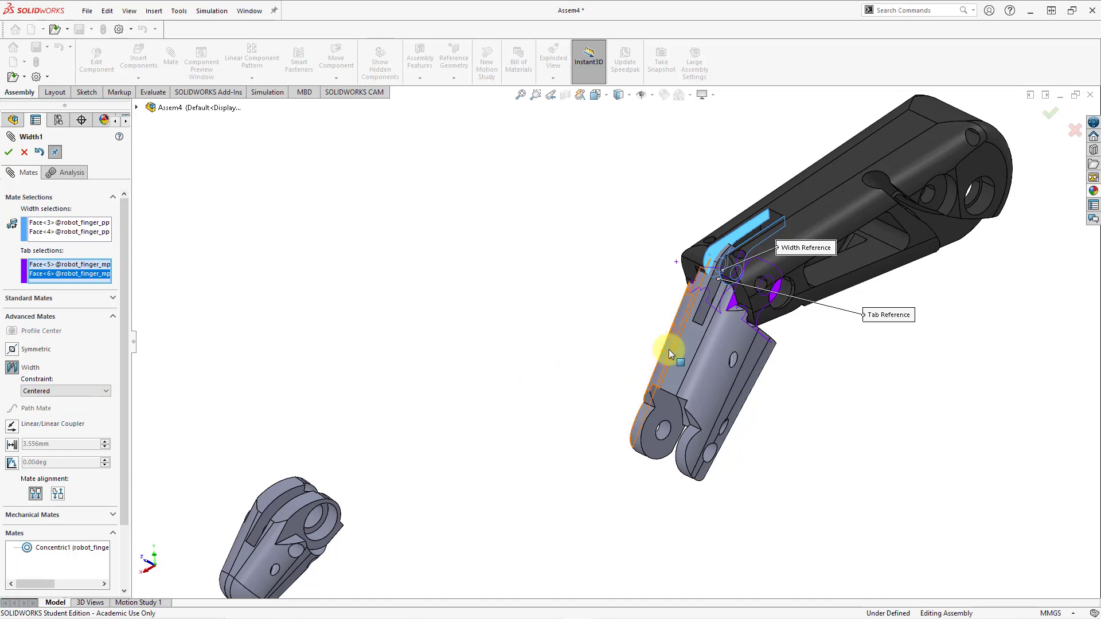
{"action": "middle_click_drag", "start_coordinate": [668, 351], "coordinate": [700, 214]}
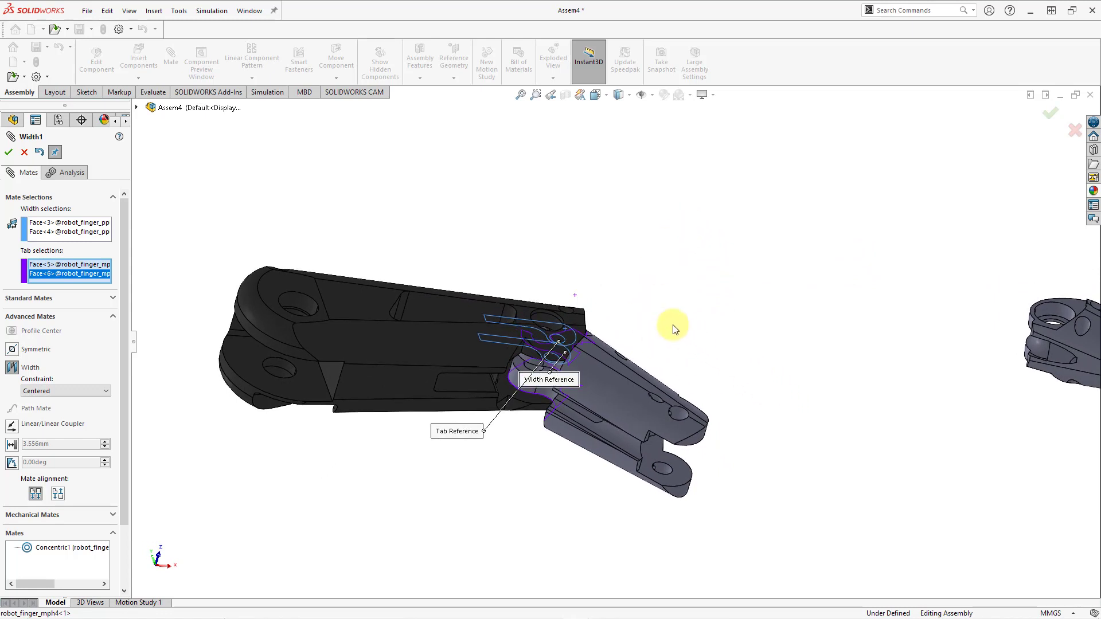
{"action": "left_click", "coordinate": [8, 152]}
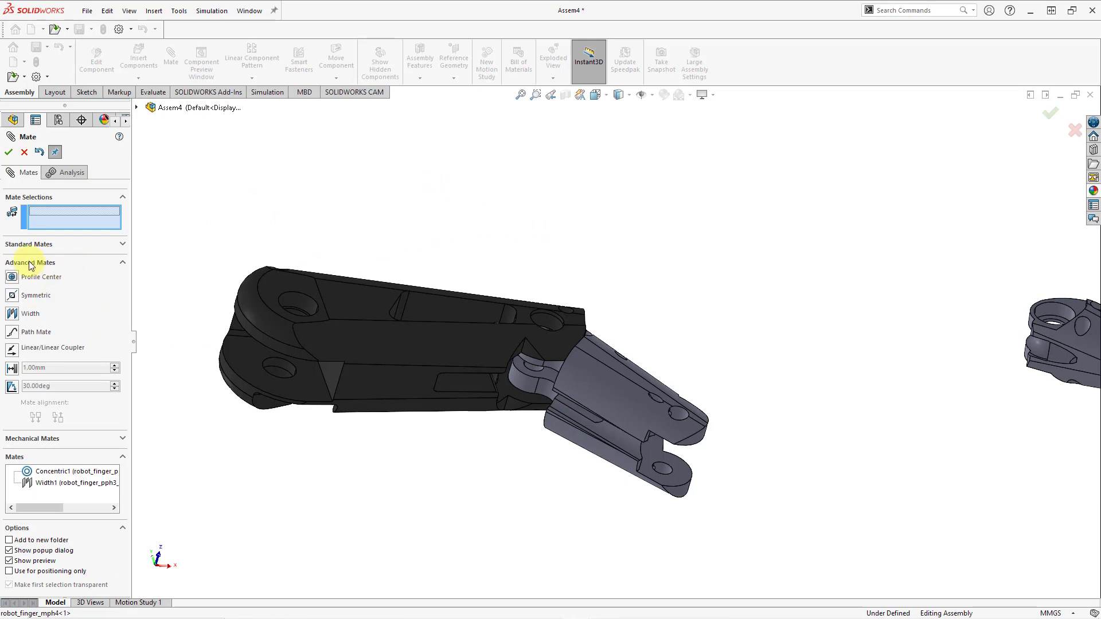
- Set up an advanced angle mate of 135 degrees between the flat underside faces of robot_finger_pph3_5th and robot_finger_mph4
{"action": "left_click", "coordinate": [11, 388]}
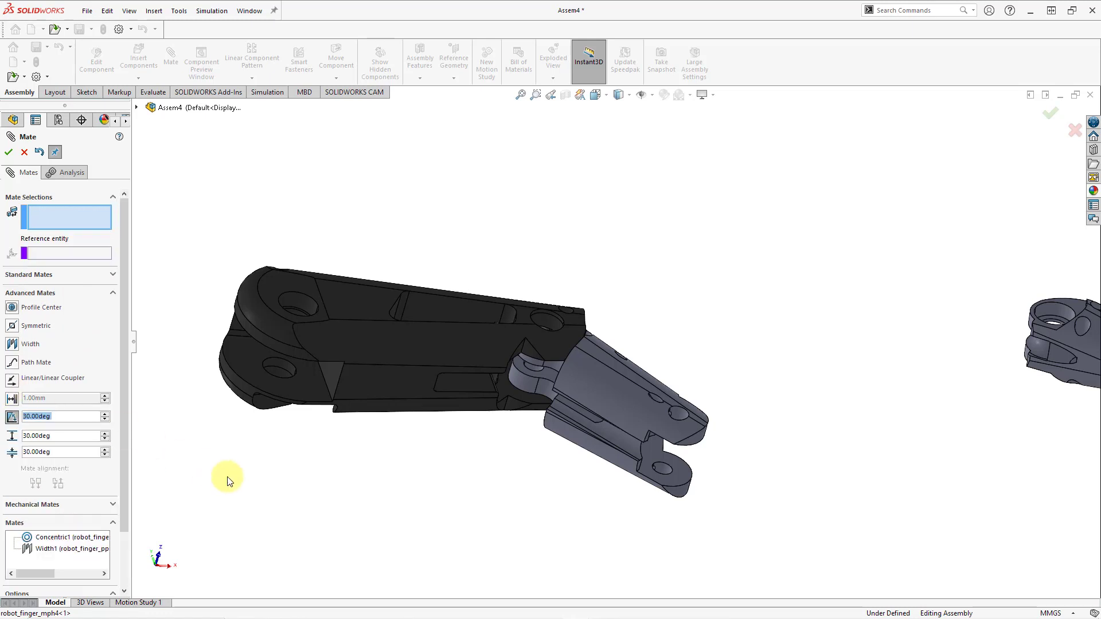
{"action": "left_click", "coordinate": [378, 381]}
{"action": "middle_click_drag", "start_coordinate": [526, 480], "coordinate": [566, 487]}
{"action": "scroll", "coordinate": [565, 487], "scroll_direction": "down", "scroll_amount": 5}
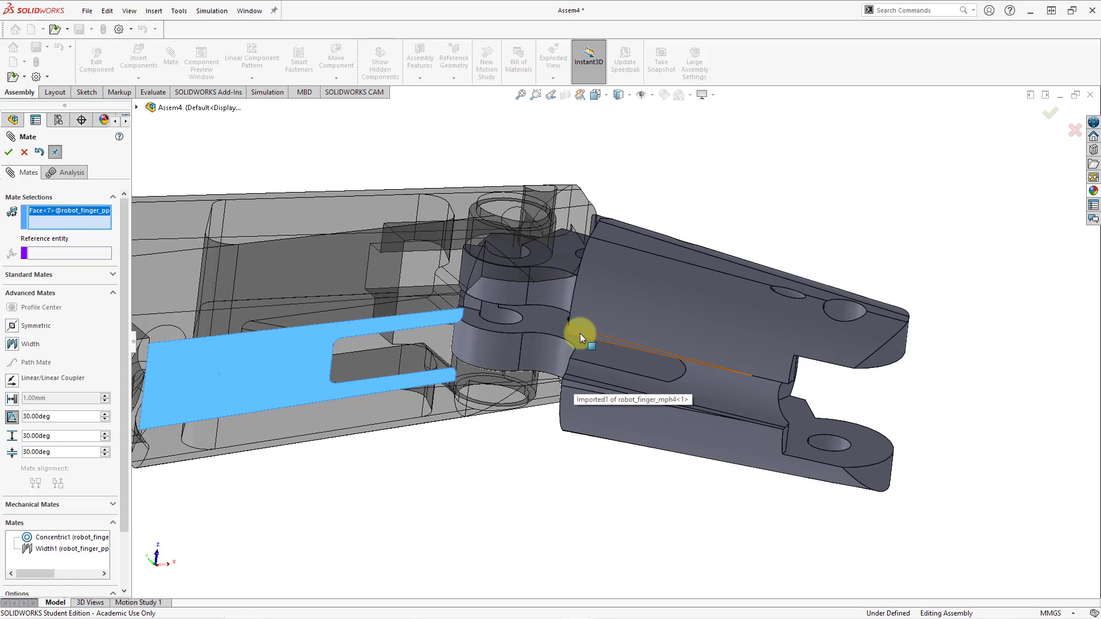
{"action": "left_click", "coordinate": [579, 332]}
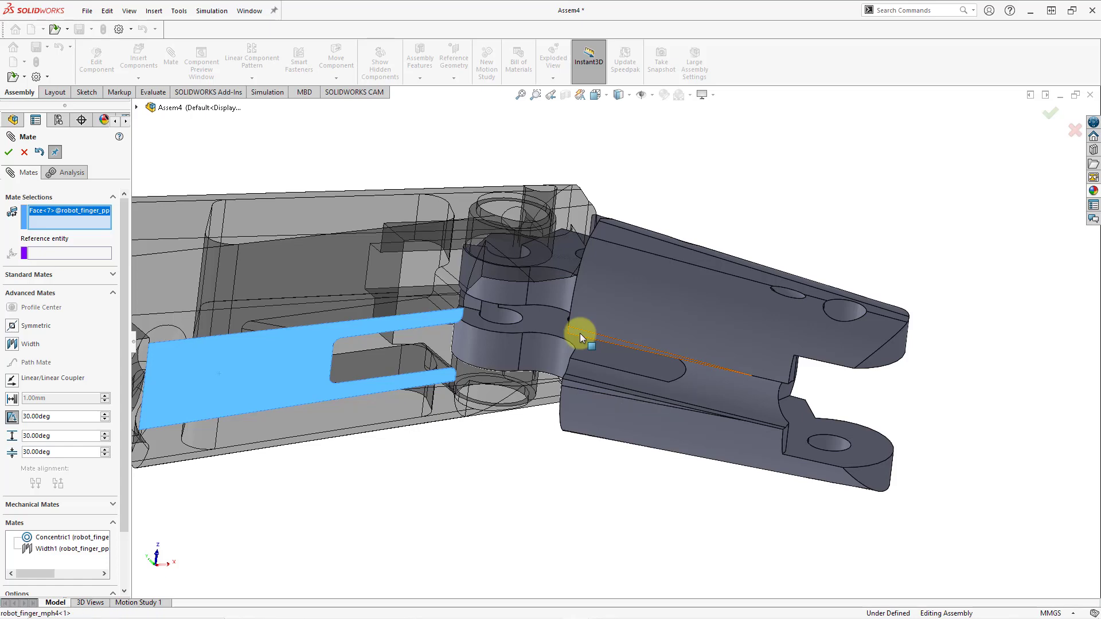
{"action": "scroll", "coordinate": [632, 344], "scroll_direction": "up", "scroll_amount": 2}
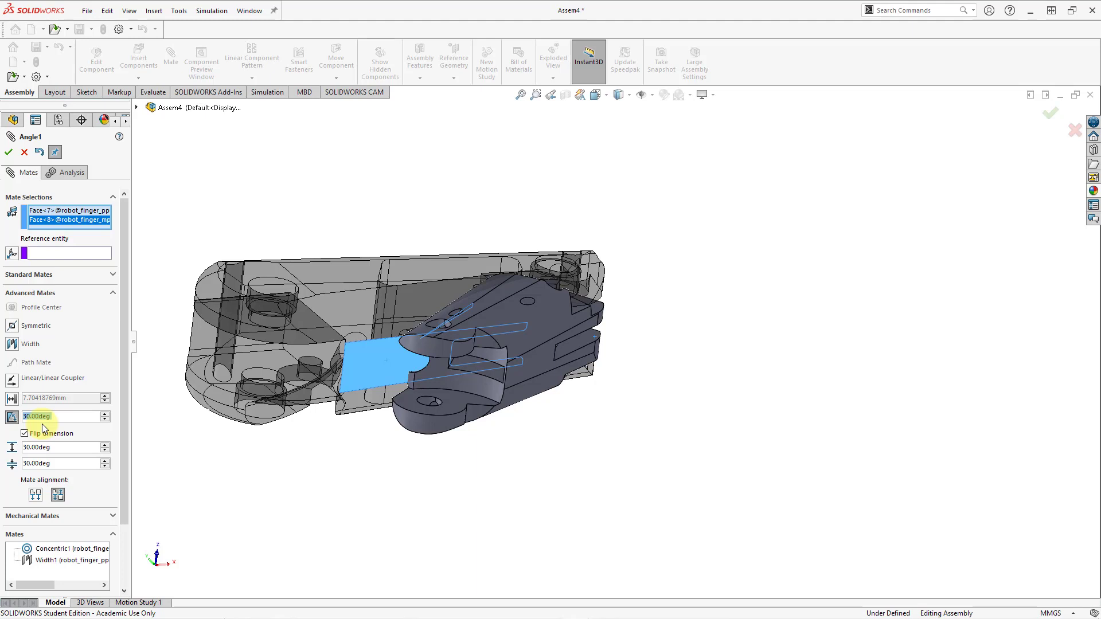
{"action": "type", "text": "13"}
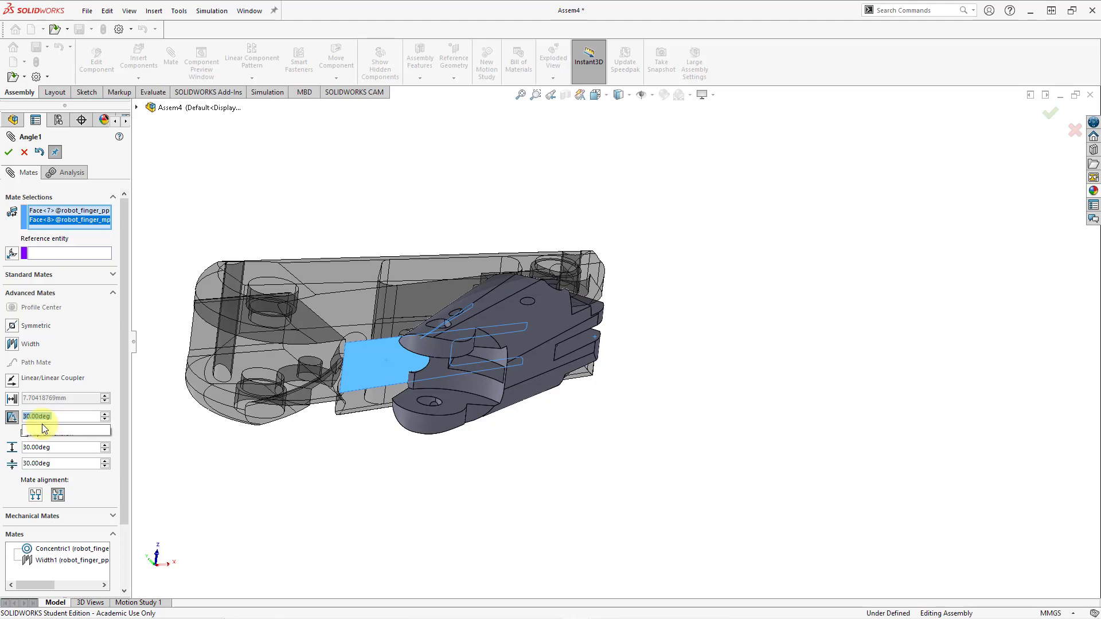
{"action": "type", "text": "5"}
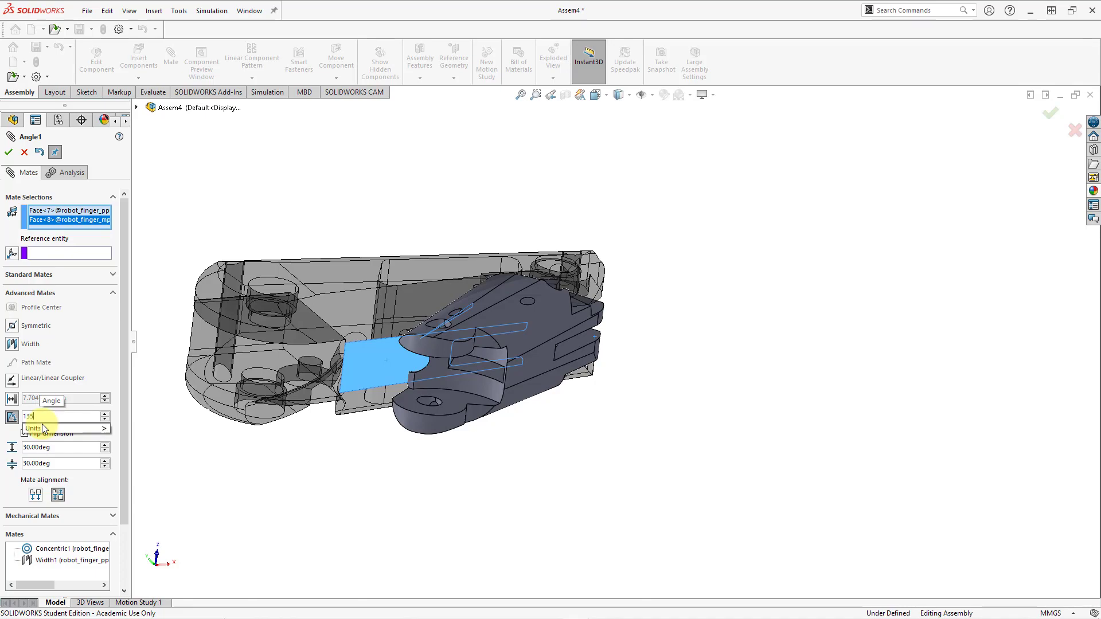
{"action": "key", "text": "Return"}
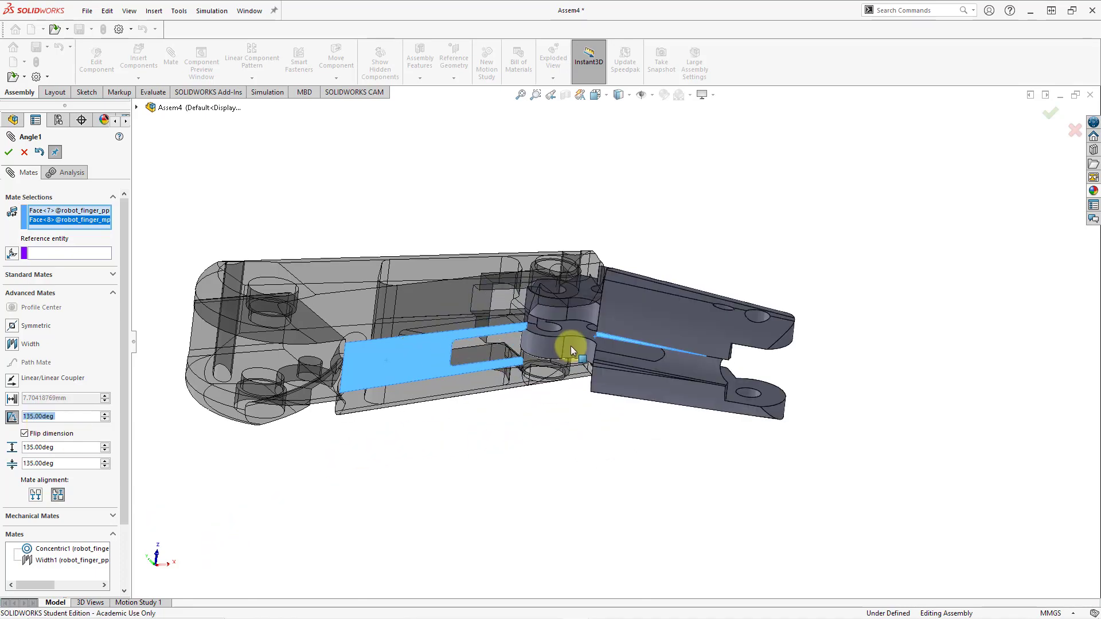
{"action": "middle_click_drag", "start_coordinate": [570, 346], "coordinate": [541, 472]}
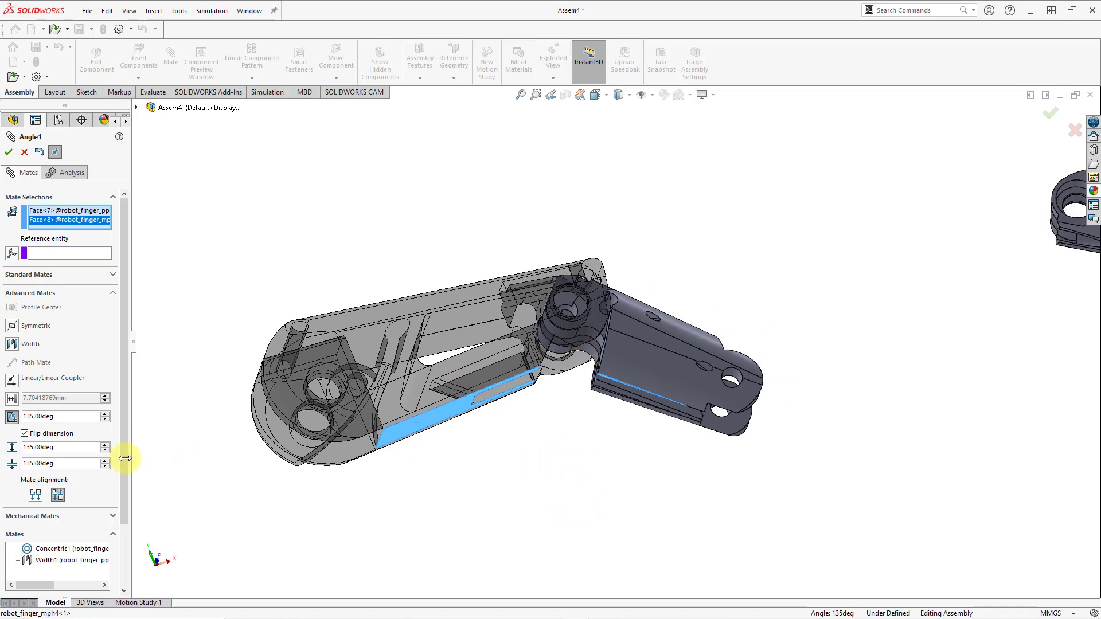
- Limit the angle mate to a minimum of 90 degrees and a maximum of 180 degrees, and accept it
{"action": "left_click", "coordinate": [36, 463]}
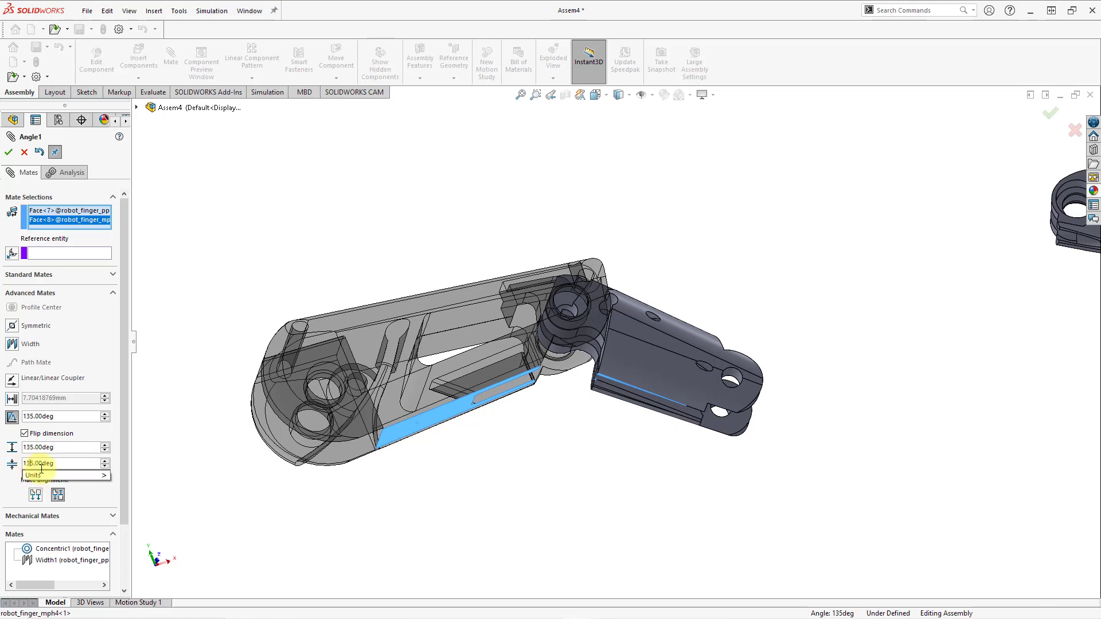
{"action": "key", "text": "Delete"}
{"action": "key", "text": "Delete"}
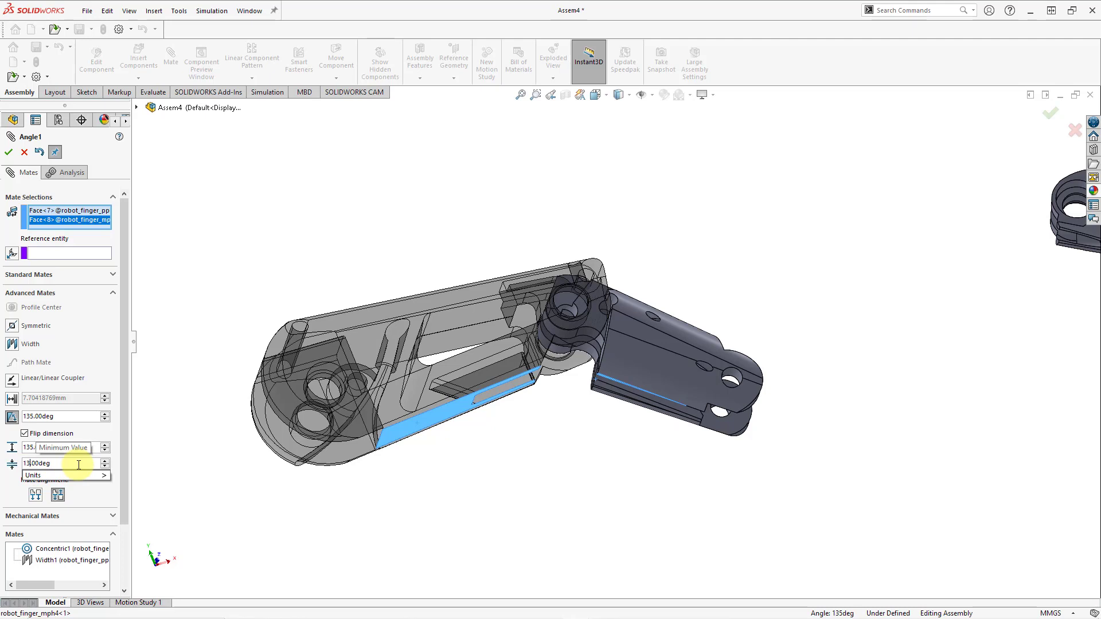
{"action": "key", "text": "BackSpace"}
{"action": "key", "text": "BackSpace"}
{"action": "type", "text": "90"}
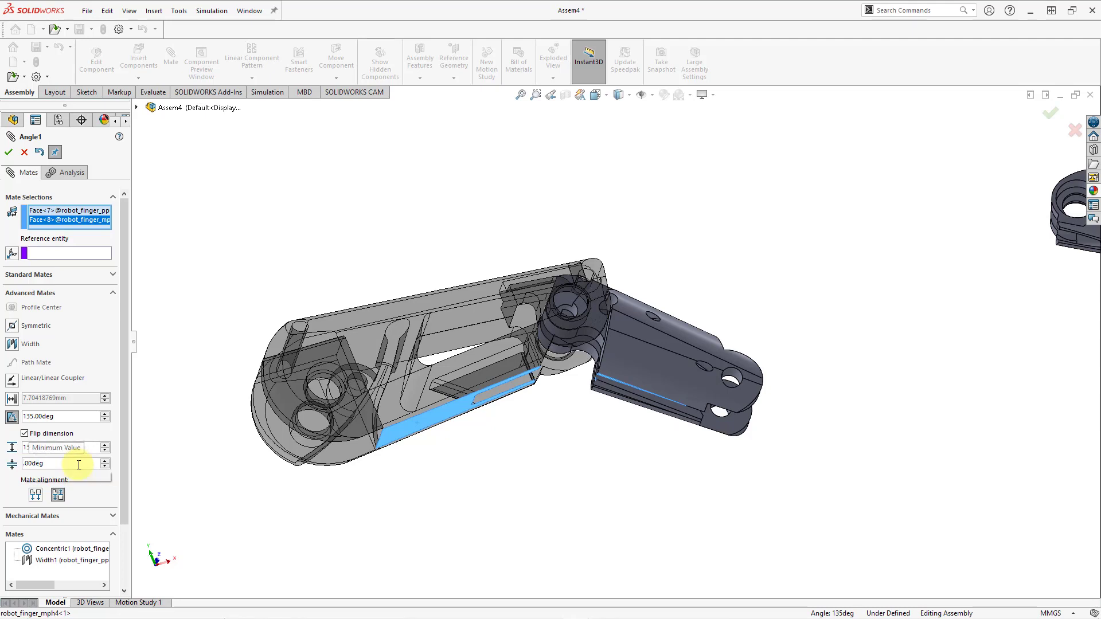
{"action": "key", "text": "Return"}
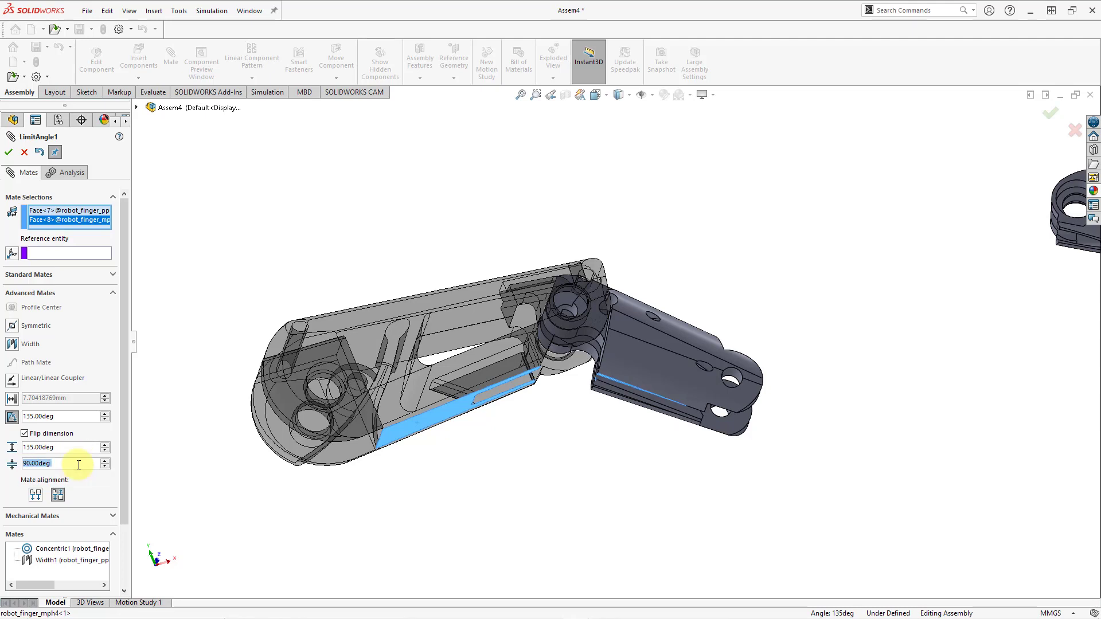
{"action": "left_click", "coordinate": [33, 449]}
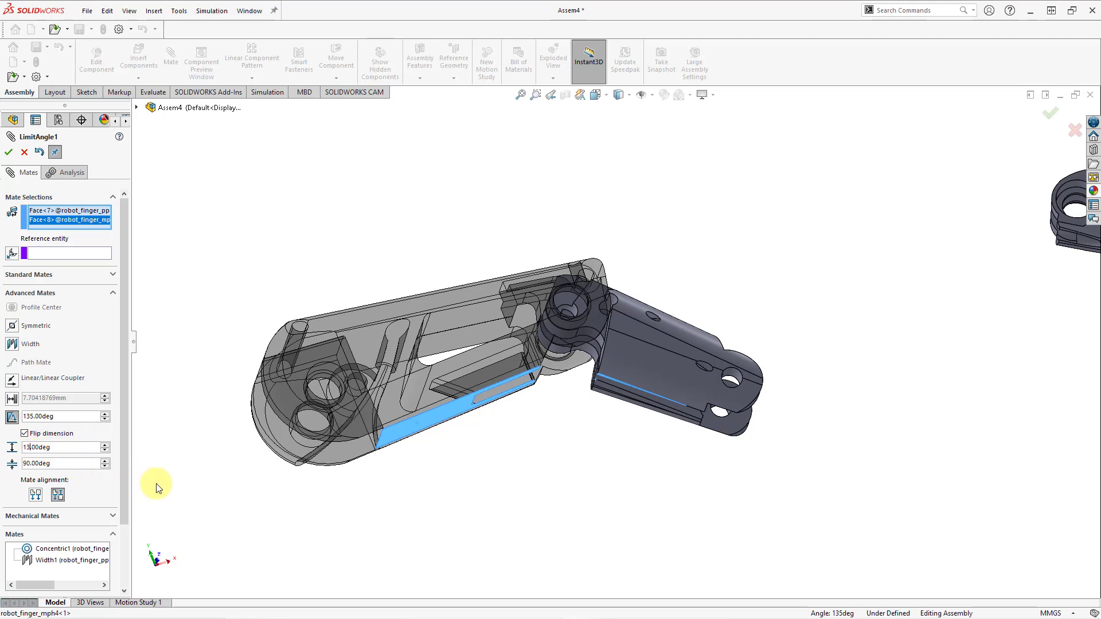
{"action": "key", "text": "BackSpace"}
{"action": "type", "text": "80"}
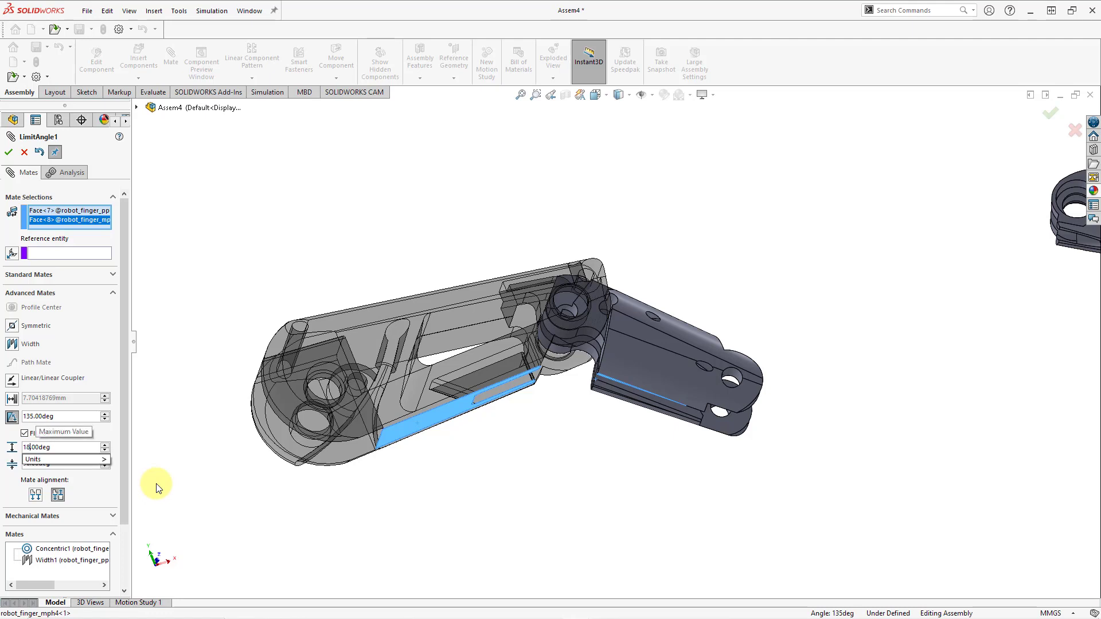
{"action": "key", "text": "Return"}
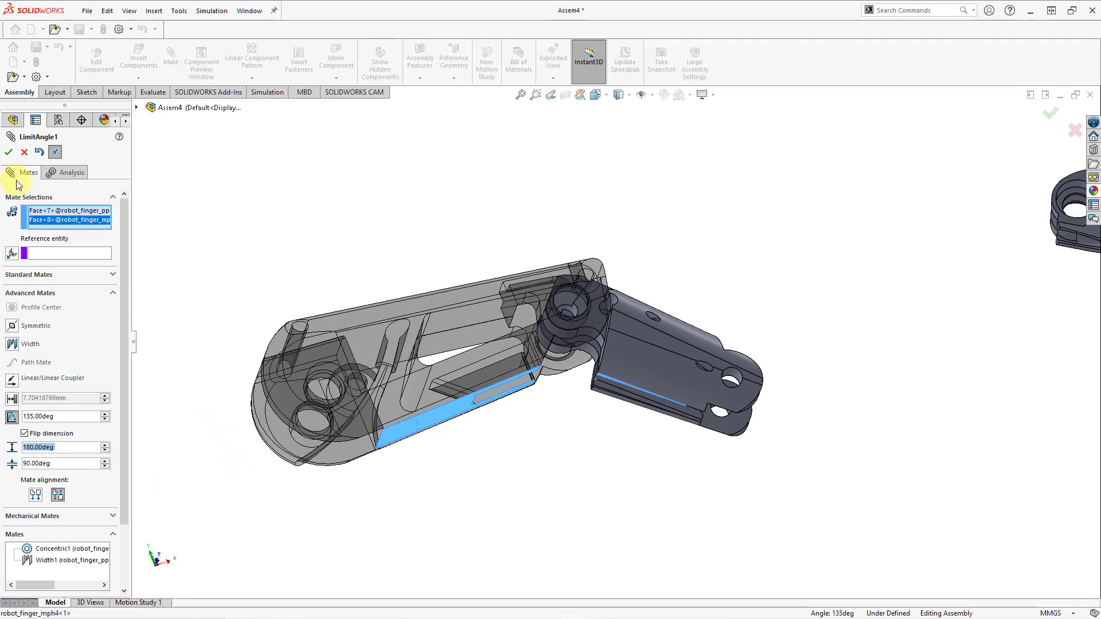
{"action": "left_click", "coordinate": [8, 153]}
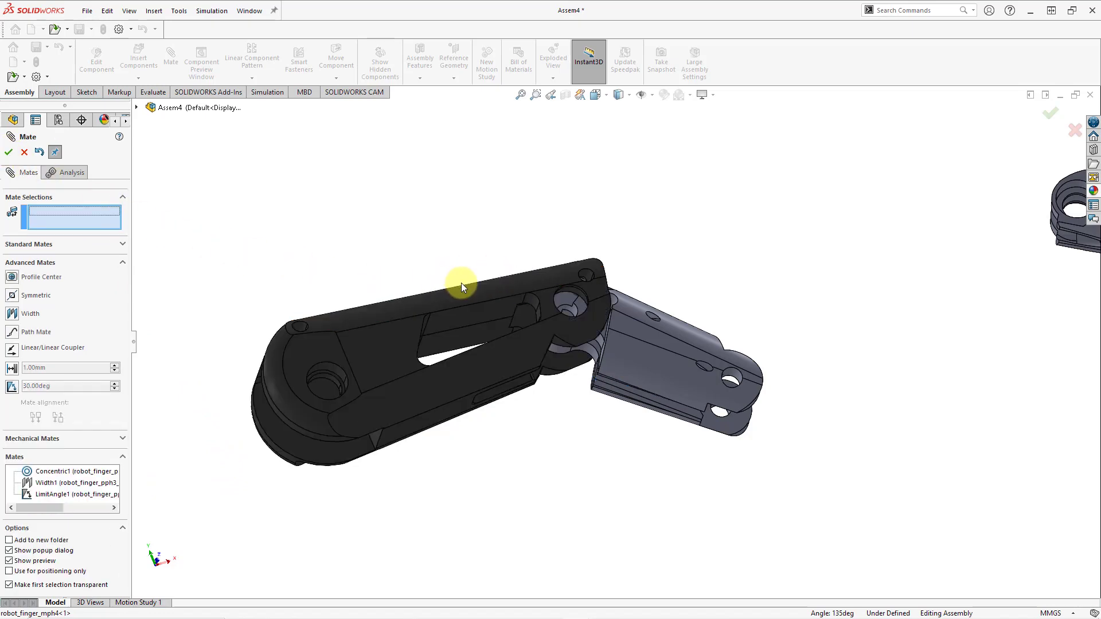
- Add a concentric mate between the free-end hinge hole of robot_finger_mph4 and the hinge hole of the robot_finger_bph3 fingertip
{"action": "middle_click_drag", "start_coordinate": [460, 287], "coordinate": [404, 421]}
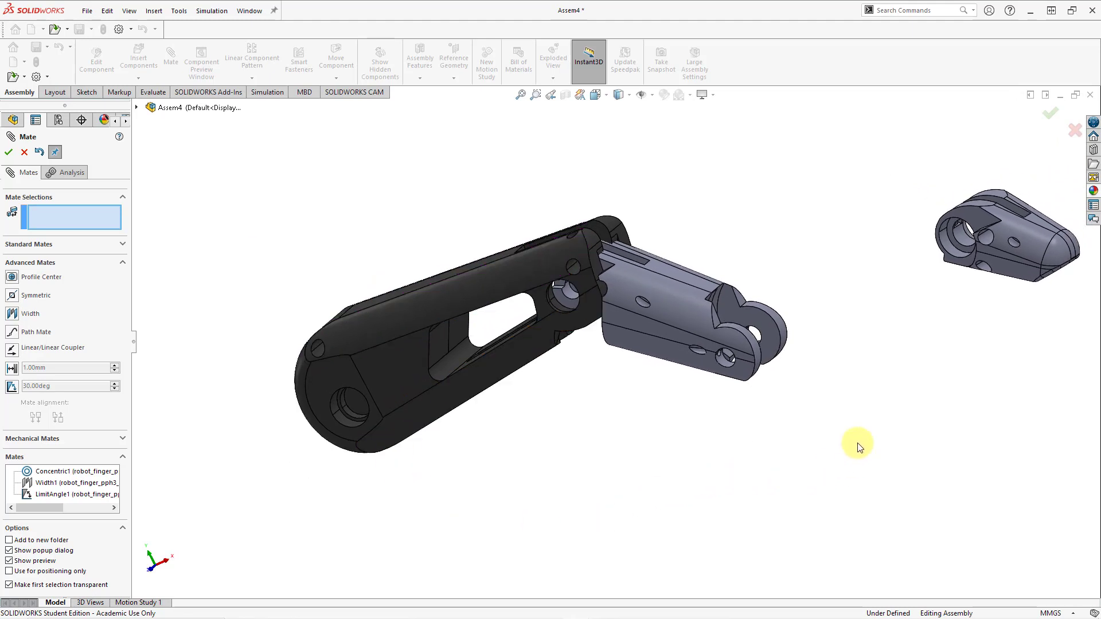
{"action": "left_click", "coordinate": [724, 365]}
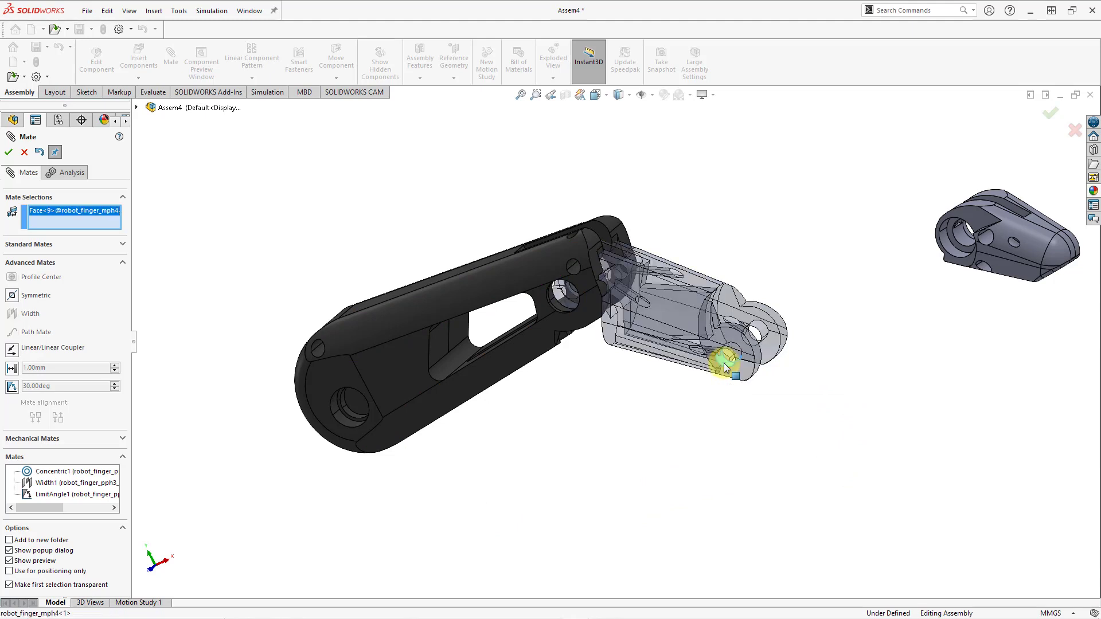
{"action": "left_click", "coordinate": [960, 241]}
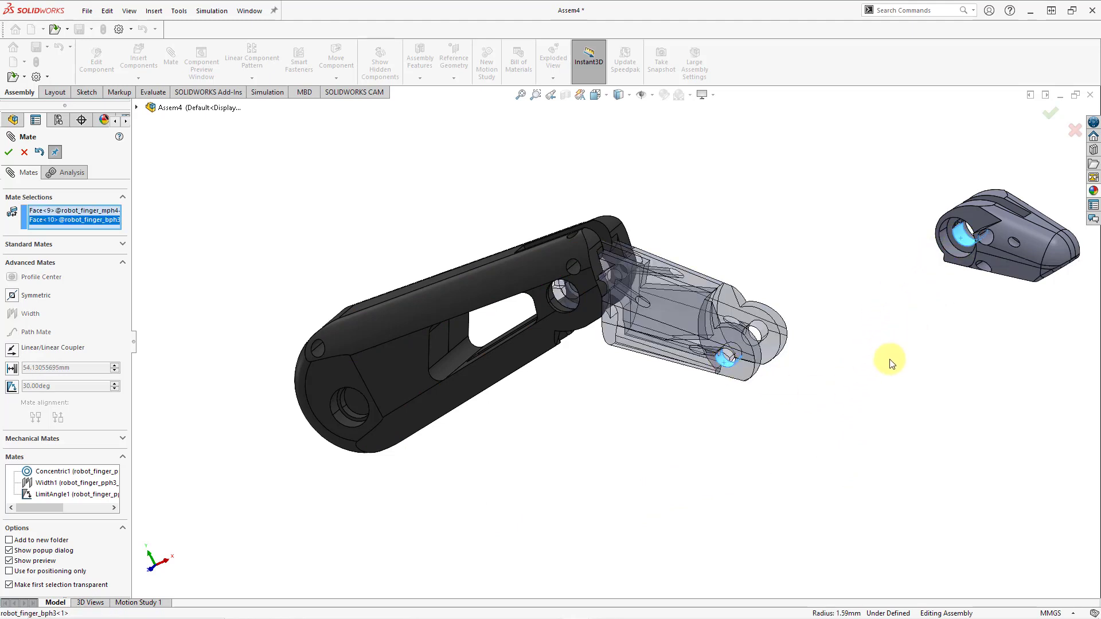
{"action": "left_click", "coordinate": [38, 245]}
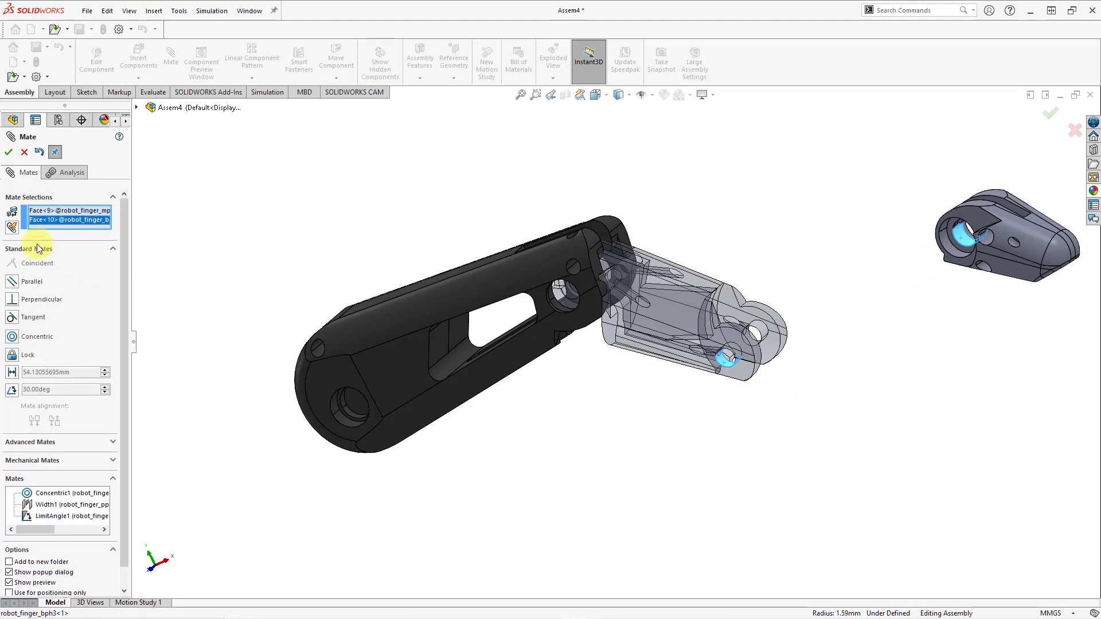
{"action": "left_click", "coordinate": [12, 337]}
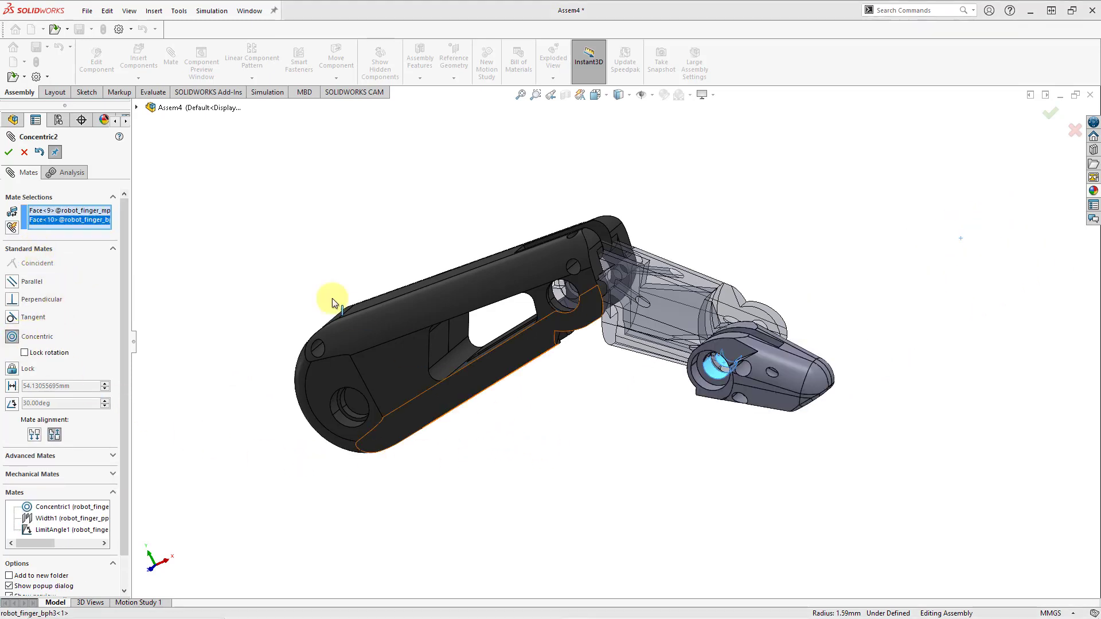
{"action": "left_click", "coordinate": [9, 152]}
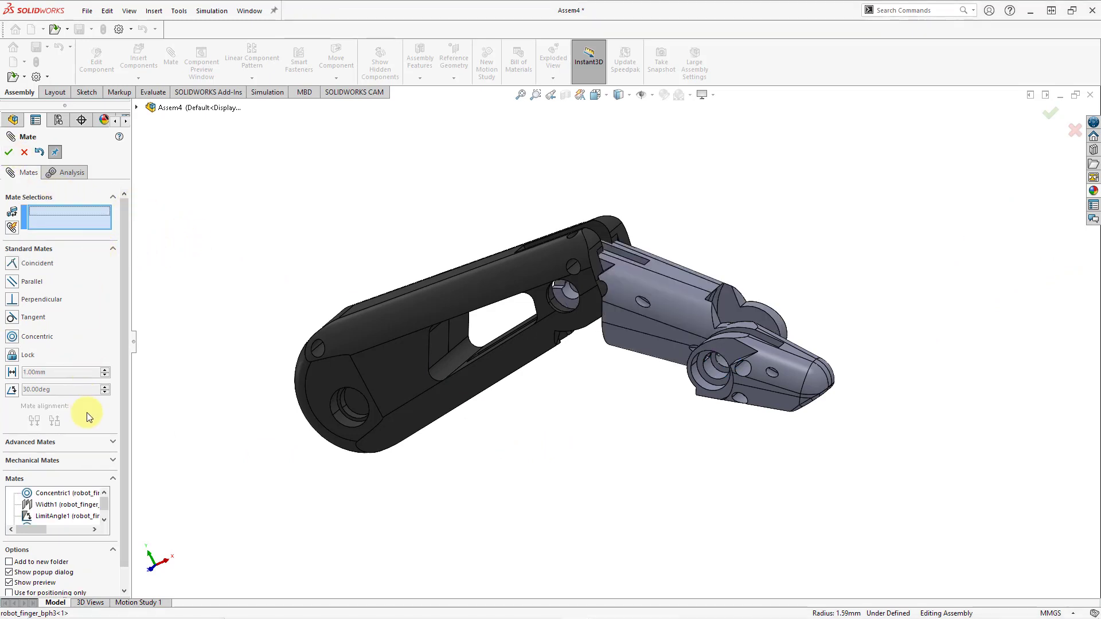
- Start an advanced width mate using the two inner fork faces at robot_finger_mph4's free end as width selections
{"action": "left_click", "coordinate": [96, 442]}
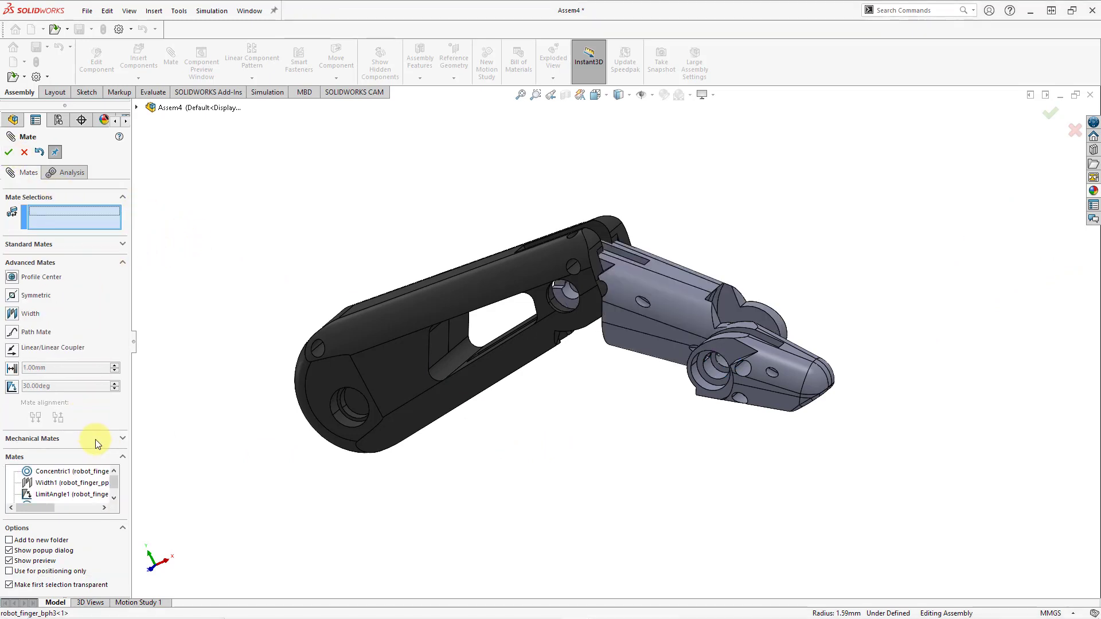
{"action": "left_click", "coordinate": [31, 315]}
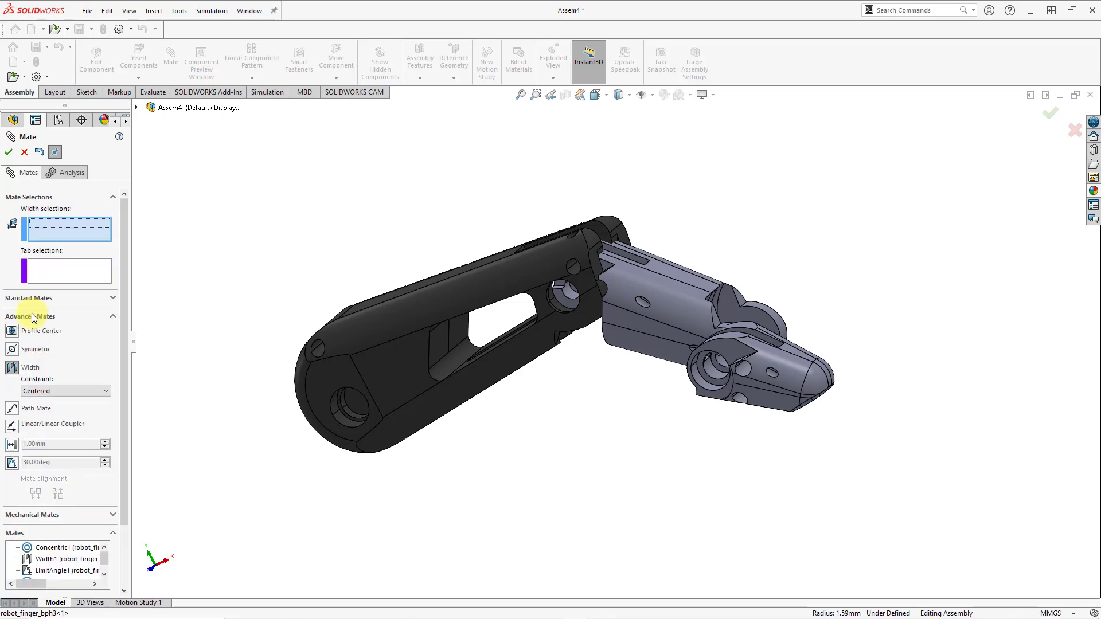
{"action": "scroll", "coordinate": [666, 417], "scroll_direction": "down", "scroll_amount": 4}
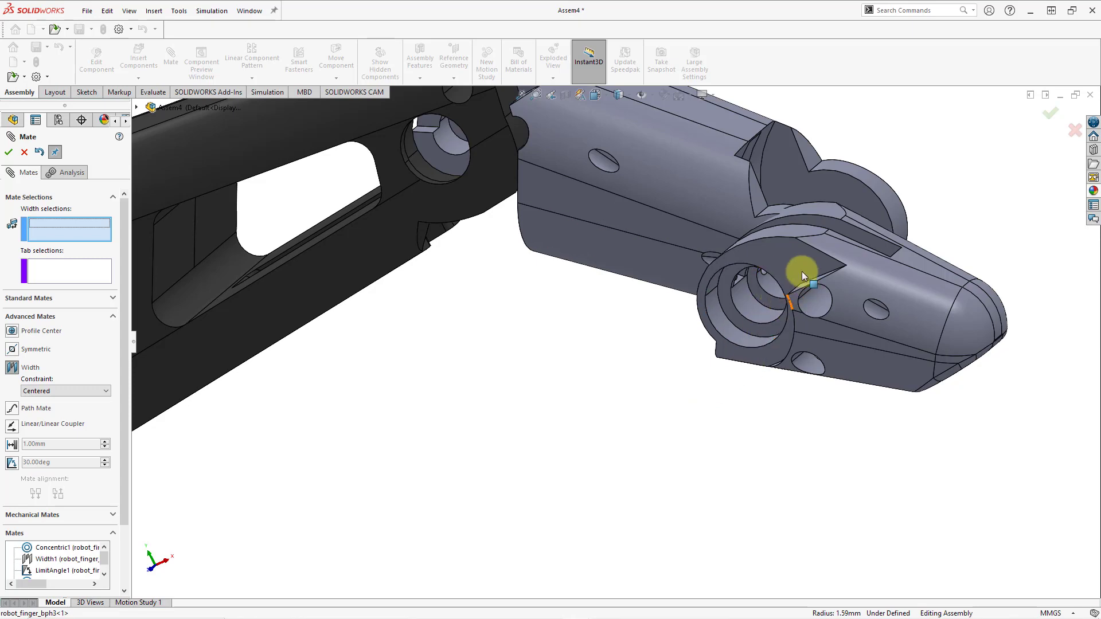
{"action": "middle_click_drag", "start_coordinate": [801, 270], "coordinate": [693, 349]}
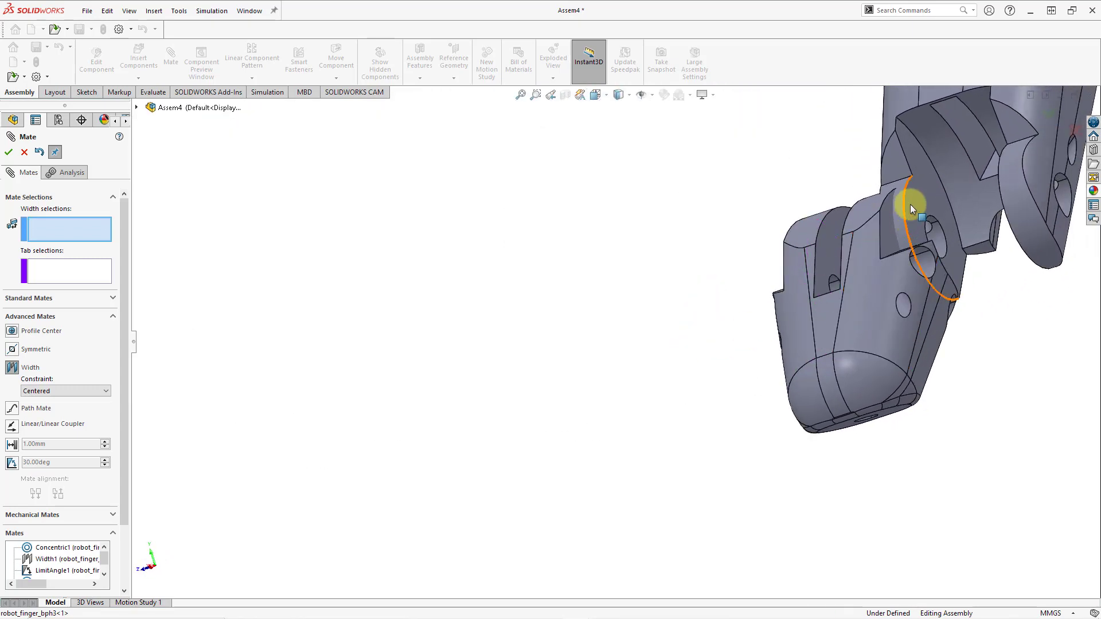
{"action": "left_click", "coordinate": [927, 203]}
{"action": "middle_click_drag", "start_coordinate": [872, 356], "coordinate": [946, 312]}
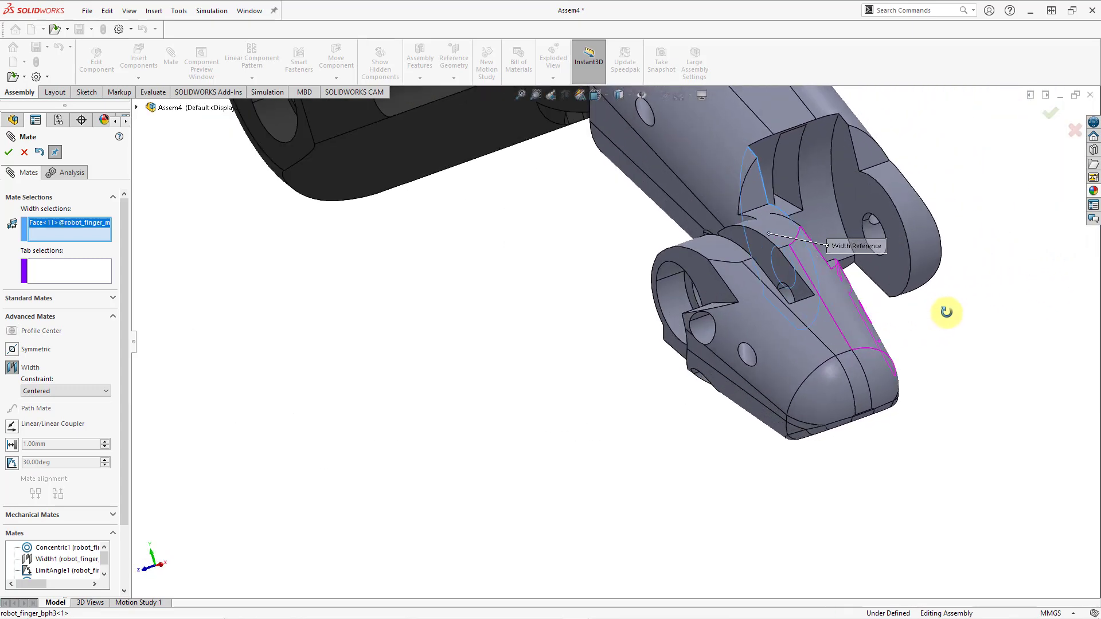
{"action": "left_click", "coordinate": [872, 190]}
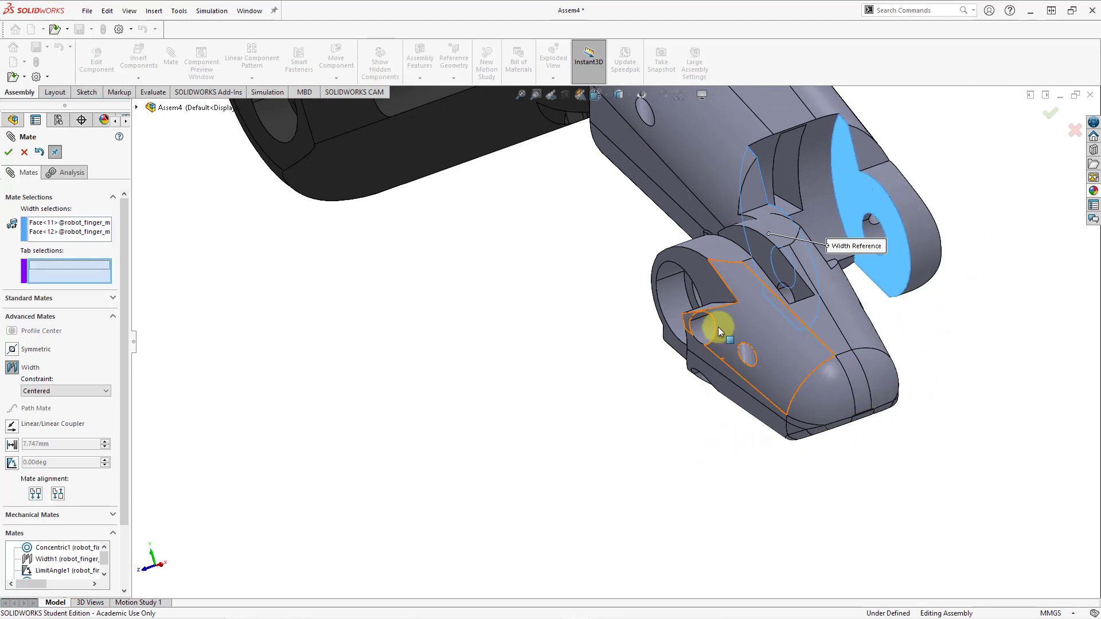
- Use the two opposite side faces of robot_finger_bph3's hinge end as tab faces and accept the Centered width mate
{"action": "left_click", "coordinate": [712, 284]}
{"action": "middle_click_drag", "start_coordinate": [755, 371], "coordinate": [709, 361]}
{"action": "left_click", "coordinate": [900, 278]}
{"action": "middle_click_drag", "start_coordinate": [685, 406], "coordinate": [838, 374]}
{"action": "middle_click_drag", "start_coordinate": [836, 411], "coordinate": [732, 408]}
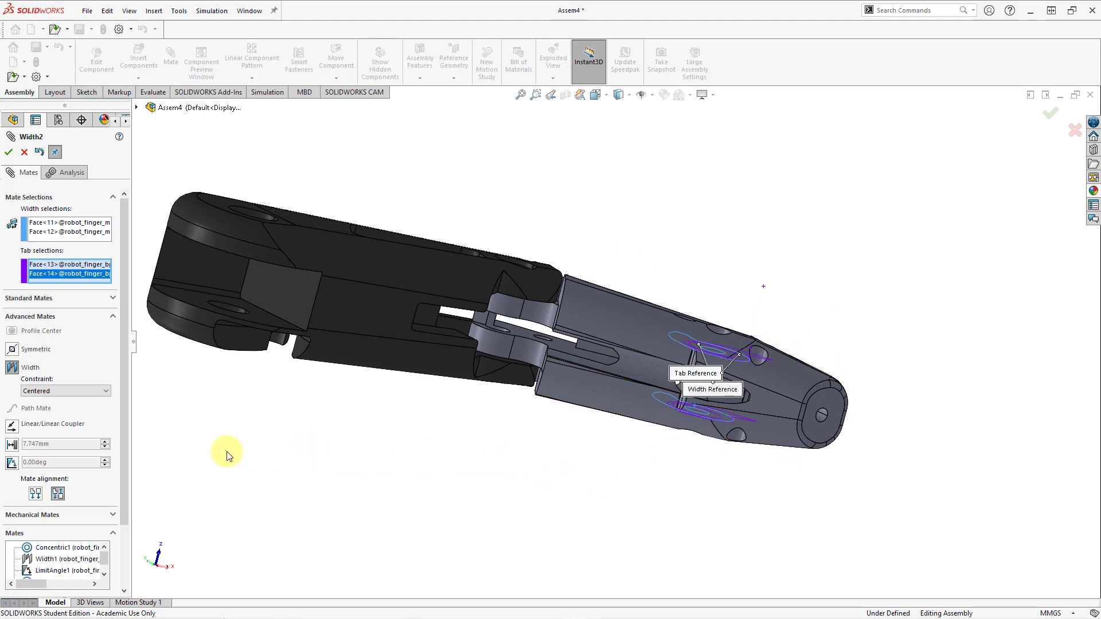
{"action": "left_click", "coordinate": [11, 153]}
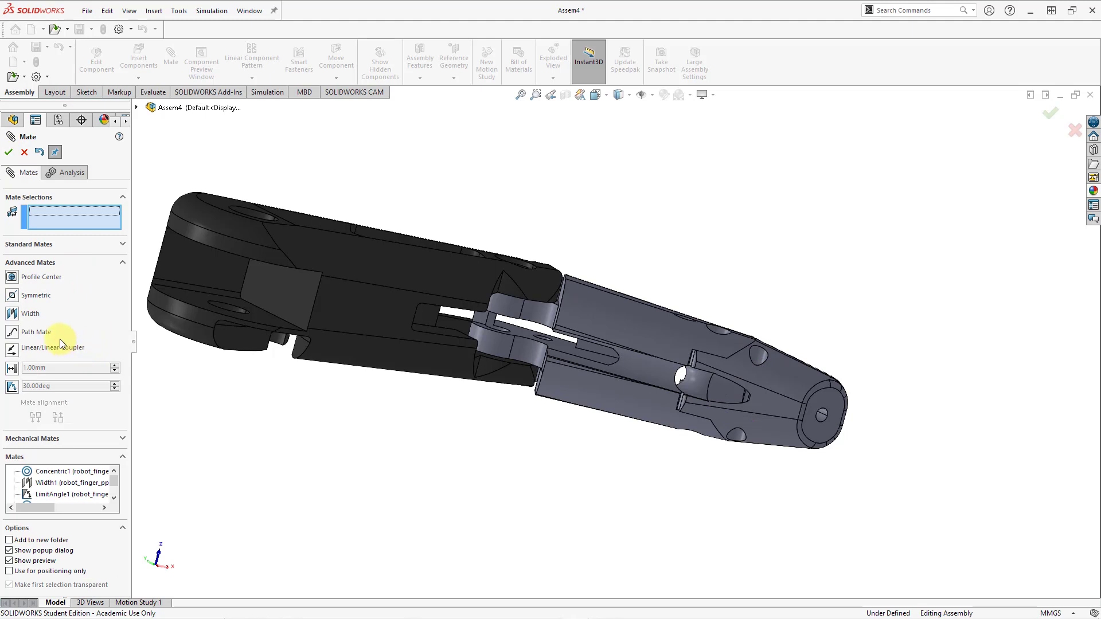
- Set up an advanced angle mate between the flat underside faces of robot_finger_mph4 and robot_finger_bph3
{"action": "left_click", "coordinate": [11, 387]}
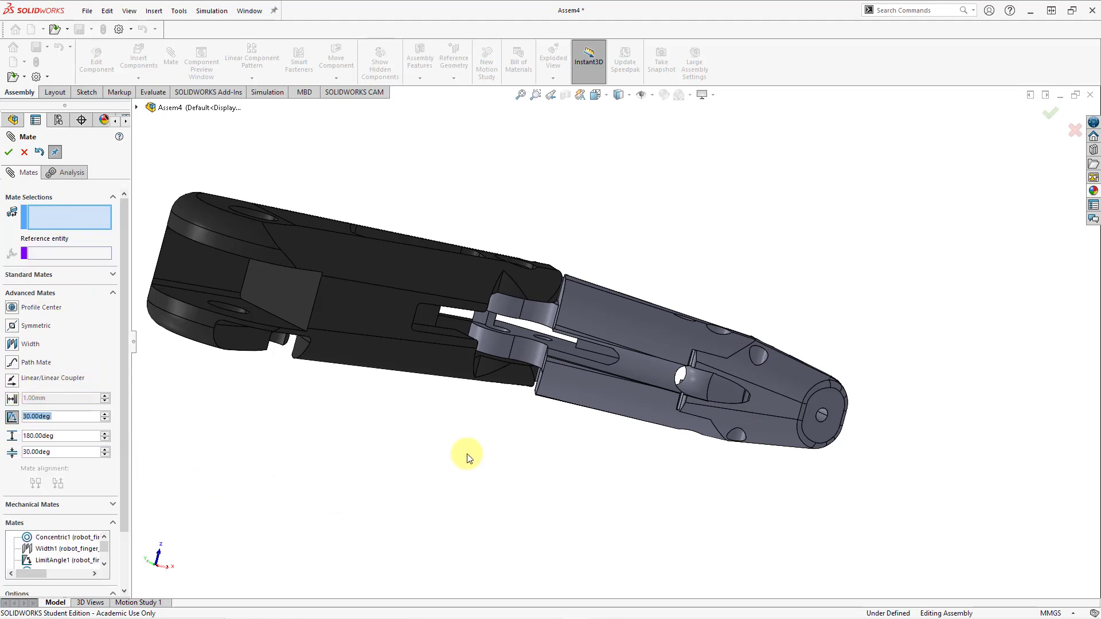
{"action": "scroll", "coordinate": [737, 425], "scroll_direction": "down", "scroll_amount": 1}
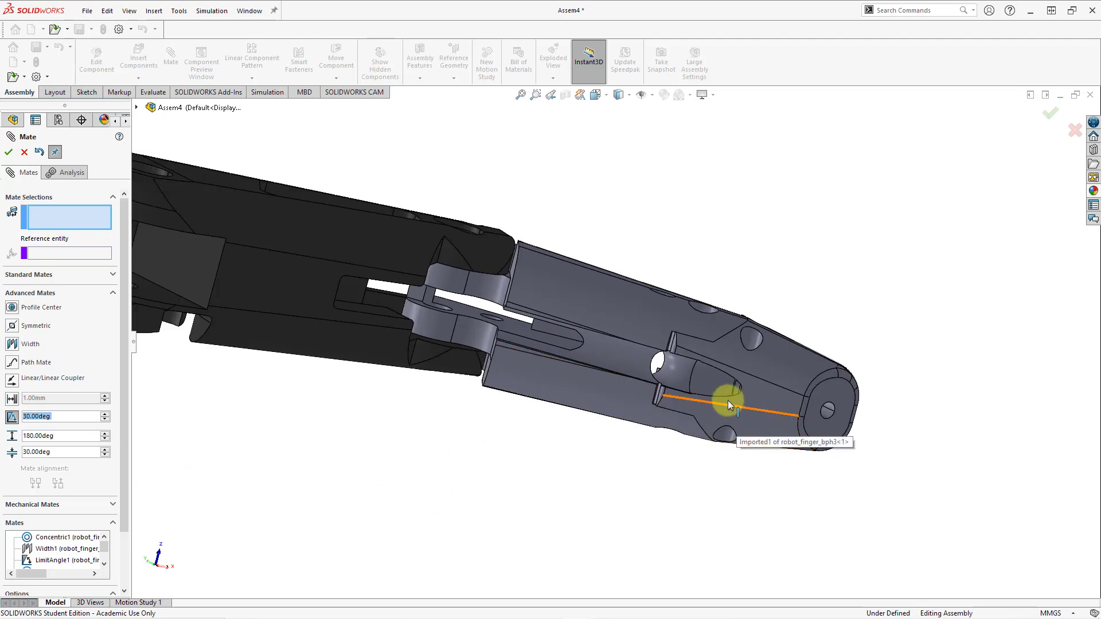
{"action": "middle_click_drag", "start_coordinate": [730, 401], "coordinate": [709, 457]}
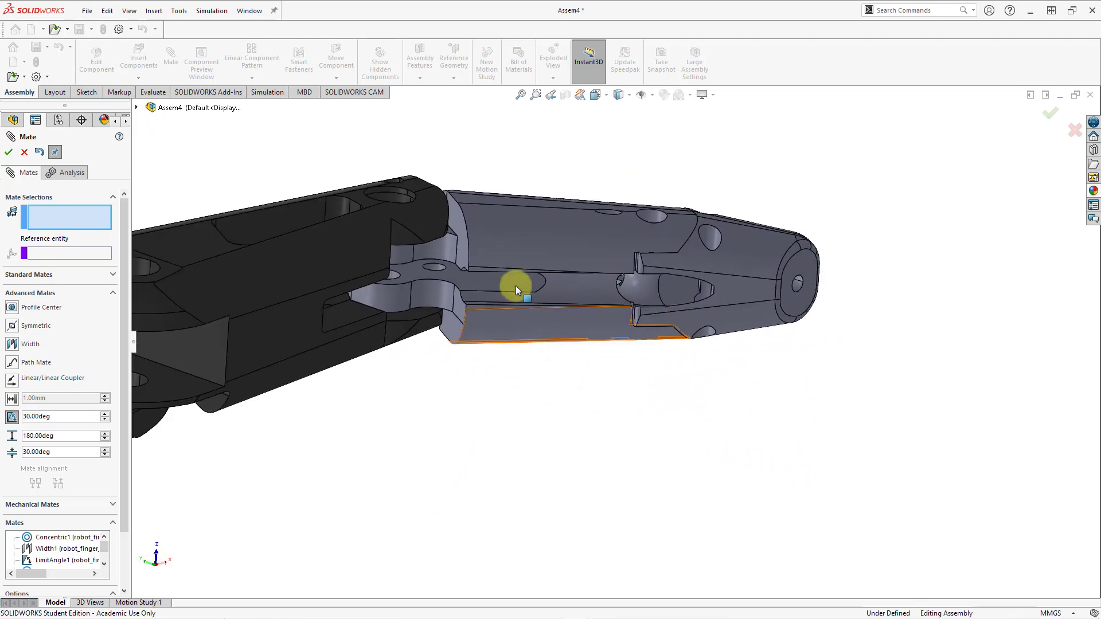
{"action": "left_click", "coordinate": [486, 271]}
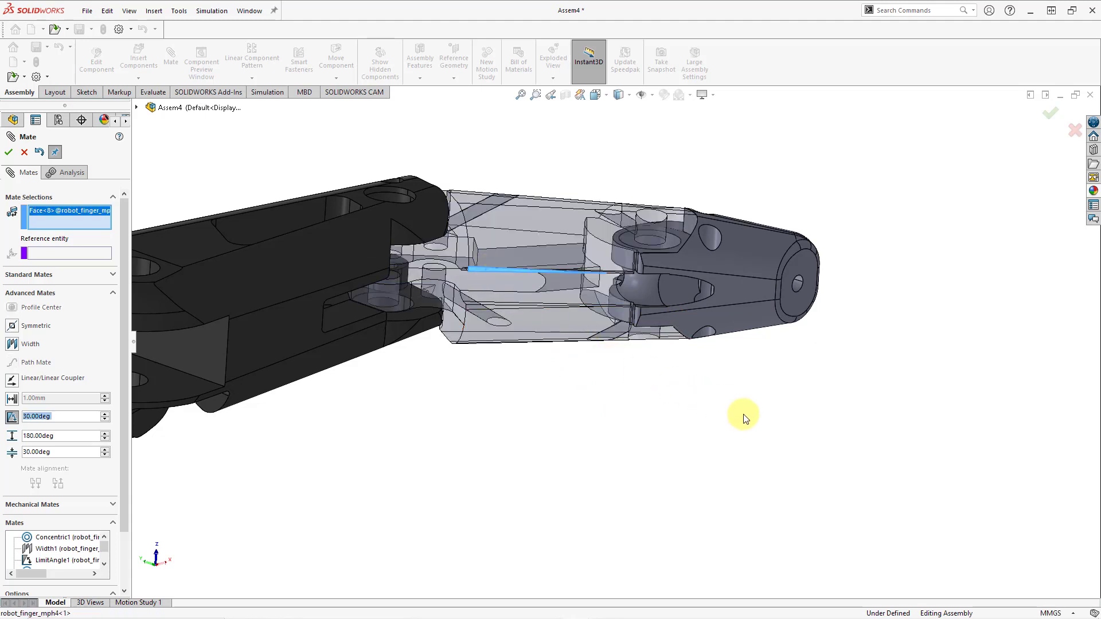
{"action": "left_click", "coordinate": [747, 293]}
{"action": "middle_click_drag", "start_coordinate": [639, 264], "coordinate": [619, 447]}
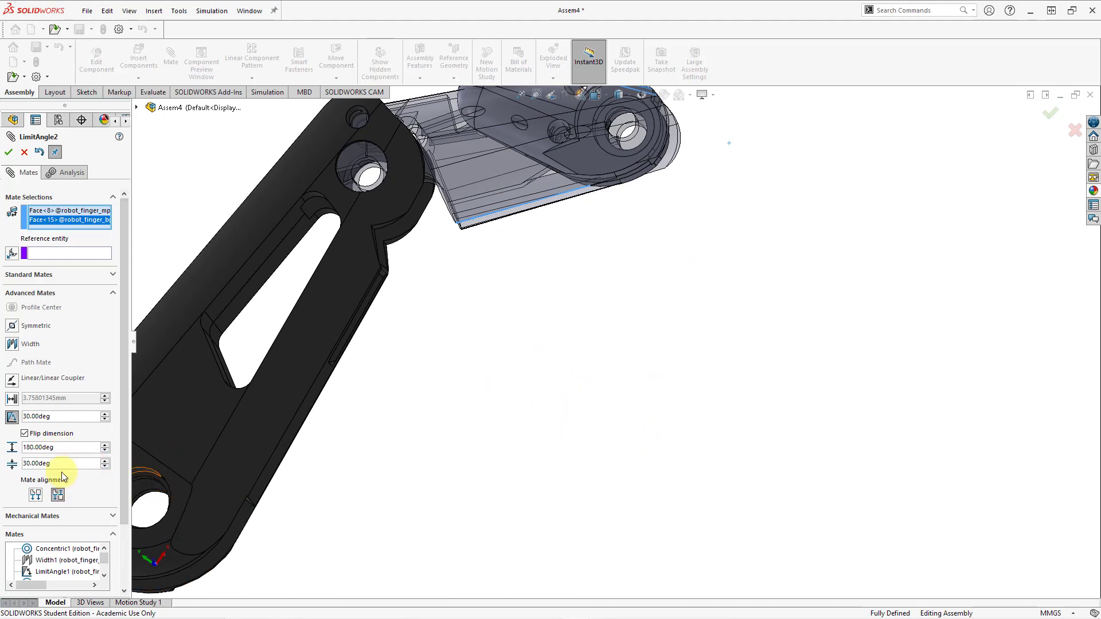
- Turn off the flipped dimension for the fingertip's angle mate and set its angle to 90 degrees
{"action": "left_click", "coordinate": [25, 434]}
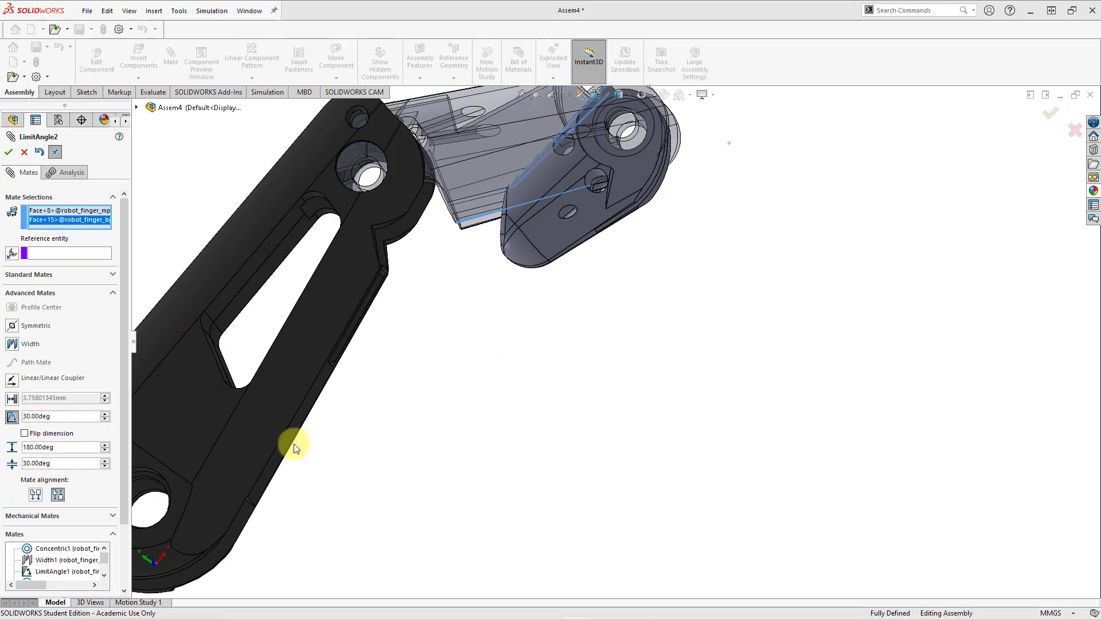
{"action": "left_click", "coordinate": [28, 418]}
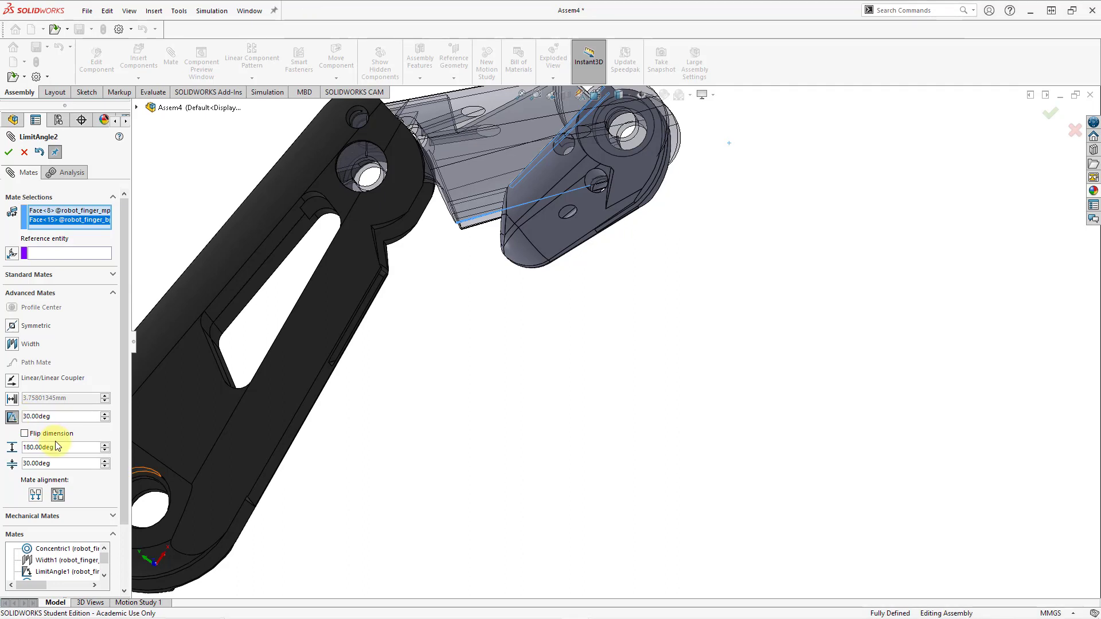
{"action": "key", "text": "Delete"}
{"action": "type", "text": "9"}
{"action": "key", "text": "Return"}
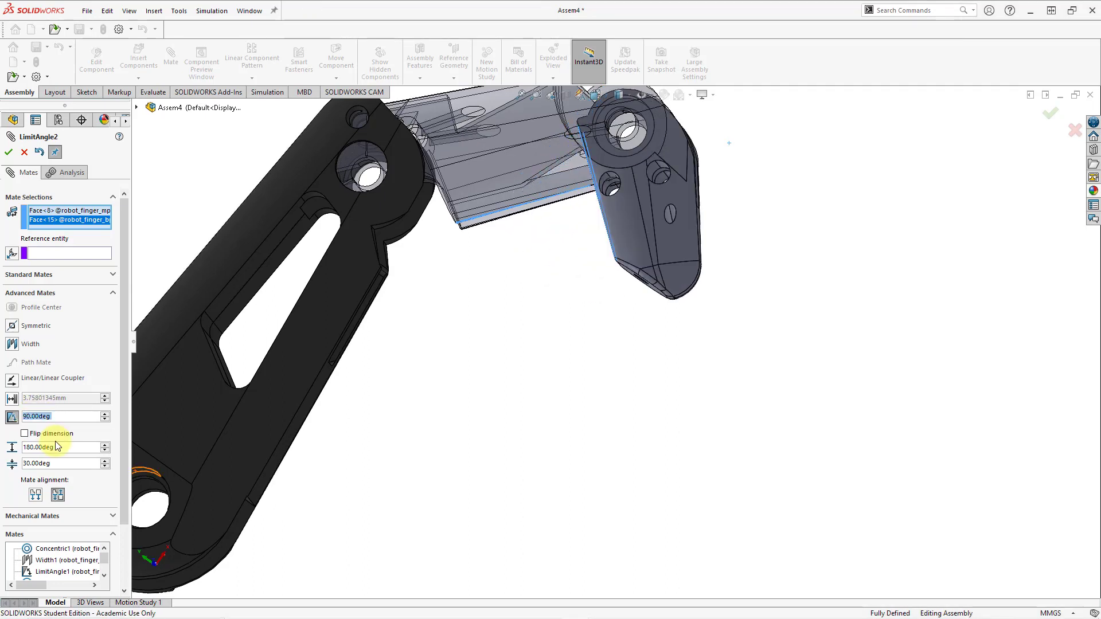
- Set the angle mate's minimum value to 90 degrees, accept it, and finish mating
{"action": "left_click", "coordinate": [26, 463]}
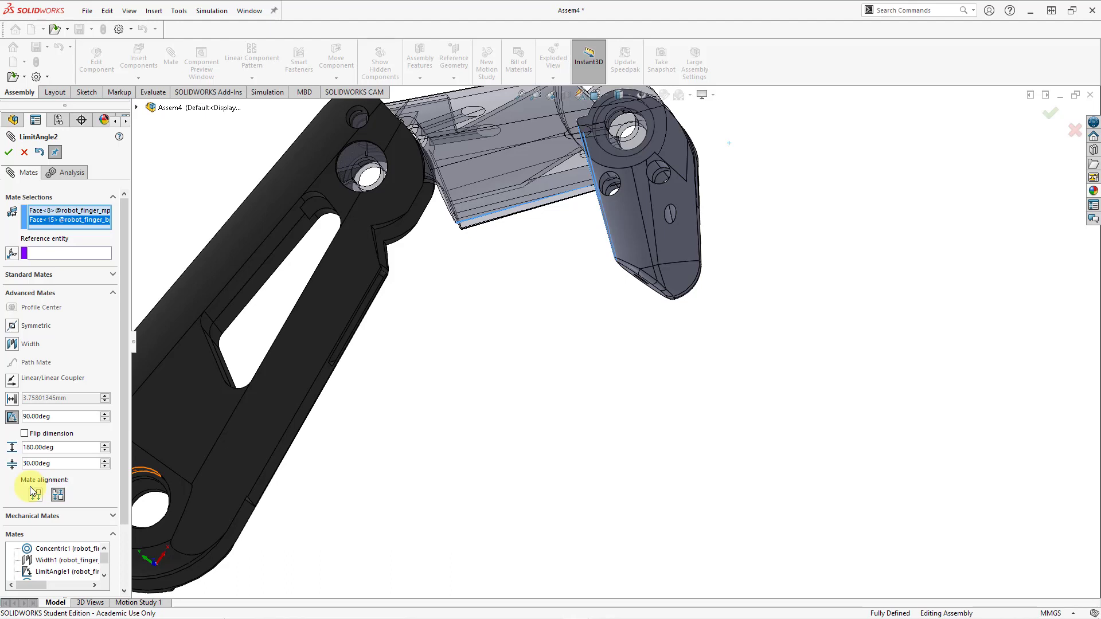
{"action": "key", "text": "BackSpace"}
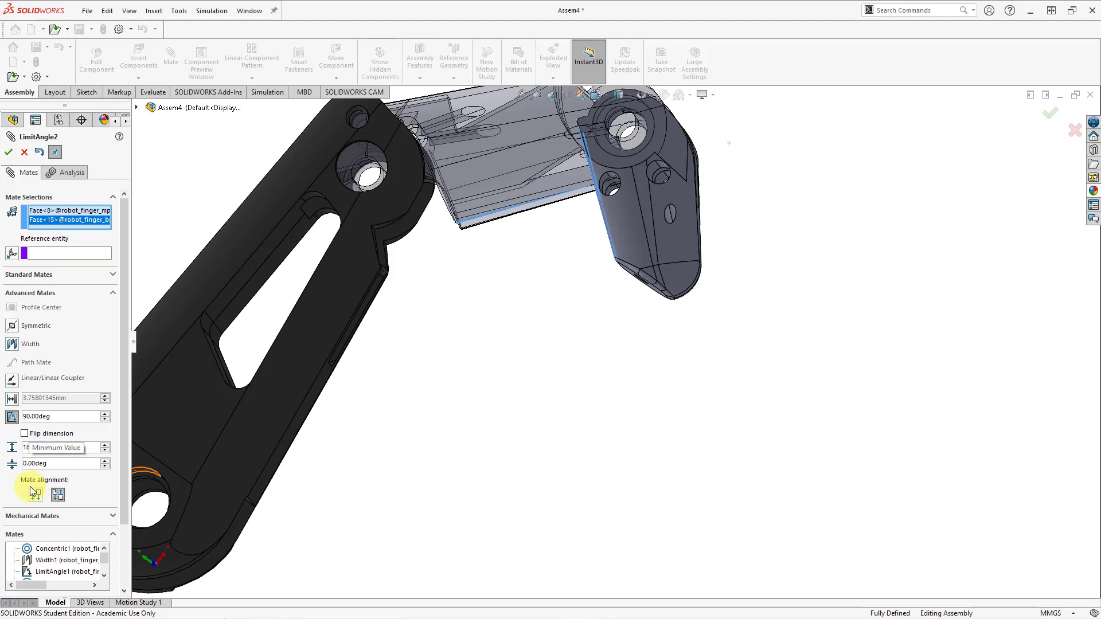
{"action": "type", "text": "9"}
{"action": "key", "text": "Return"}
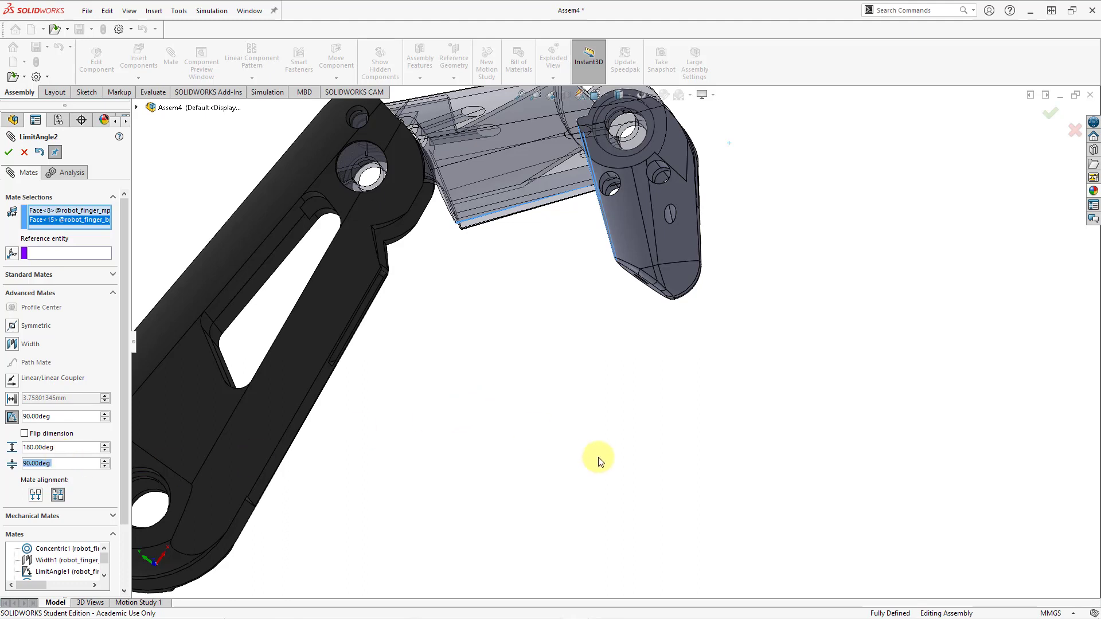
{"action": "scroll", "coordinate": [597, 457], "scroll_direction": "up", "scroll_amount": 3}
{"action": "left_click", "coordinate": [9, 152]}
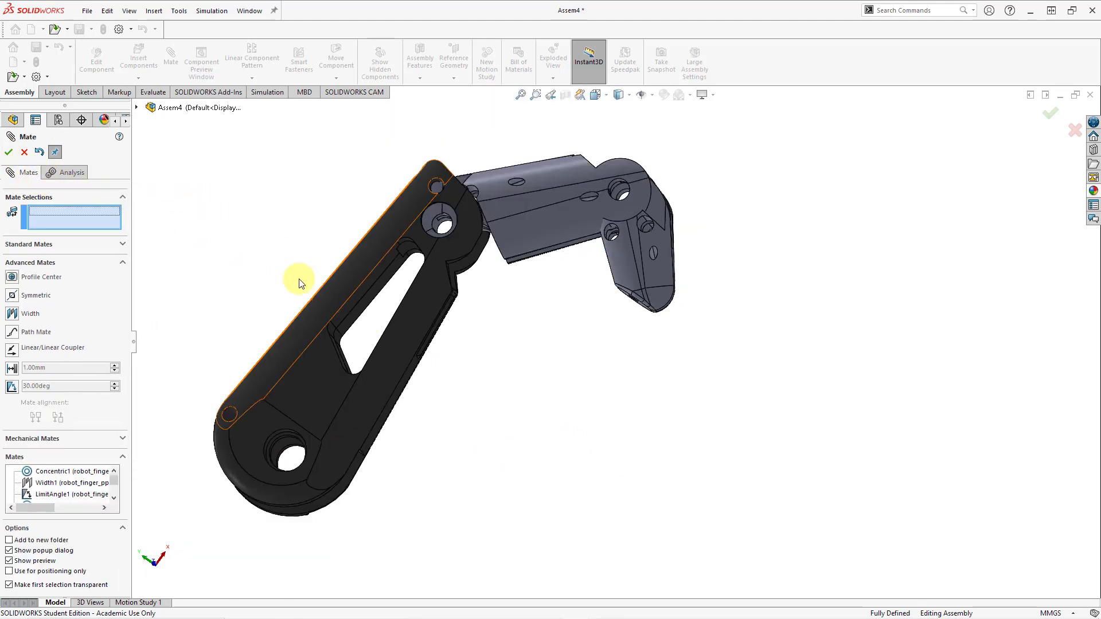
{"action": "left_click", "coordinate": [24, 153]}
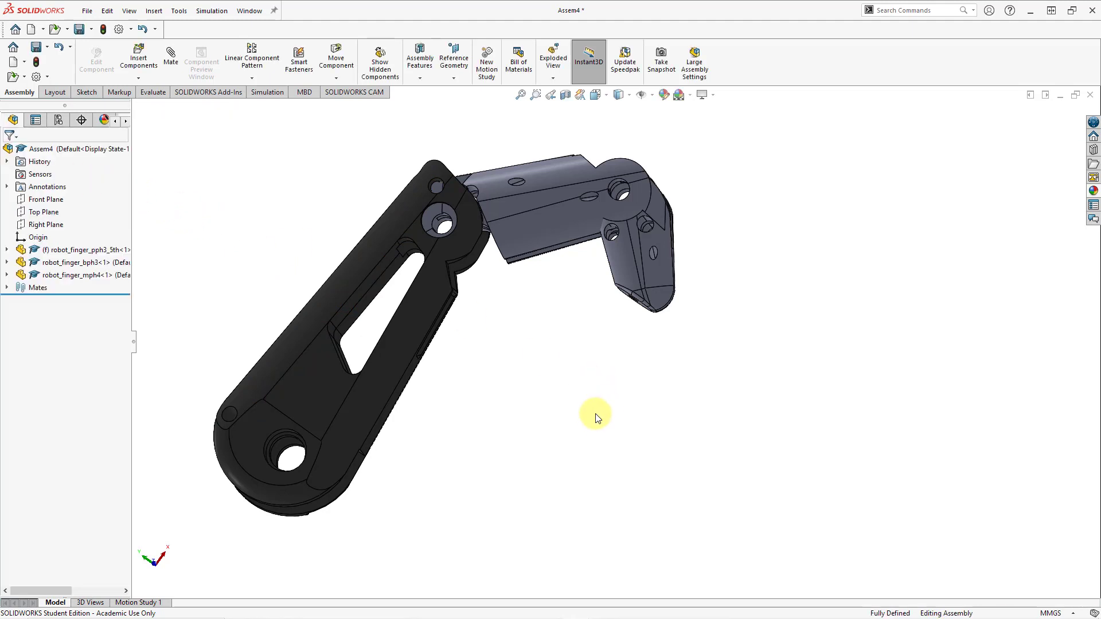
- Swing the robot_finger_bph3 fingertip up and down about its hinge to test the joint, and list the assembly's mates
{"action": "middle_click_drag", "start_coordinate": [583, 386], "coordinate": [551, 474]}
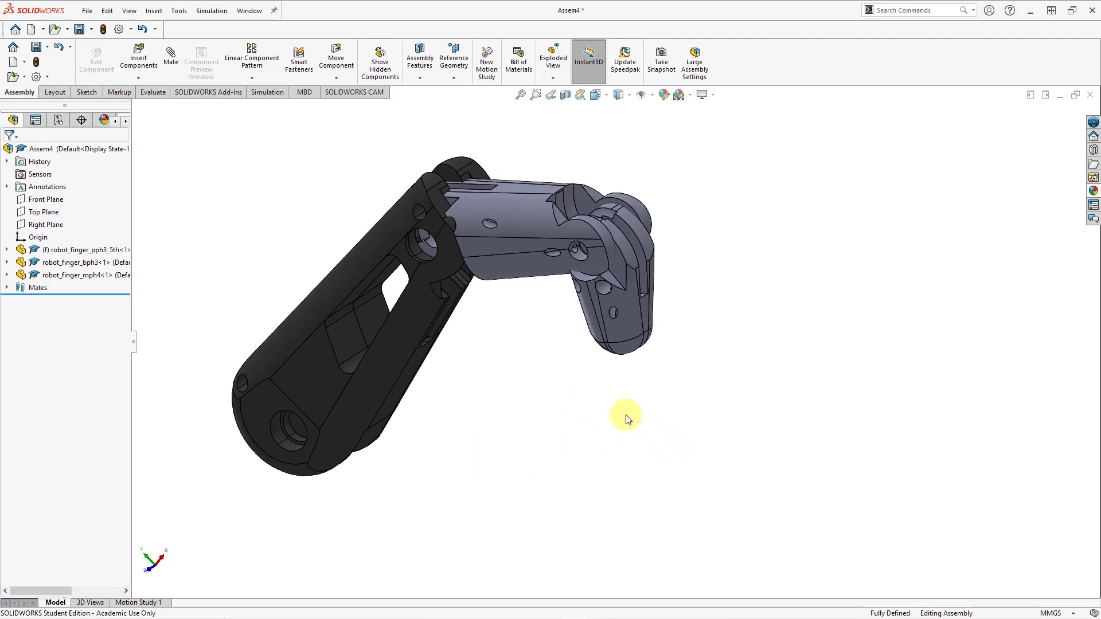
{"action": "left_click_drag", "start_coordinate": [620, 332], "coordinate": [711, 248]}
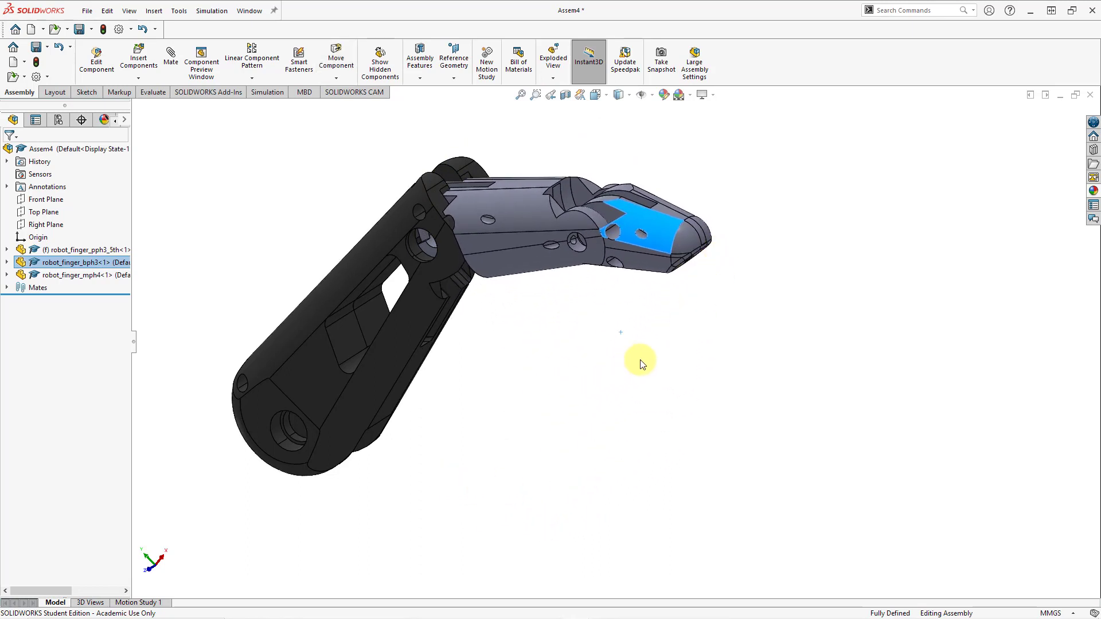
{"action": "middle_click_drag", "start_coordinate": [639, 361], "coordinate": [650, 305]}
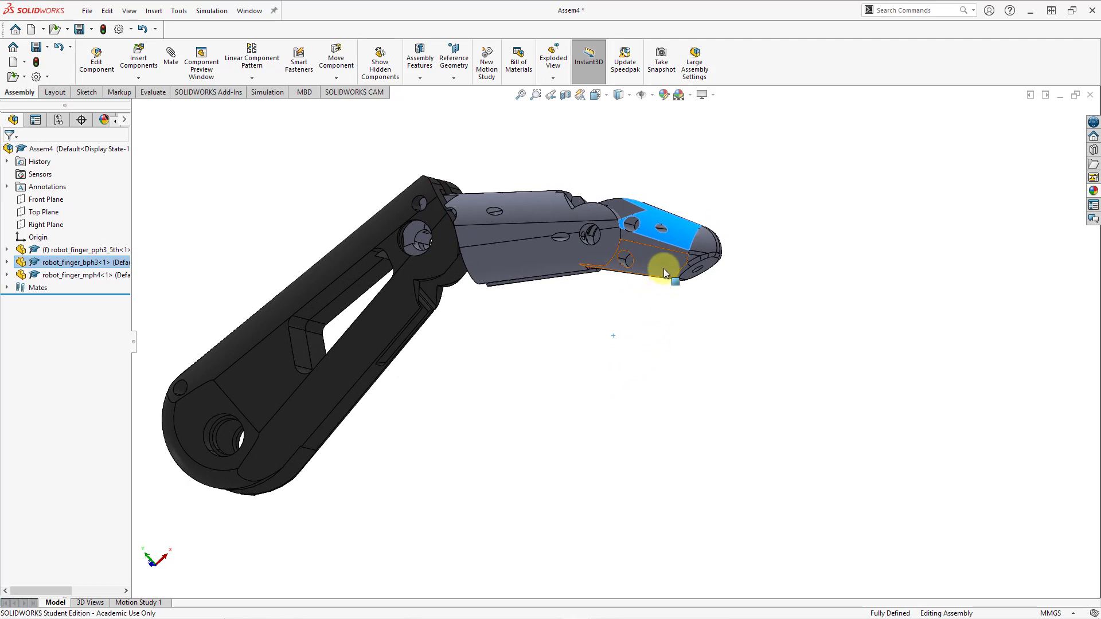
{"action": "left_click_drag", "start_coordinate": [664, 270], "coordinate": [623, 335]}
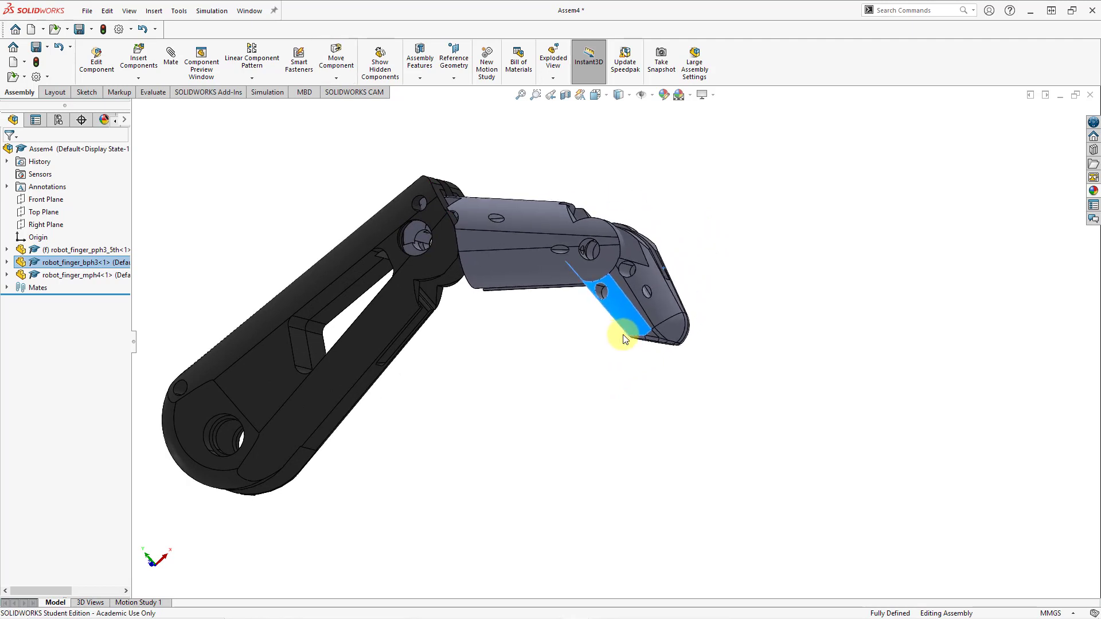
{"action": "middle_click_drag", "start_coordinate": [620, 367], "coordinate": [769, 386], "text": "ctrl"}
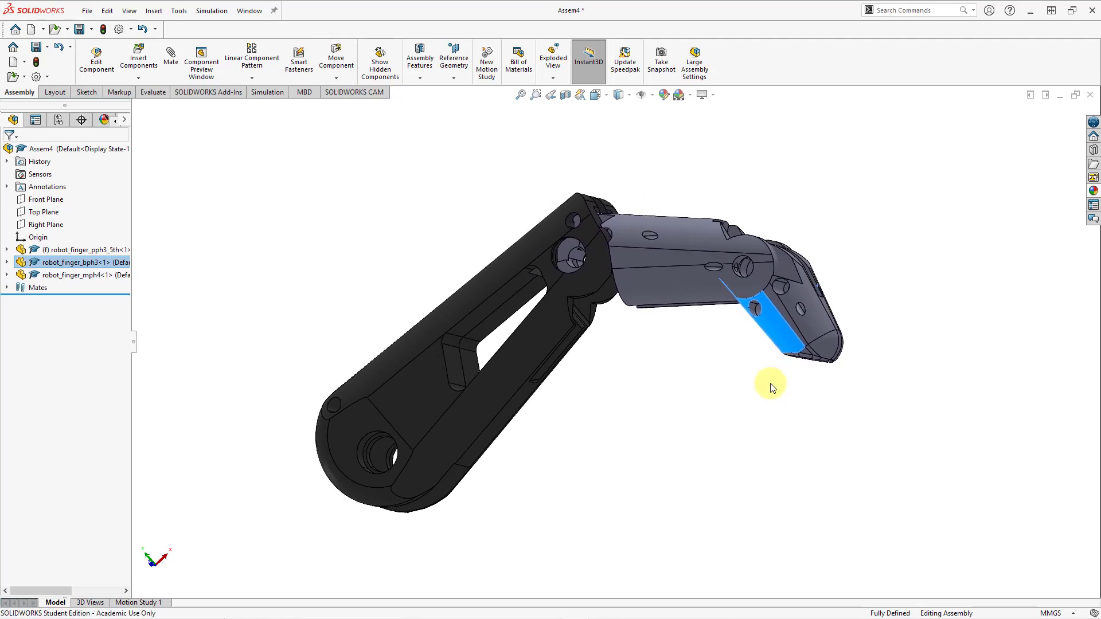
{"action": "scroll", "coordinate": [676, 314], "scroll_direction": "down", "scroll_amount": 2}
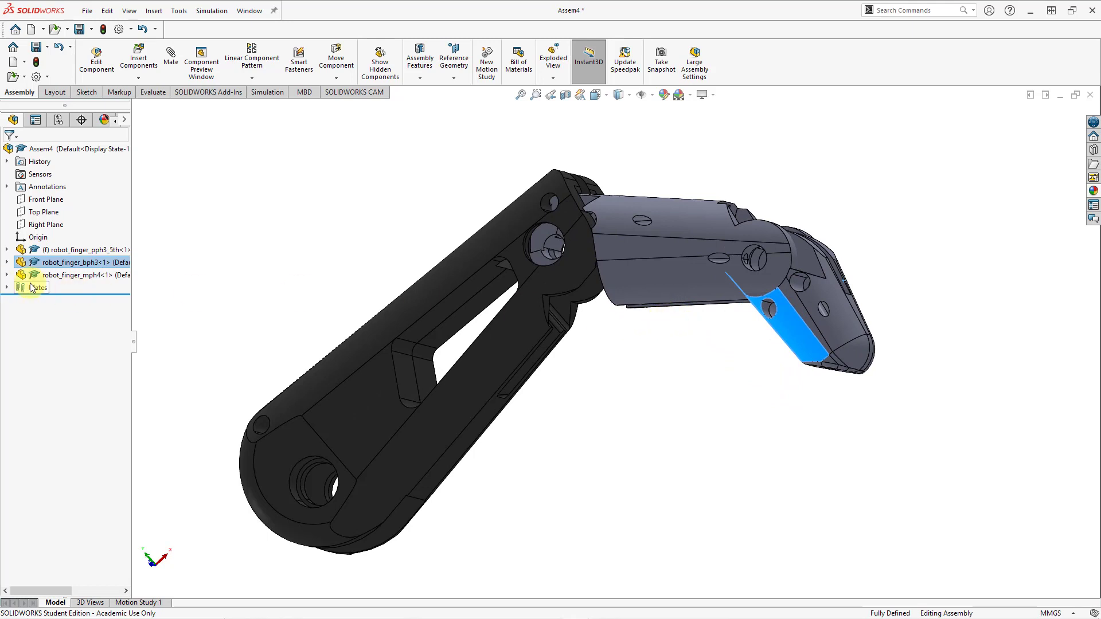
{"action": "left_click", "coordinate": [7, 288]}
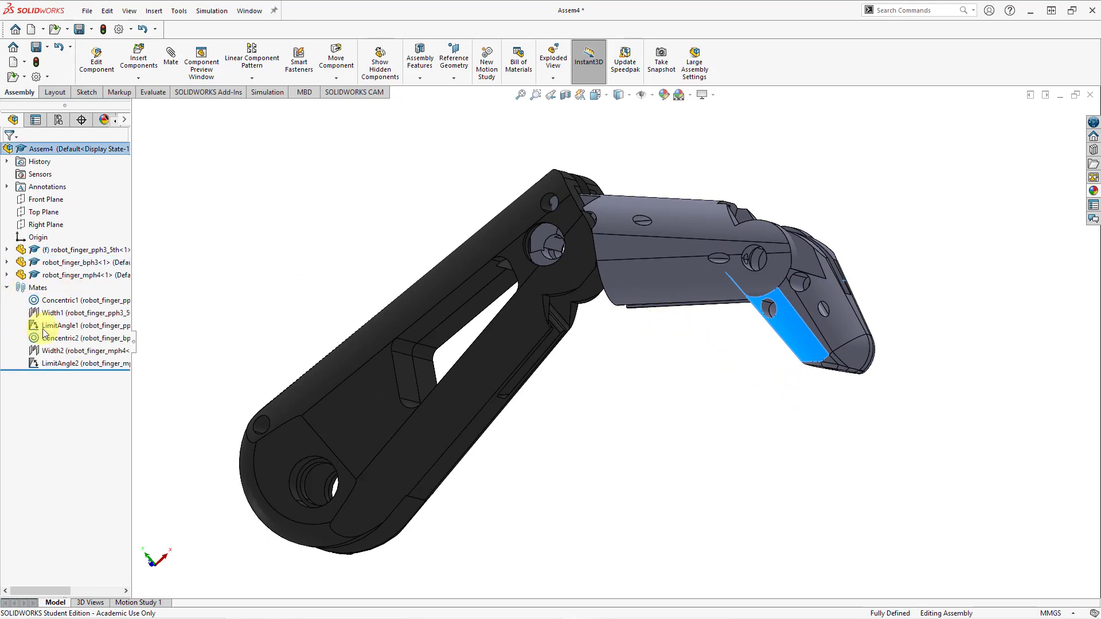
{"action": "left_click", "coordinate": [256, 262]}
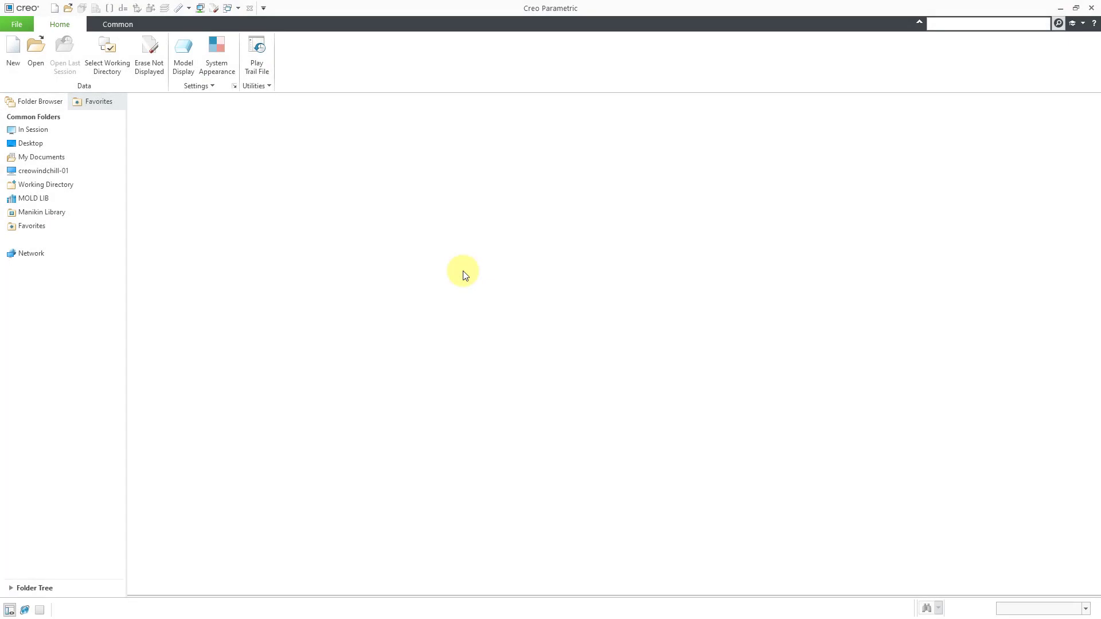
- Switch to Creo Parametric and create a Design assembly named robot_finger_5th with the default template
{"action": "left_click", "coordinate": [13, 54]}
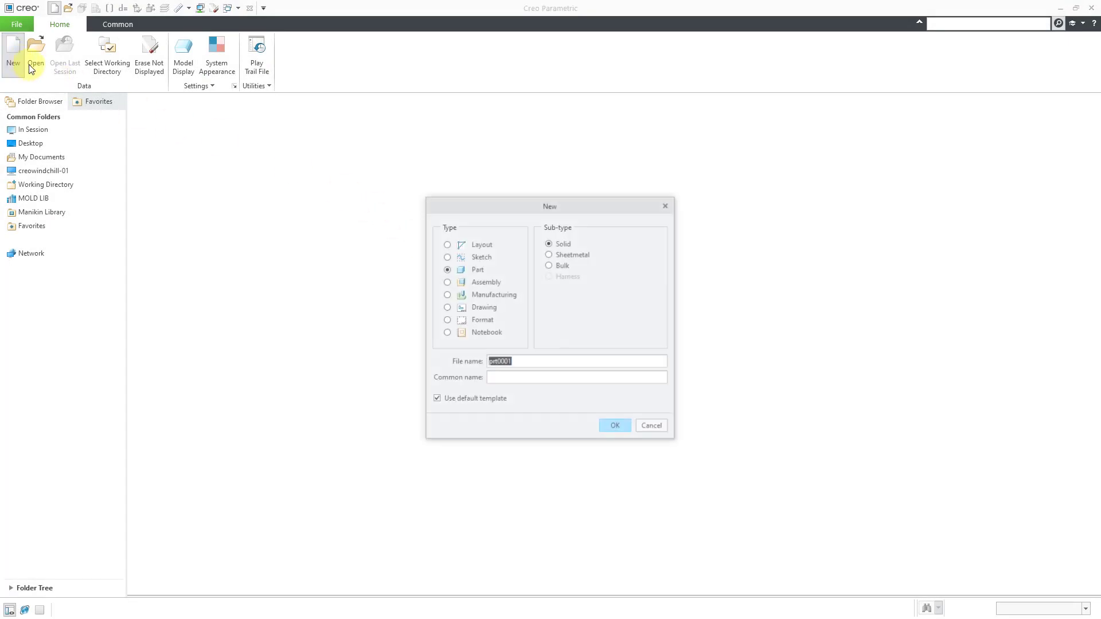
{"action": "left_click", "coordinate": [489, 282]}
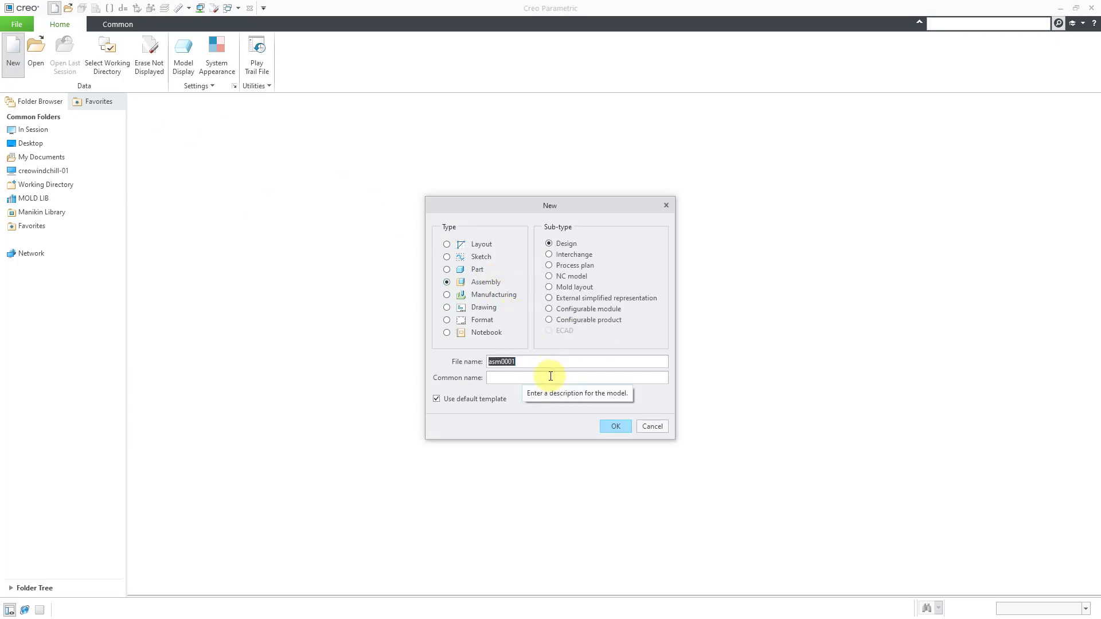
{"action": "type", "text": "robot_finger_5th"}
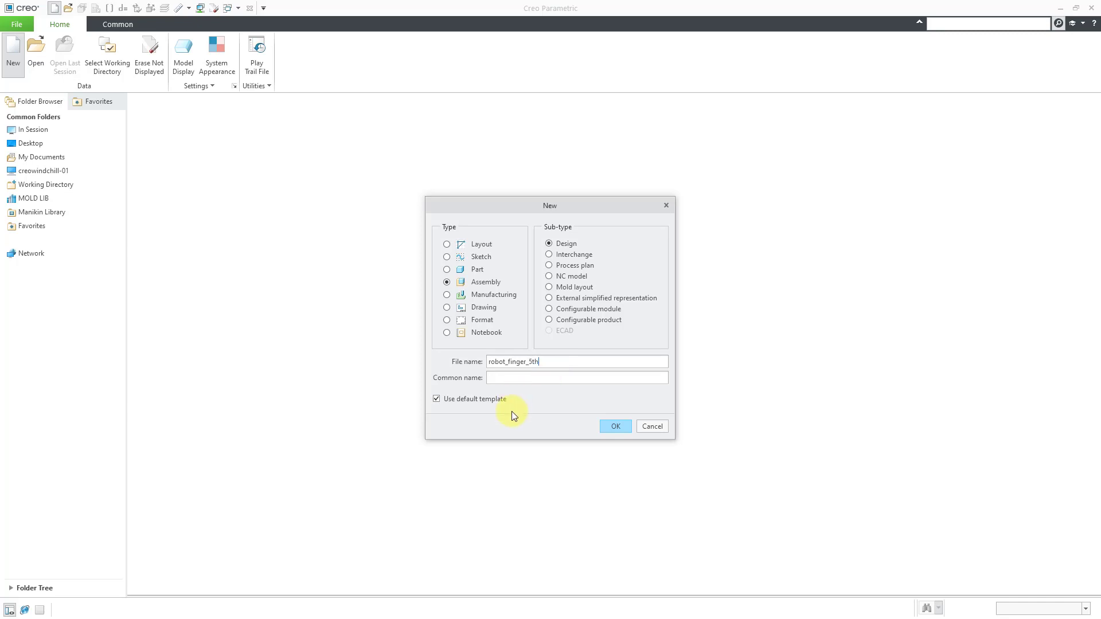
{"action": "left_click", "coordinate": [616, 427]}
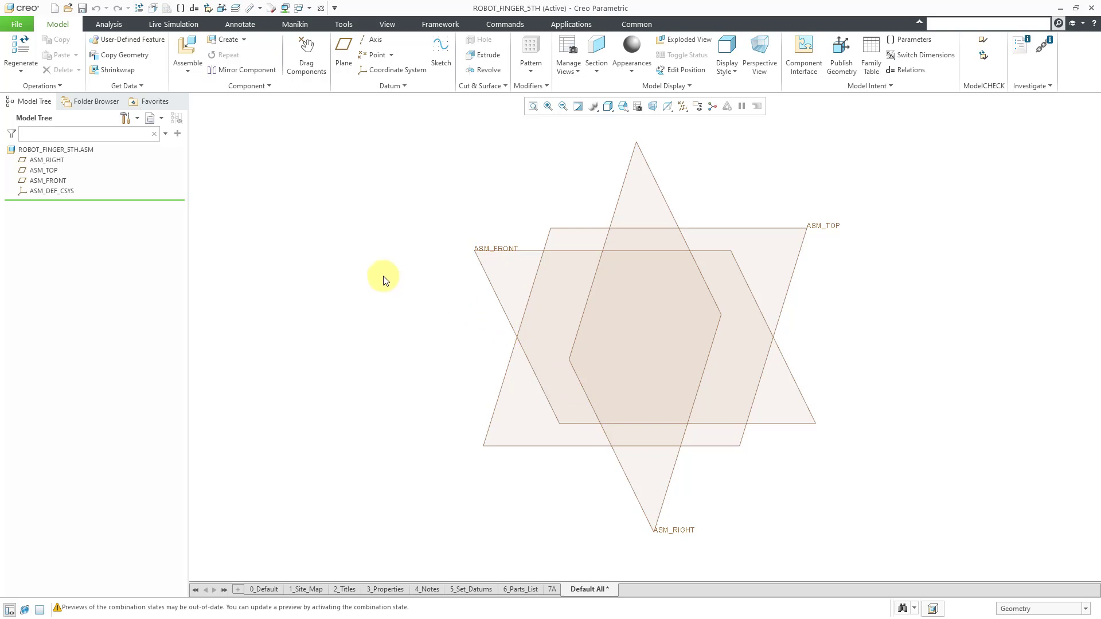
- Hide the assembly's default datum planes ASM_RIGHT, ASM_TOP and ASM_FRONT and its coordinate system ASM_DEF_CSYS
{"action": "left_click", "coordinate": [50, 160]}
{"action": "left_click", "coordinate": [65, 193], "text": "shift"}
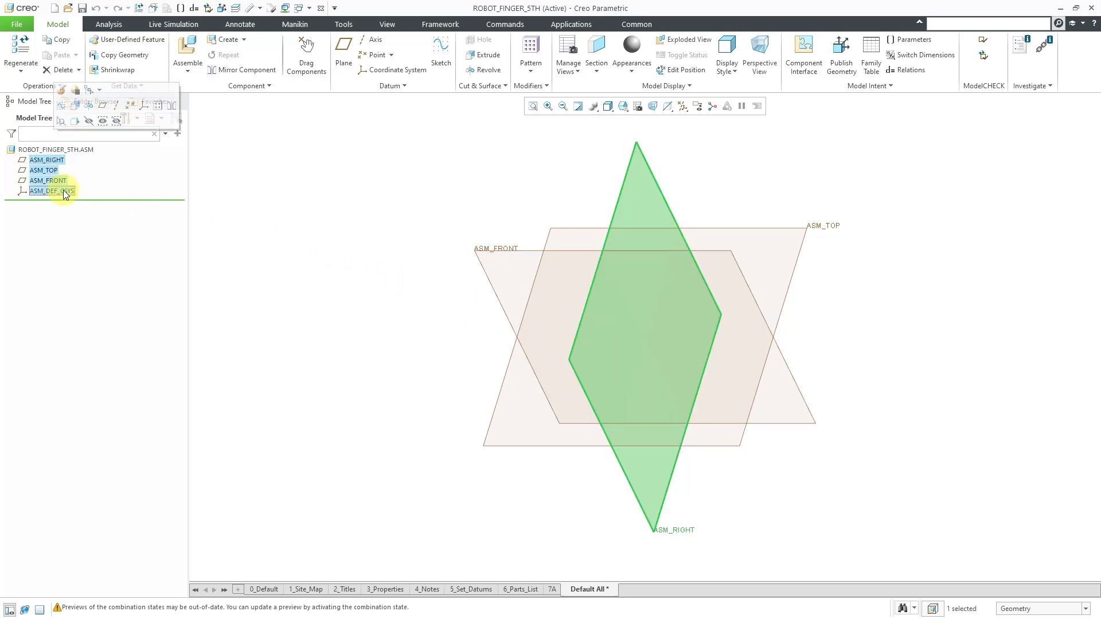
{"action": "left_click", "coordinate": [86, 159]}
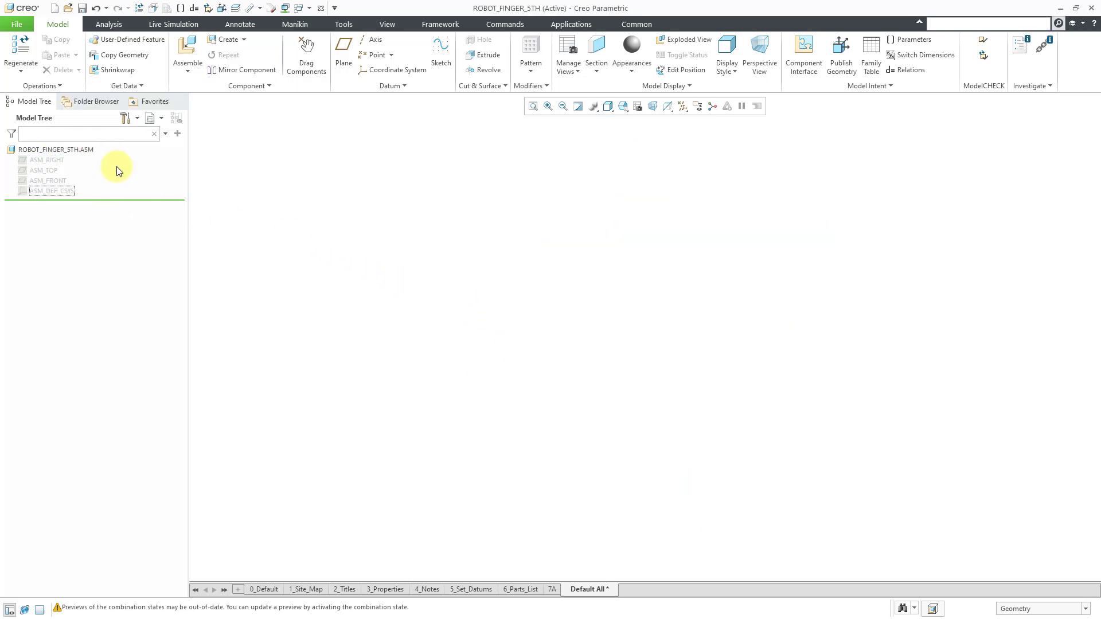
- Bring the robot_finger_pph3_5th.prt component into the assembly and turn off datum plane display
{"action": "left_click", "coordinate": [388, 204]}
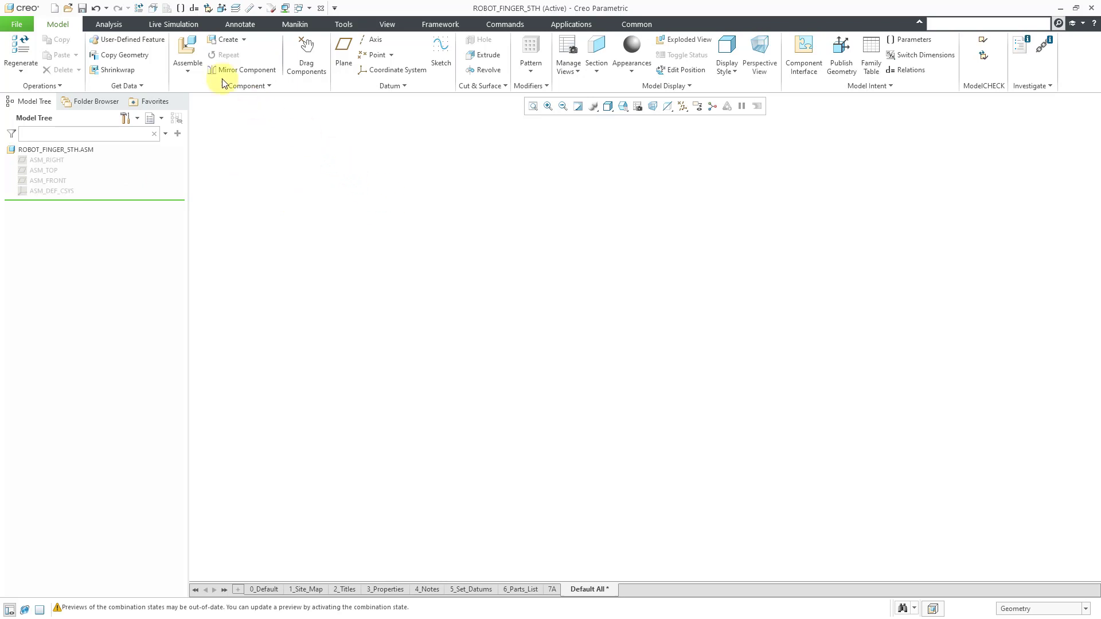
{"action": "left_click", "coordinate": [196, 54]}
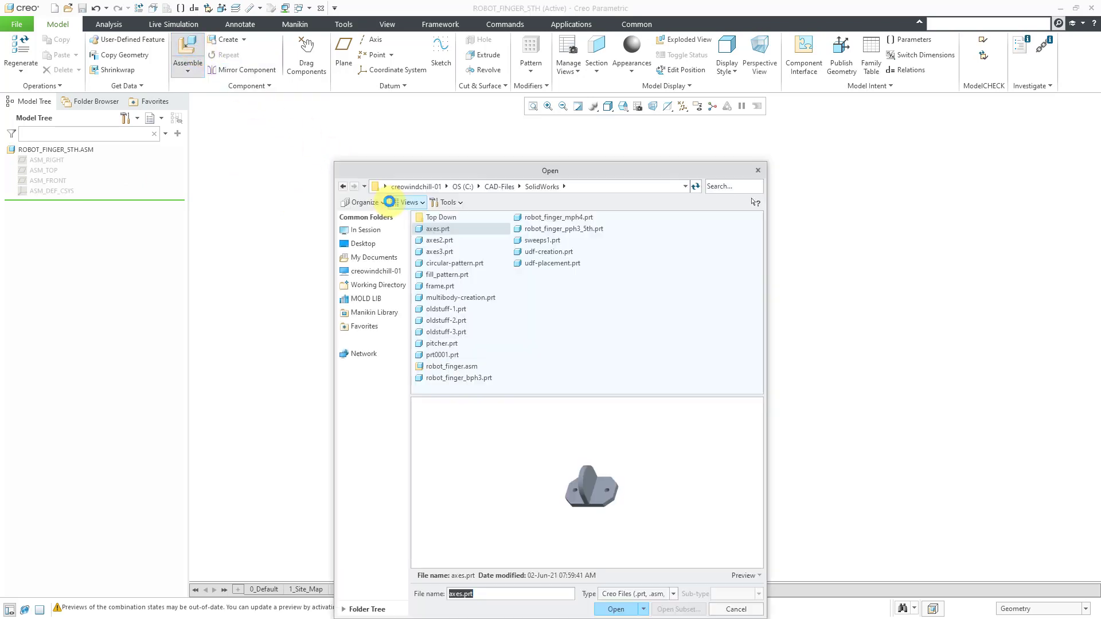
{"action": "double_click", "coordinate": [567, 229]}
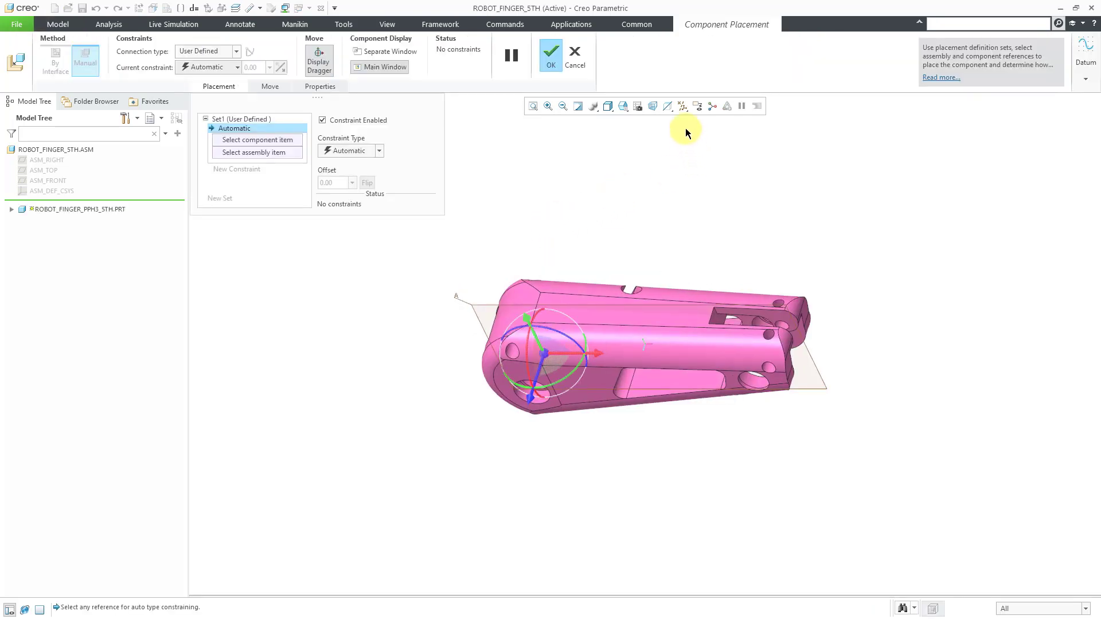
{"action": "left_click", "coordinate": [682, 107]}
{"action": "left_click", "coordinate": [720, 171]}
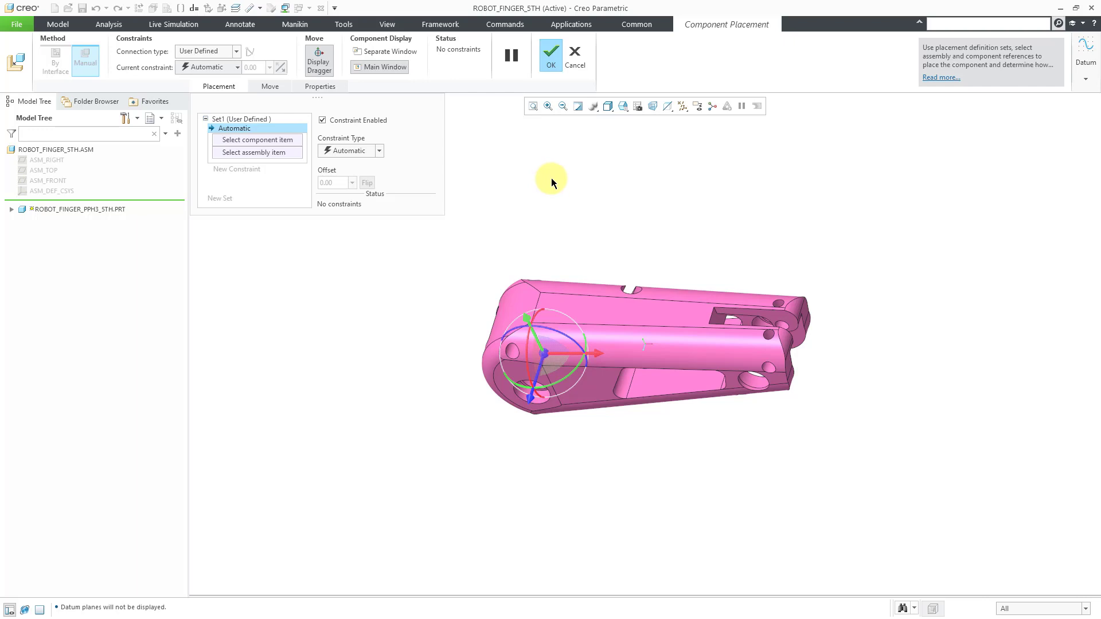
- Fully constrain robot_finger_pph3_5th with the Default constraint and accept its placement
{"action": "right_click", "coordinate": [552, 181]}
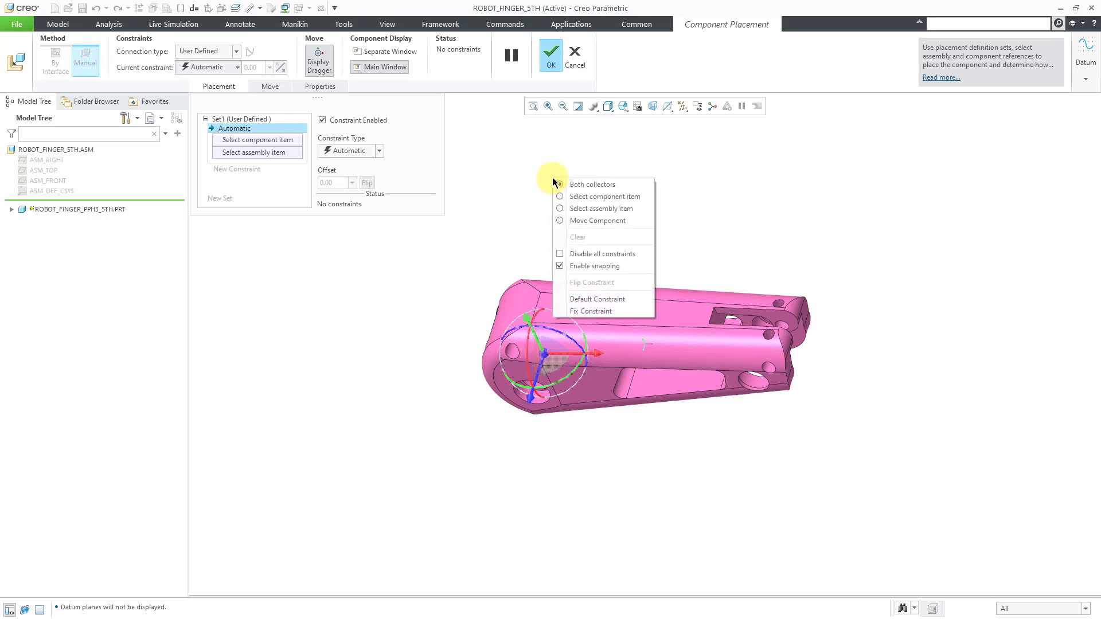
{"action": "left_click", "coordinate": [621, 299]}
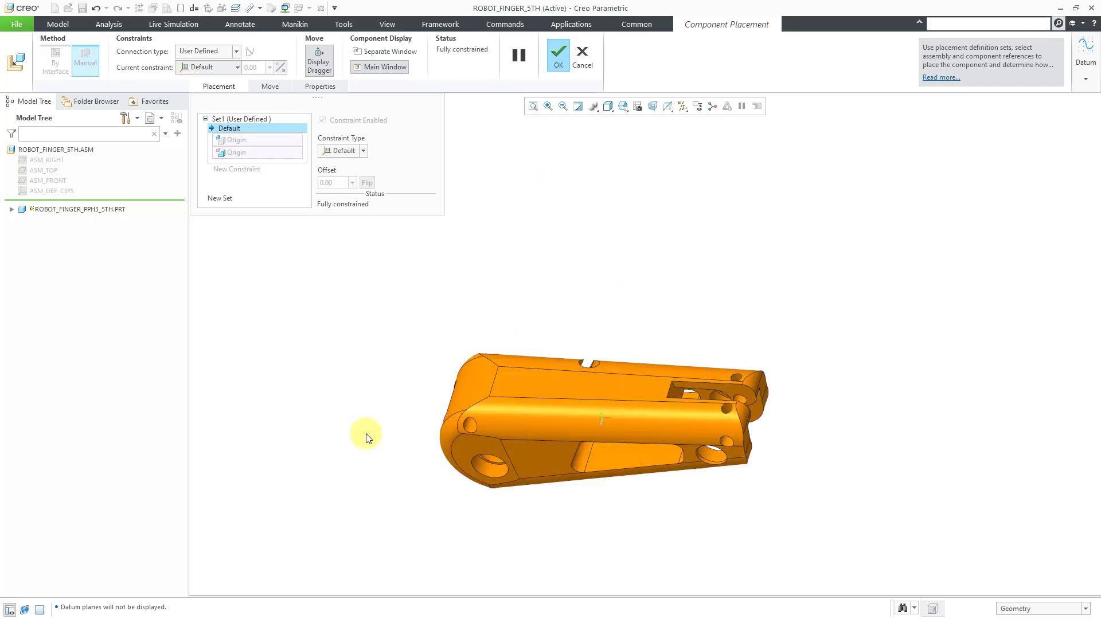
{"action": "scroll", "coordinate": [474, 511], "scroll_direction": "up", "scroll_amount": 2}
{"action": "scroll", "coordinate": [474, 512], "scroll_direction": "up", "scroll_amount": 1}
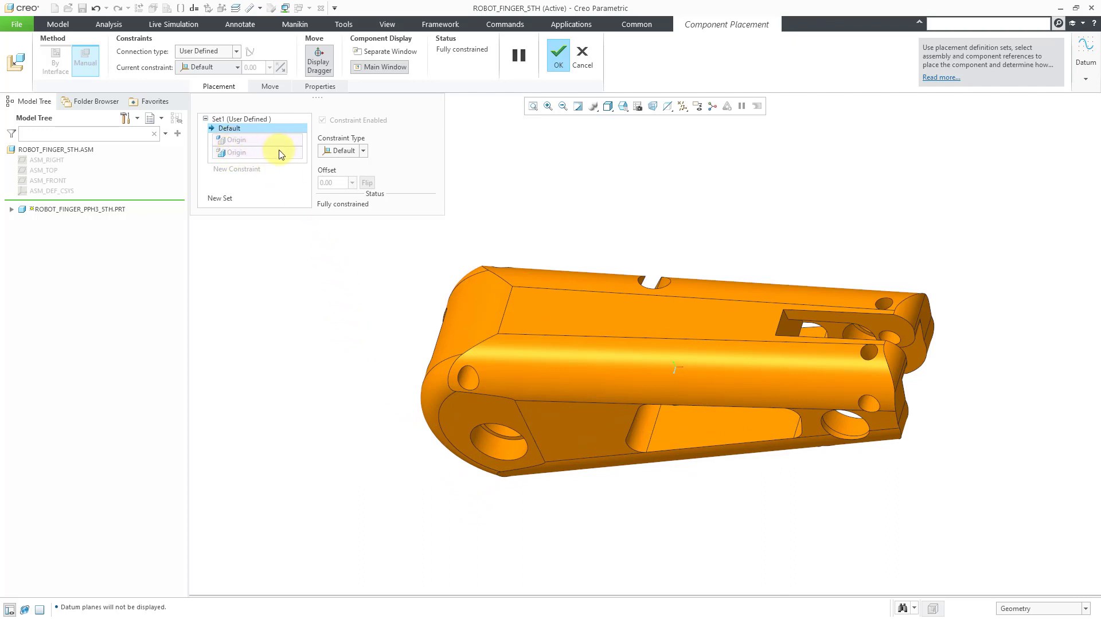
{"action": "middle_click", "coordinate": [522, 212]}
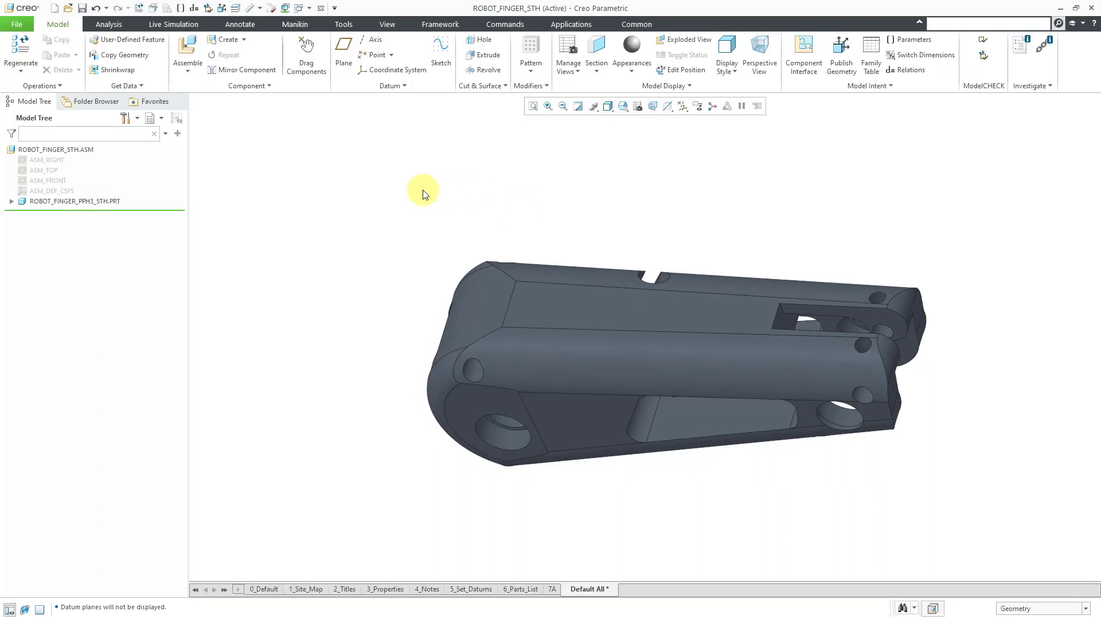
- Bring robot_finger_mph4.prt into the assembly as the second component
{"action": "scroll", "coordinate": [303, 237], "scroll_direction": "down", "scroll_amount": 2}
{"action": "scroll", "coordinate": [304, 237], "scroll_direction": "down", "scroll_amount": 2}
{"action": "middle_click_drag", "start_coordinate": [594, 350], "coordinate": [634, 312]}
{"action": "scroll", "coordinate": [573, 258], "scroll_direction": "up", "scroll_amount": 2}
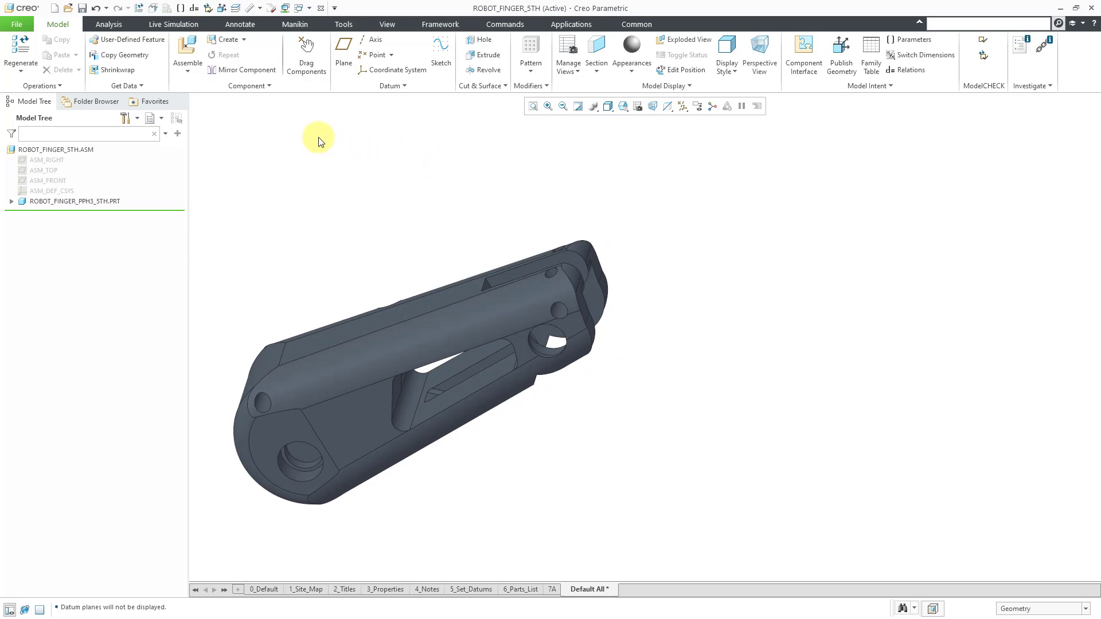
{"action": "left_click", "coordinate": [187, 50]}
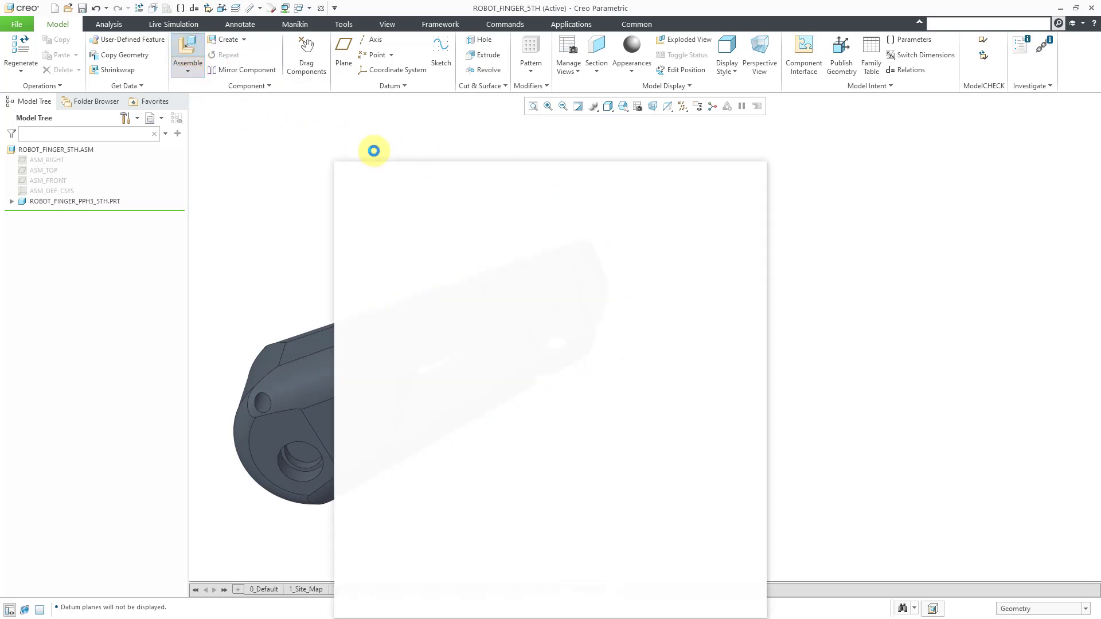
{"action": "left_click", "coordinate": [561, 220]}
{"action": "double_click", "coordinate": [561, 221]}
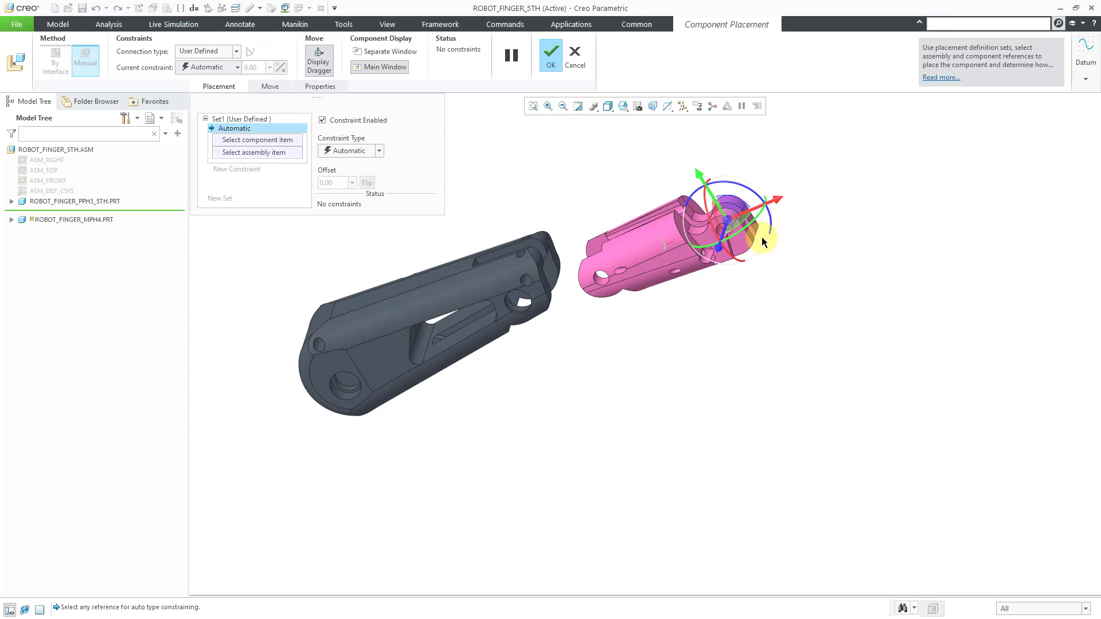
- Rotate and reposition robot_finger_mph4 so its single hinge end faces the forked end of robot_finger_pph3_5th
{"action": "left_click_drag", "start_coordinate": [751, 230], "coordinate": [617, 175]}
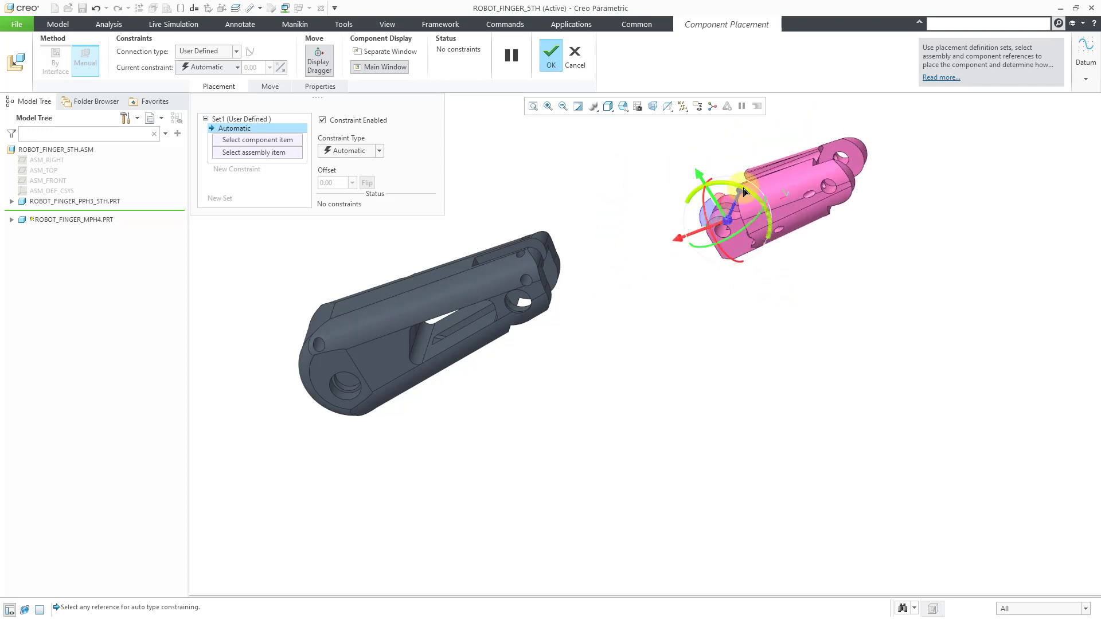
{"action": "left_click_drag", "start_coordinate": [751, 183], "coordinate": [607, 286]}
{"action": "scroll", "coordinate": [609, 292], "scroll_direction": "up", "scroll_amount": 2}
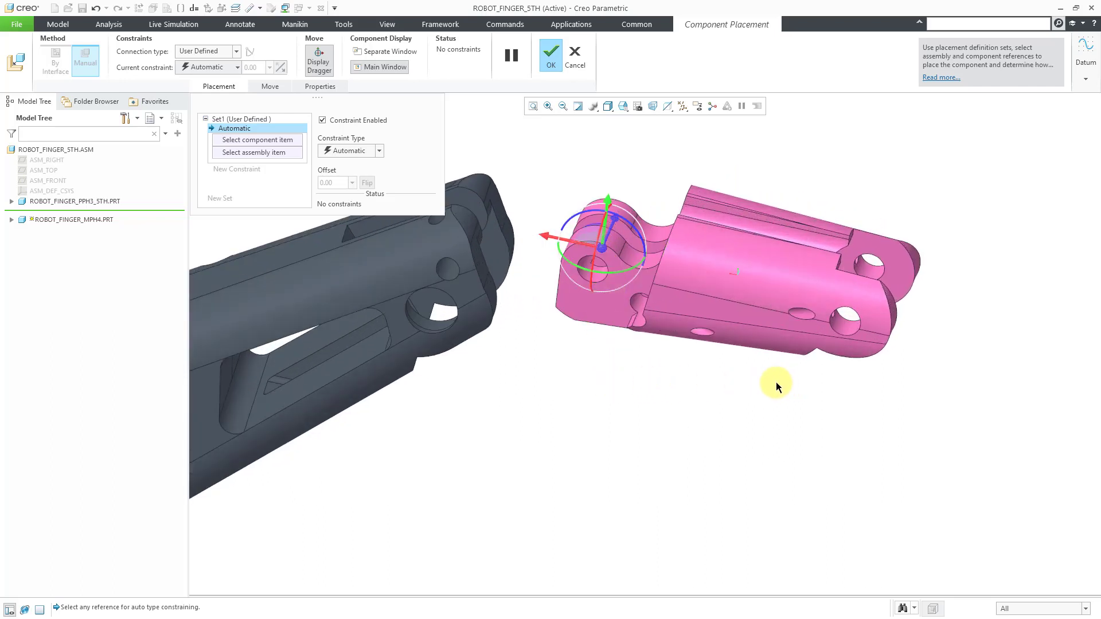
{"action": "scroll", "coordinate": [910, 382], "scroll_direction": "down", "scroll_amount": 2}
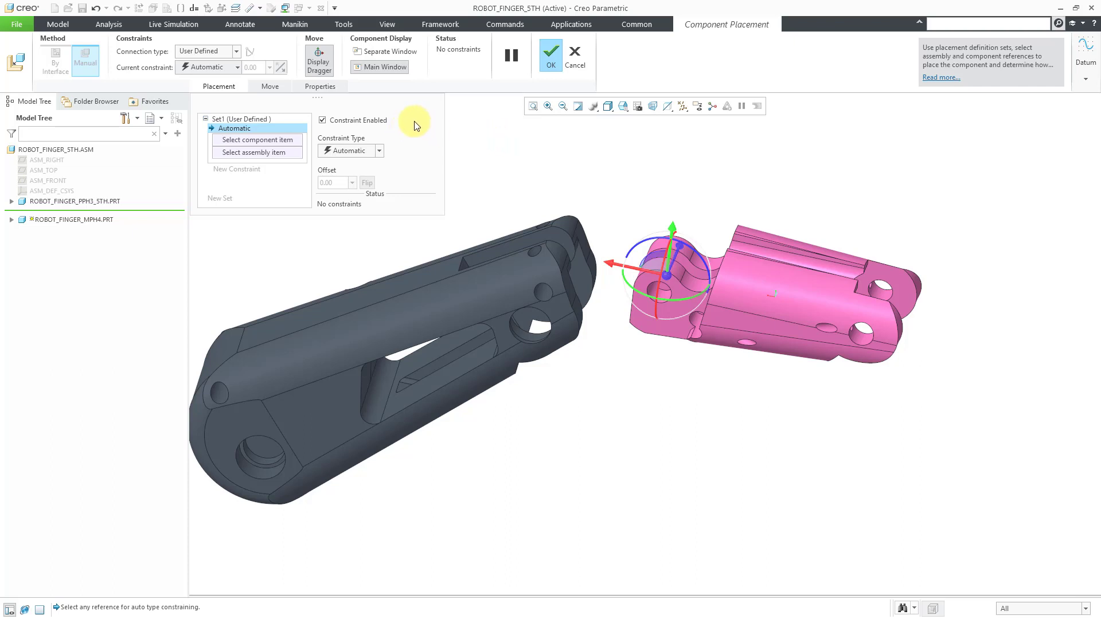
- Set the connection type to Pin and align the hinge hole of robot_finger_mph4 with the fork hole of robot_finger_pph3_5th
{"action": "left_click", "coordinate": [235, 51]}
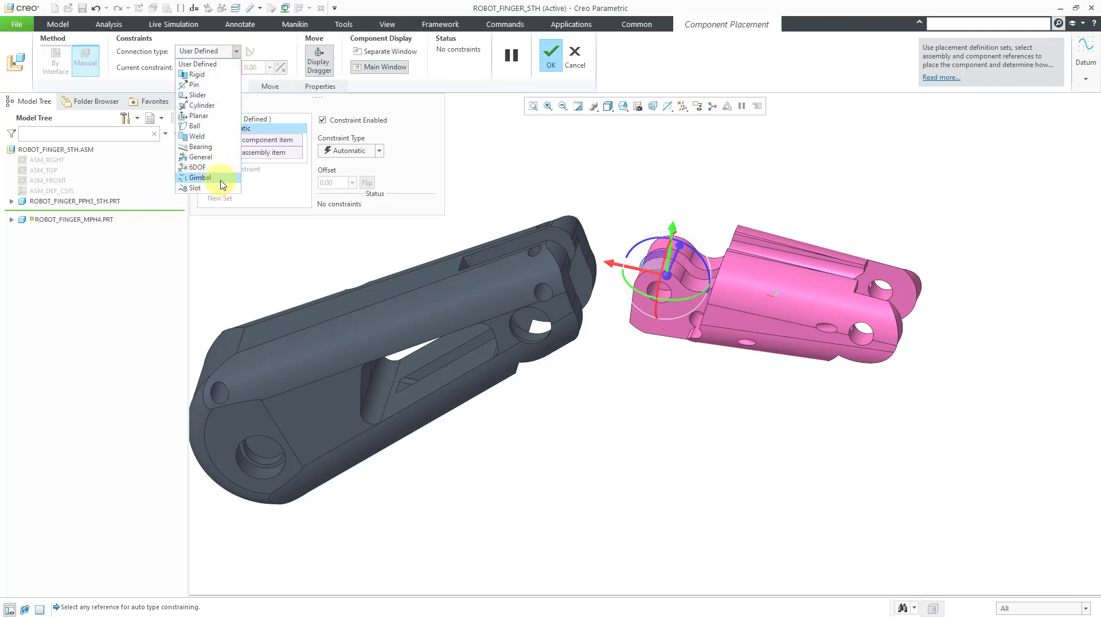
{"action": "left_click", "coordinate": [195, 84]}
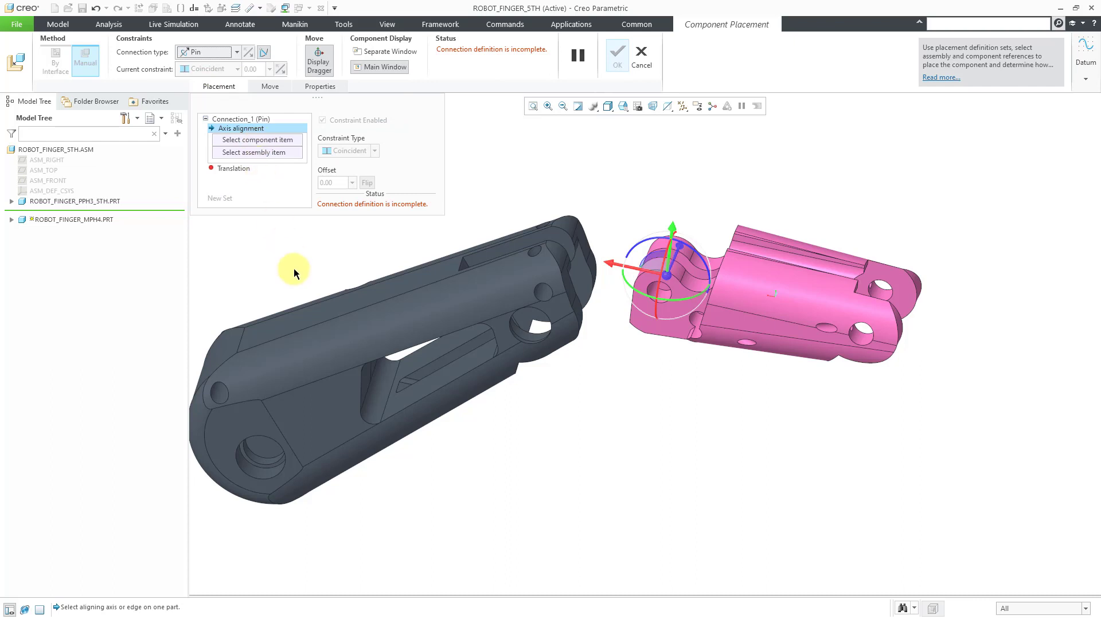
{"action": "left_click", "coordinate": [535, 336]}
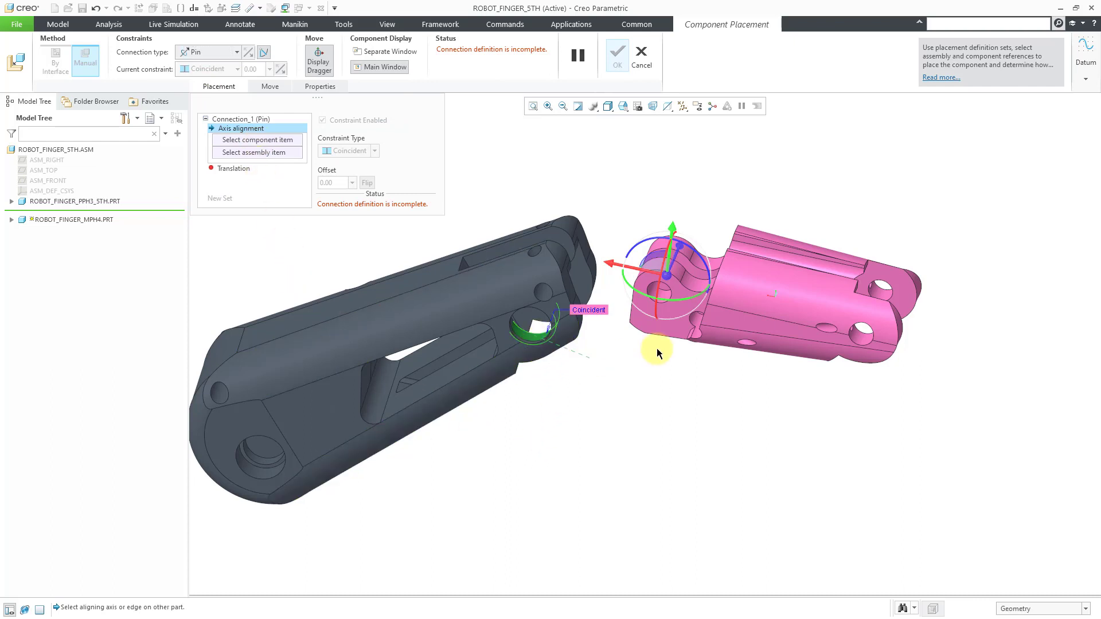
{"action": "left_click", "coordinate": [666, 298]}
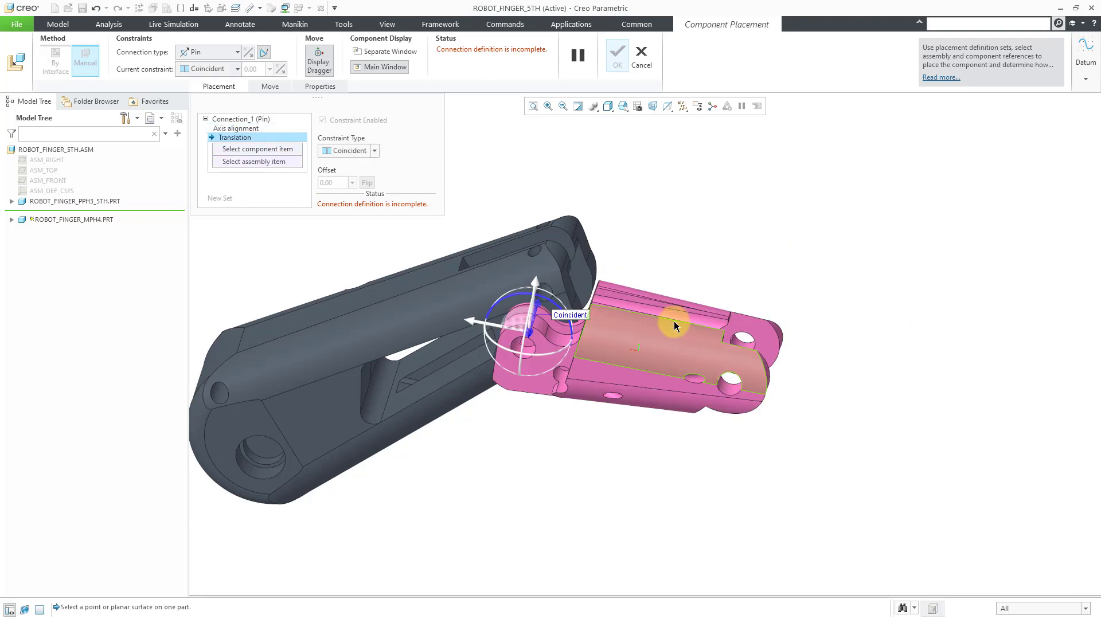
- Slide robot_finger_mph4 along the pin axis into the fork of robot_finger_pph3_5th
{"action": "middle_click_drag", "start_coordinate": [736, 341], "coordinate": [602, 344]}
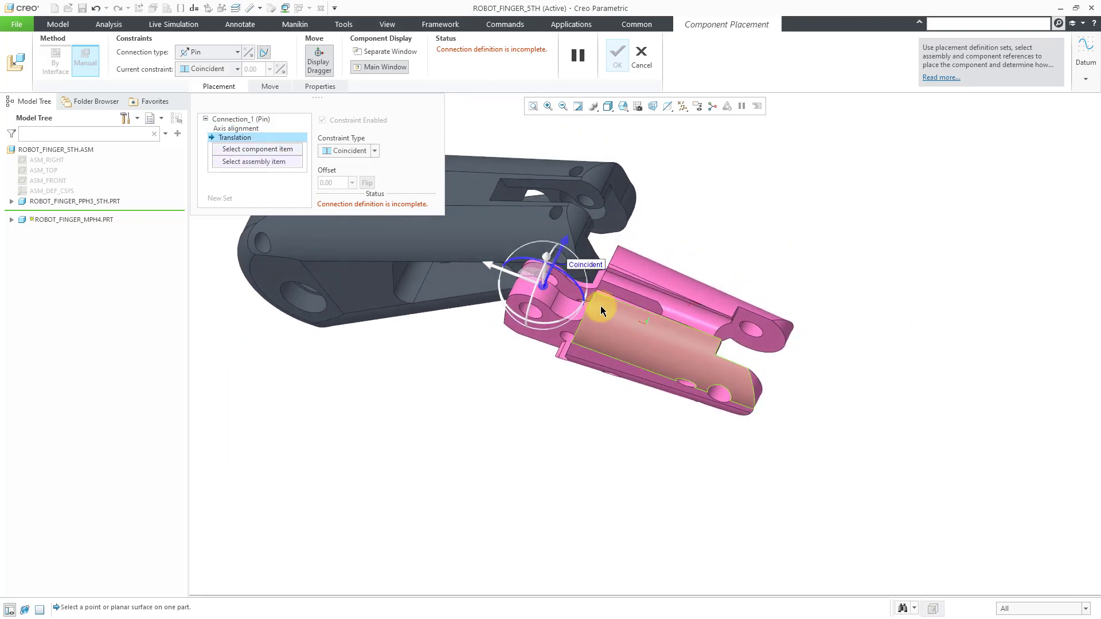
{"action": "left_click_drag", "start_coordinate": [560, 257], "coordinate": [676, 234]}
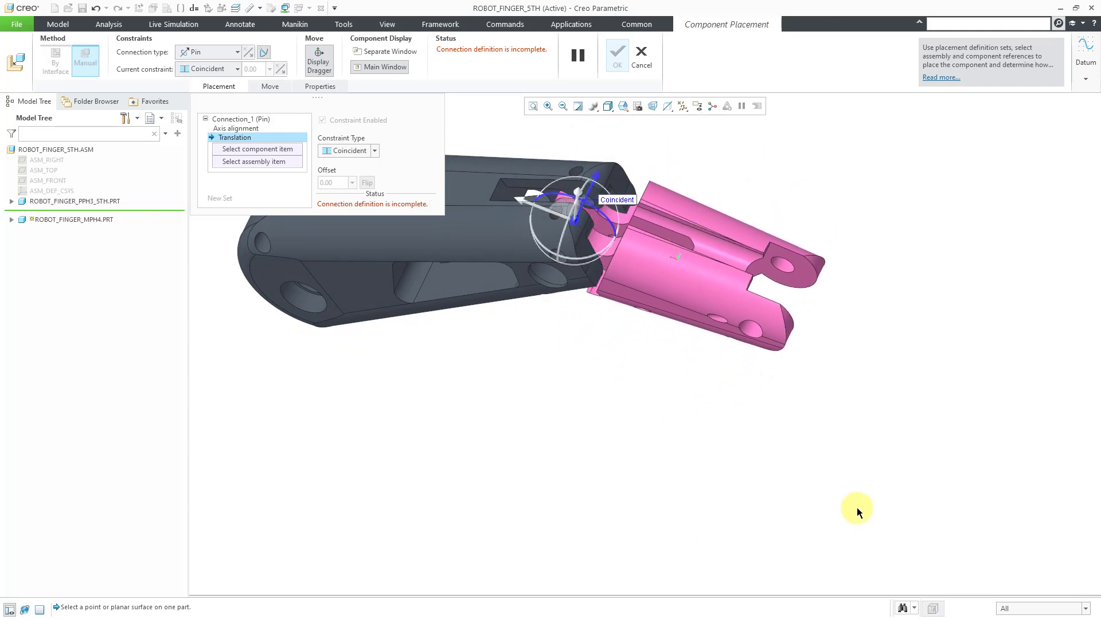
{"action": "scroll", "coordinate": [857, 509], "scroll_direction": "down", "scroll_amount": 3}
{"action": "scroll", "coordinate": [703, 308], "scroll_direction": "up", "scroll_amount": 4}
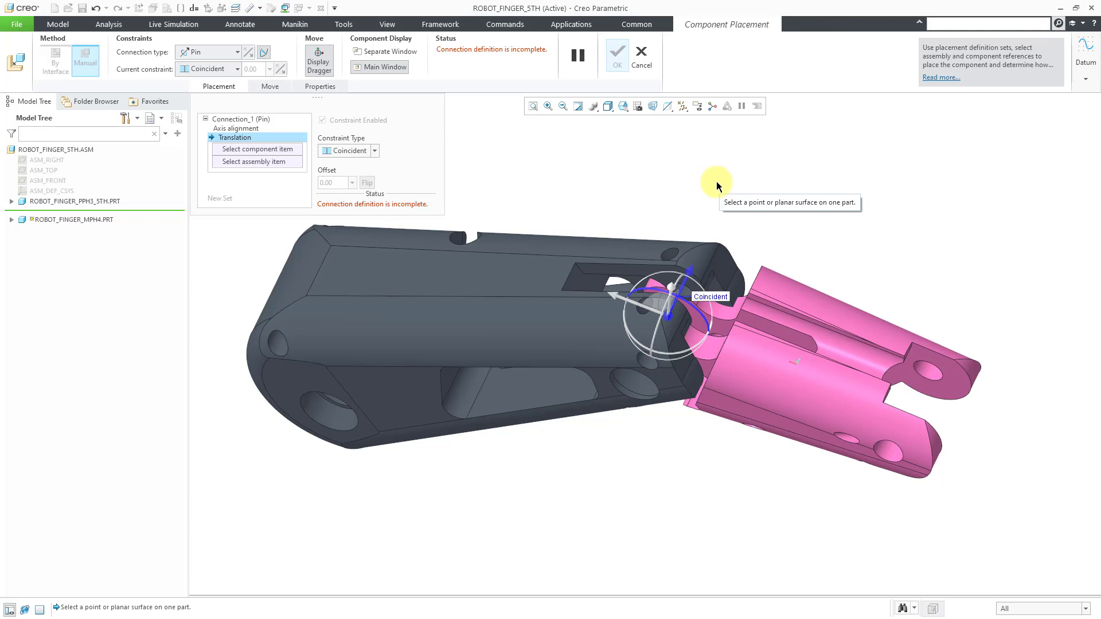
- Show the datum planes and define the pin's translation by making robot_finger_pph3_5th's plane A coincident with robot_finger_mph4's DTM3
{"action": "left_click", "coordinate": [686, 110]}
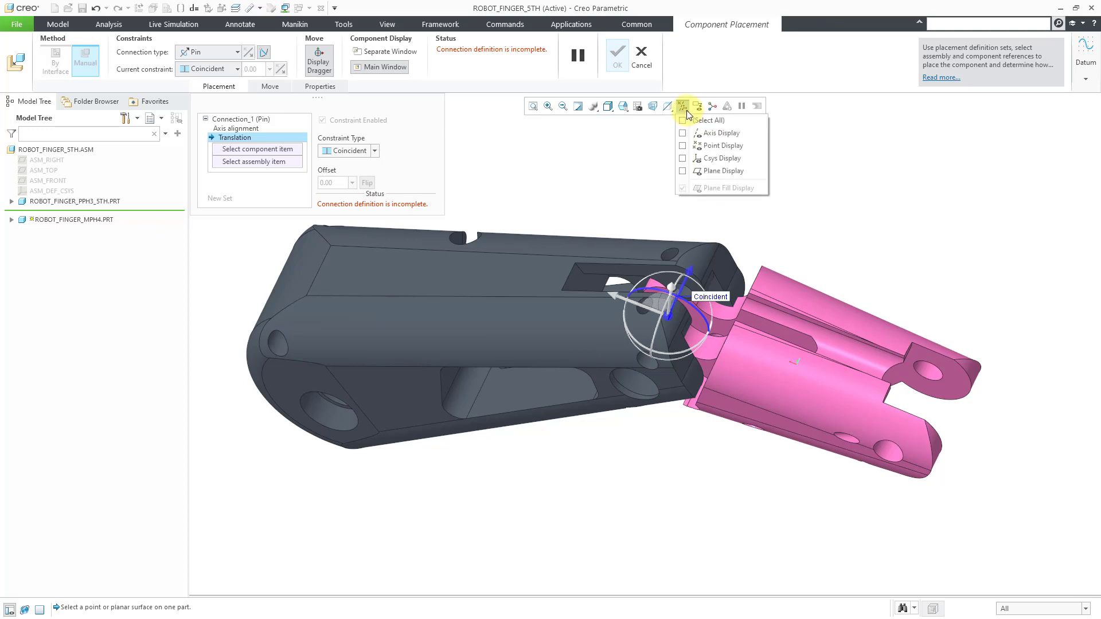
{"action": "left_click", "coordinate": [727, 171]}
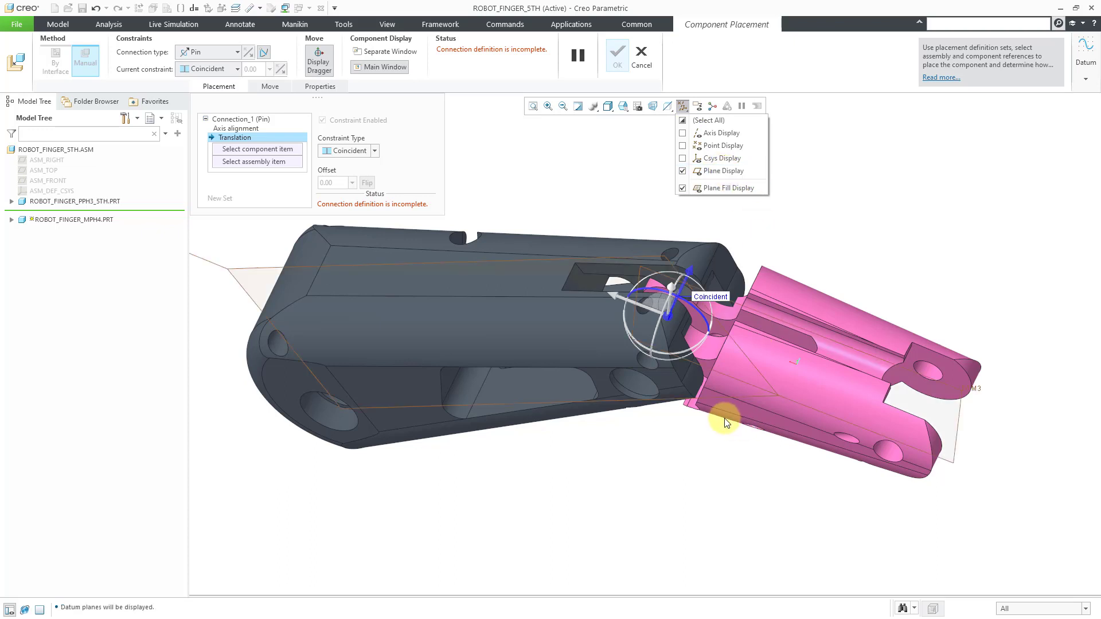
{"action": "left_click", "coordinate": [651, 439]}
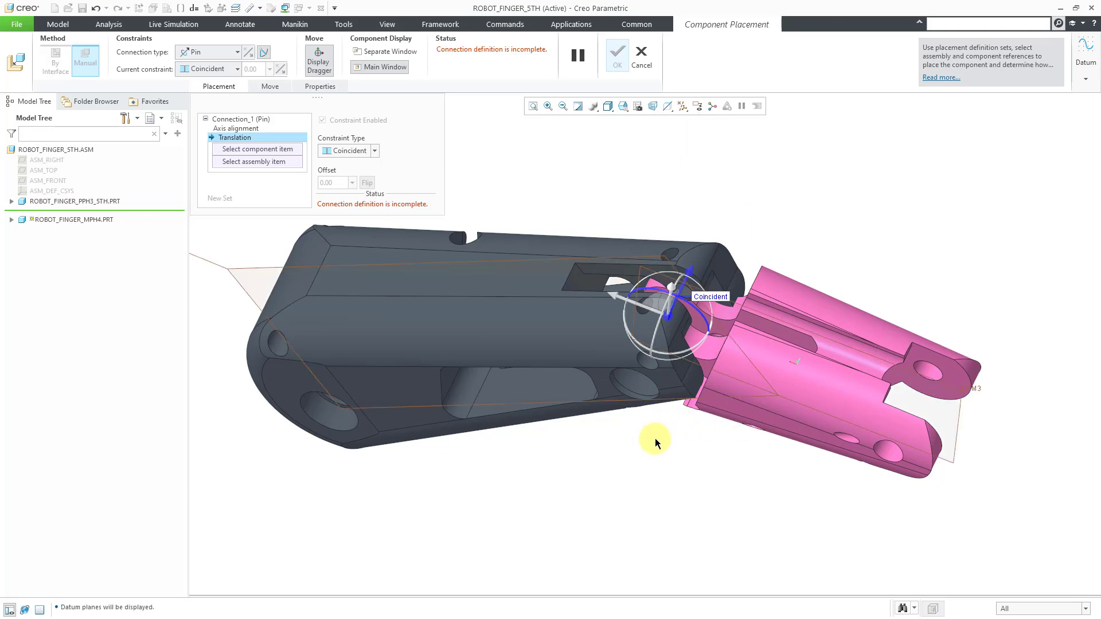
{"action": "scroll", "coordinate": [653, 438], "scroll_direction": "down", "scroll_amount": 2}
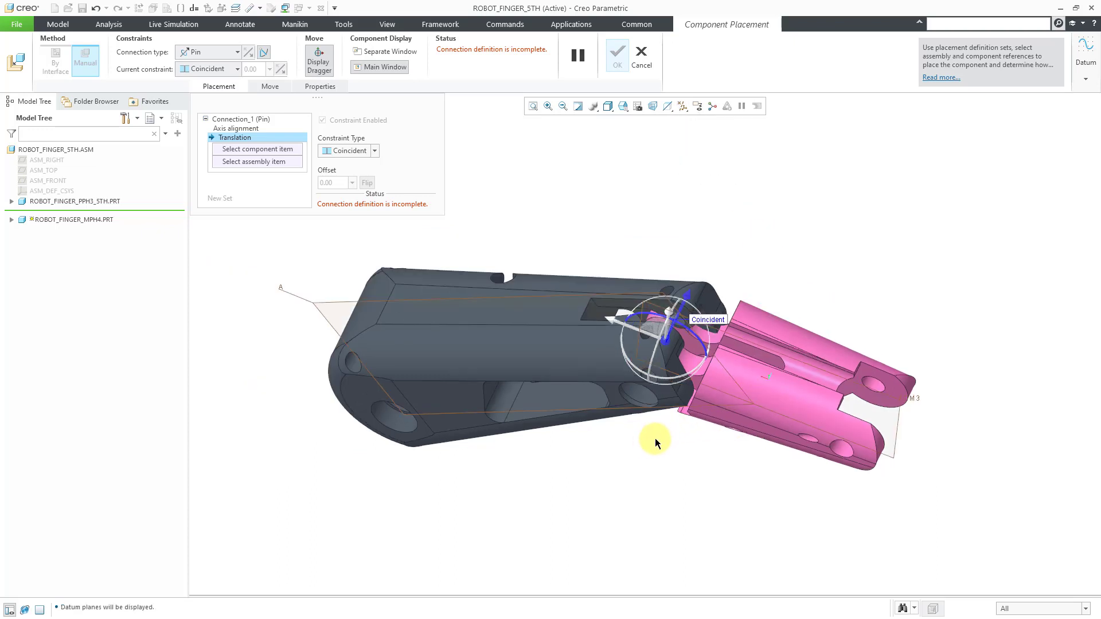
{"action": "left_click", "coordinate": [330, 304]}
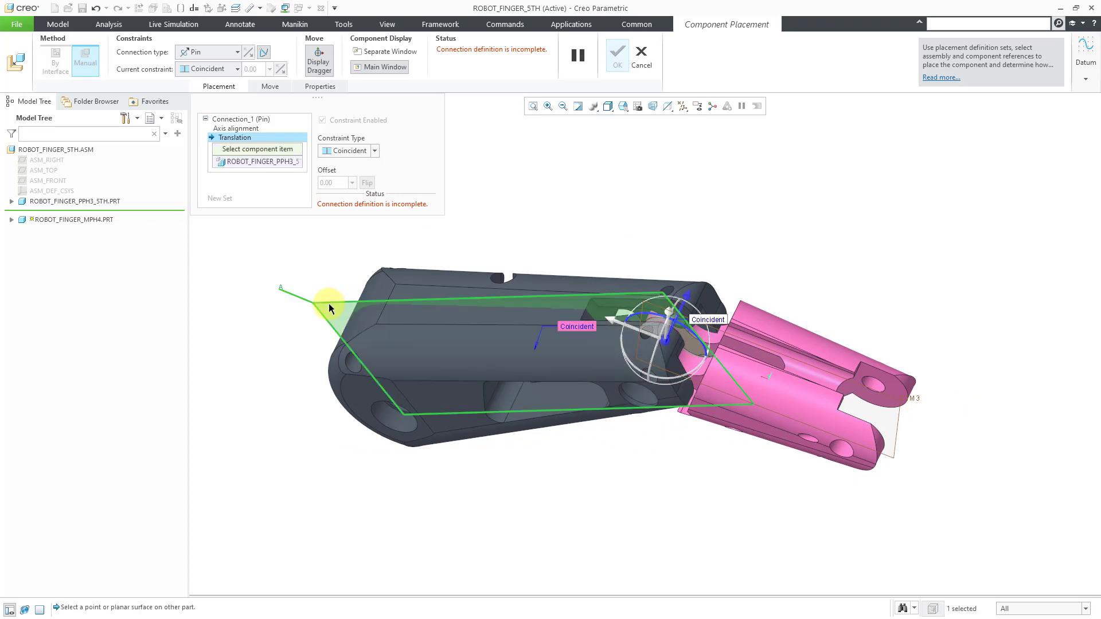
{"action": "left_click", "coordinate": [900, 425]}
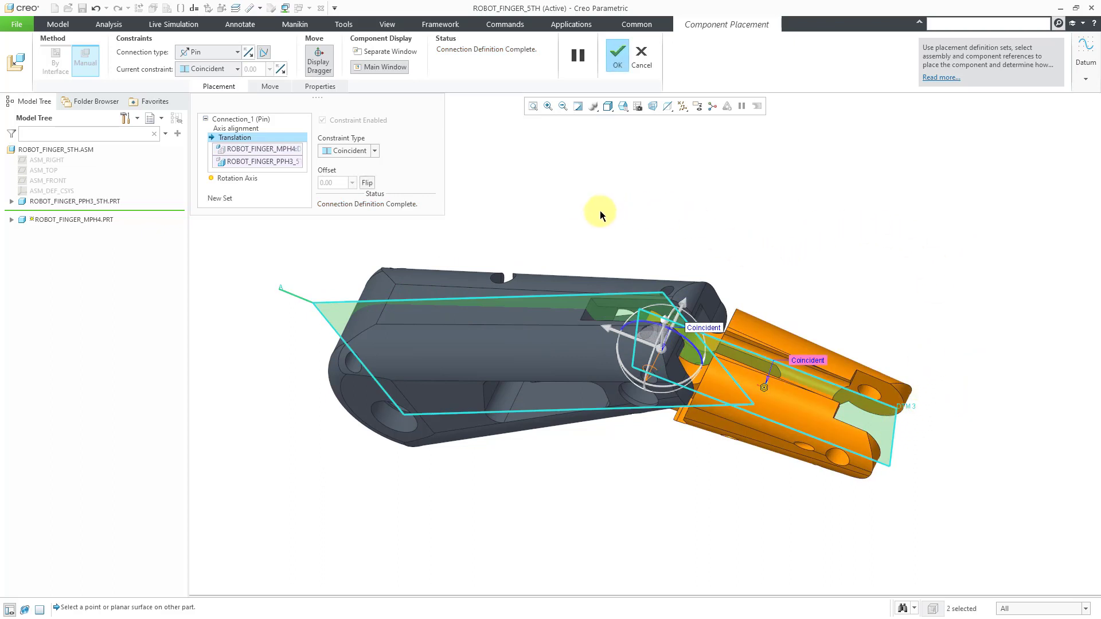
{"action": "left_click", "coordinate": [375, 150]}
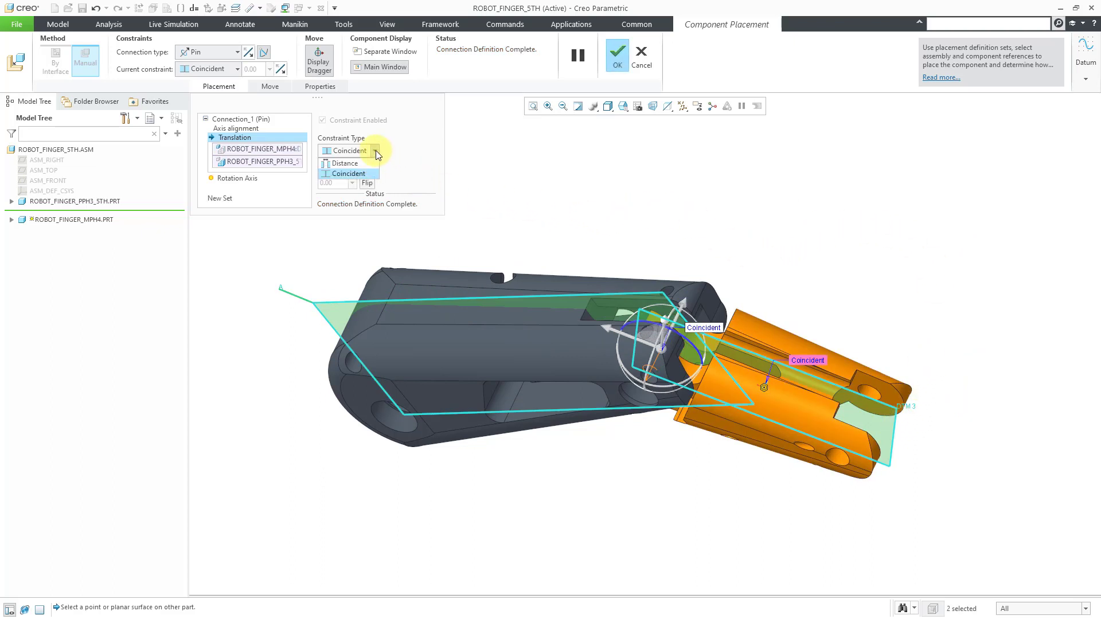
{"action": "left_click", "coordinate": [412, 143]}
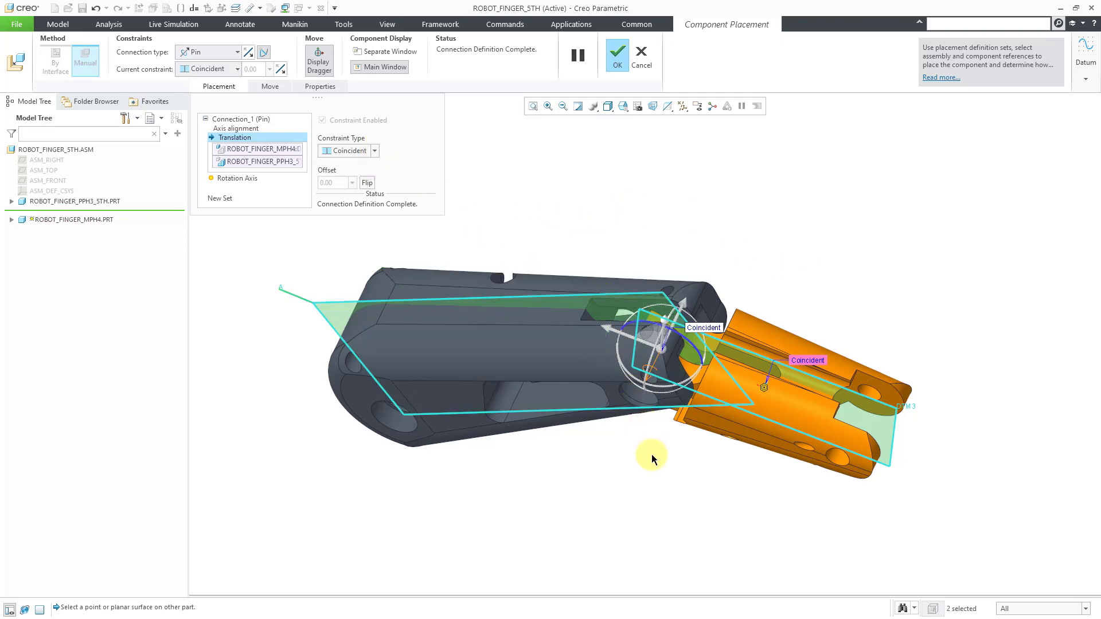
- Turn off the display of datum planes again during the pin placement
{"action": "middle_click_drag", "start_coordinate": [651, 454], "coordinate": [634, 248]}
{"action": "scroll", "coordinate": [655, 403], "scroll_direction": "up", "scroll_amount": 4}
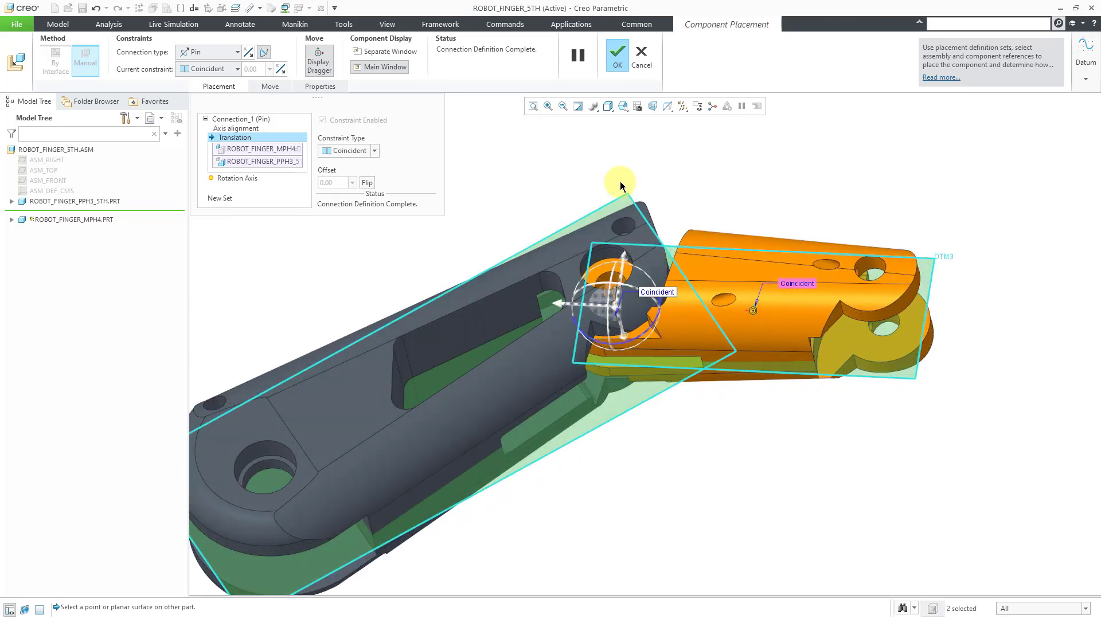
{"action": "left_click", "coordinate": [684, 108]}
{"action": "left_click", "coordinate": [710, 172]}
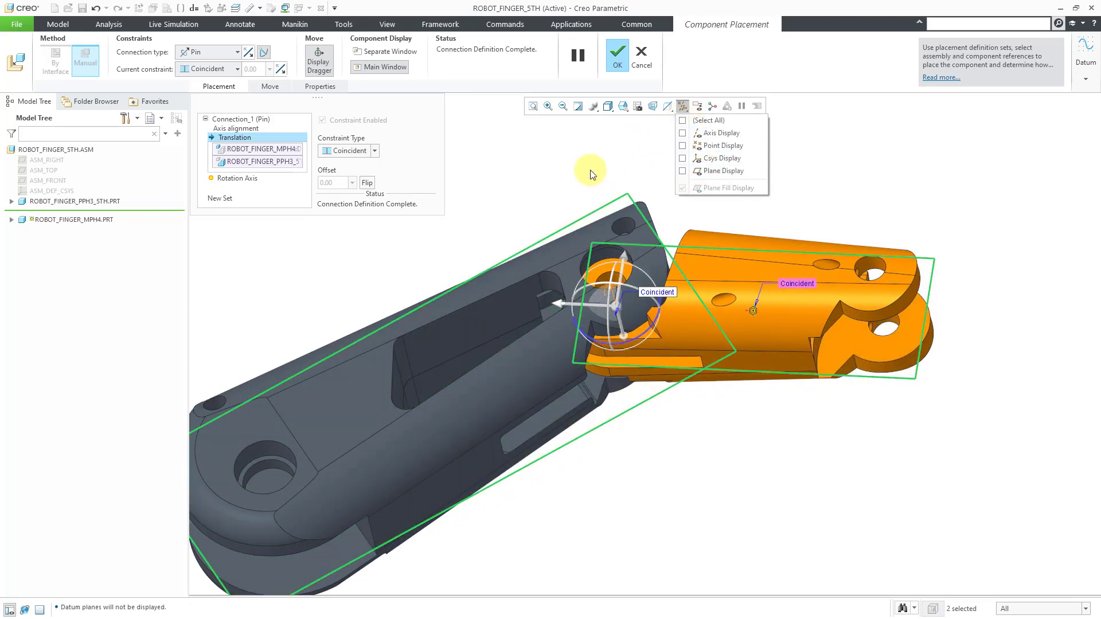
- Define the pin's rotation axis zero references with the flat slotted faces on the undersides of robot_finger_pph3_5th and robot_finger_mph4
{"action": "left_click", "coordinate": [229, 179]}
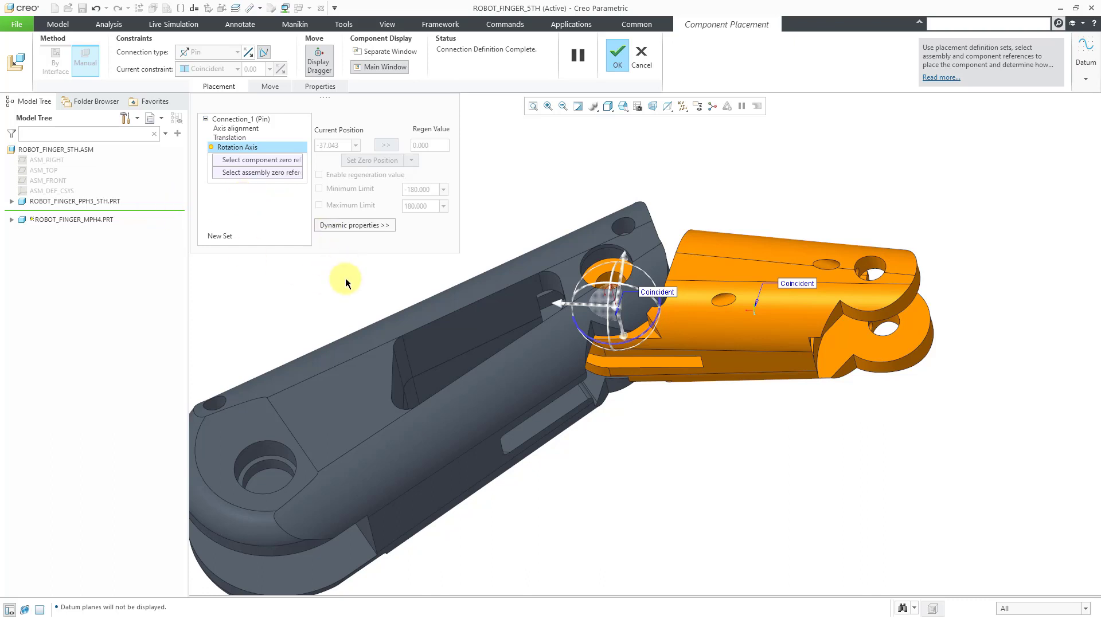
{"action": "left_click", "coordinate": [436, 494]}
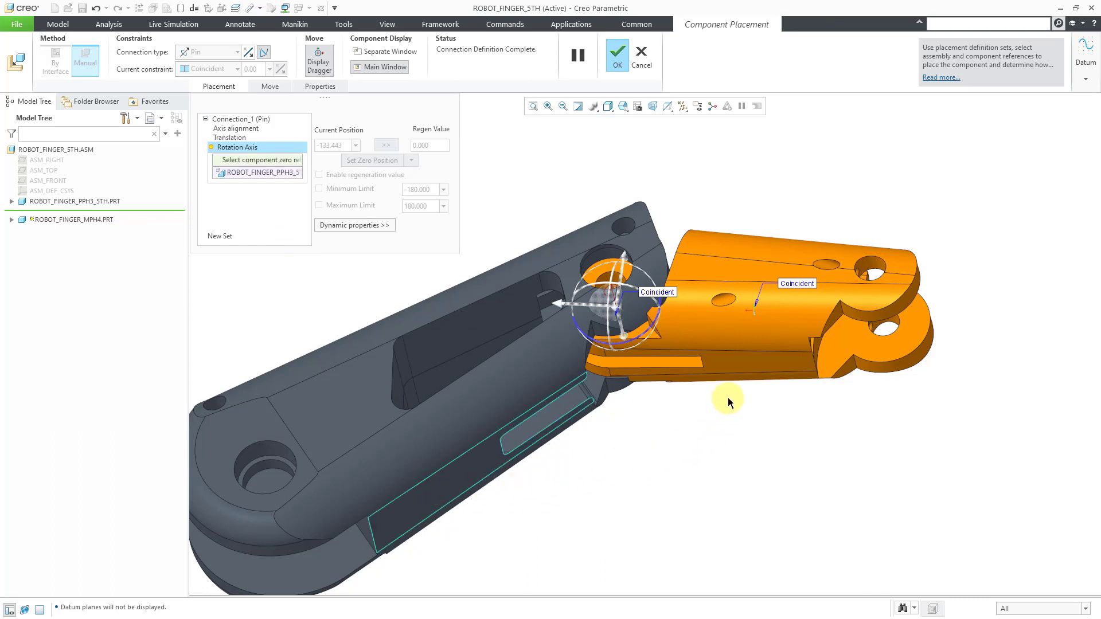
{"action": "left_click", "coordinate": [791, 359]}
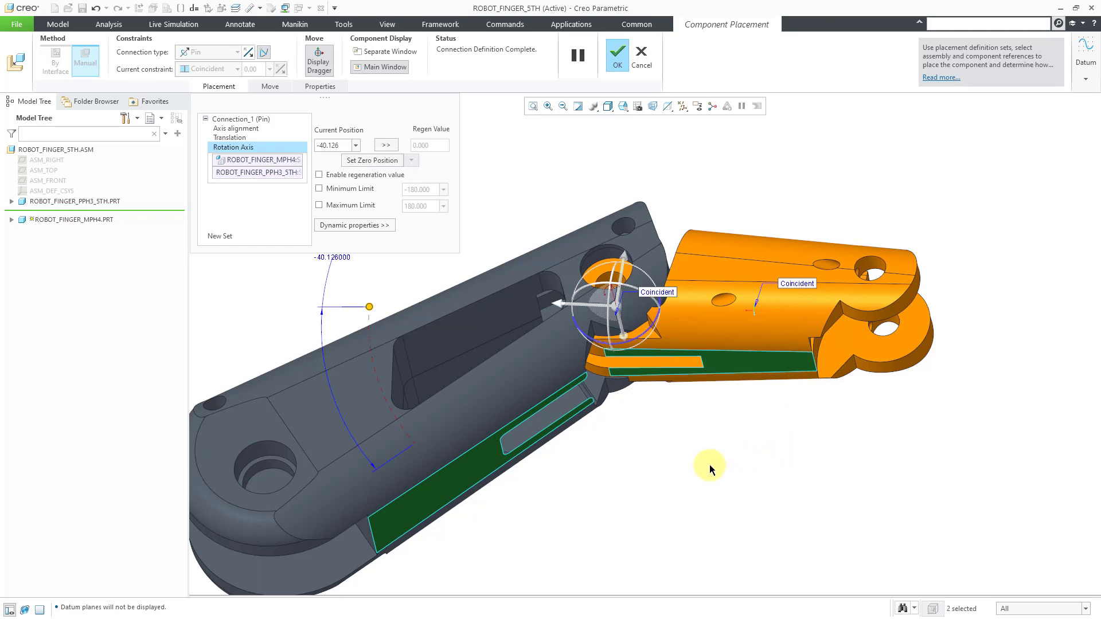
{"action": "scroll", "coordinate": [701, 445], "scroll_direction": "down", "scroll_amount": 2}
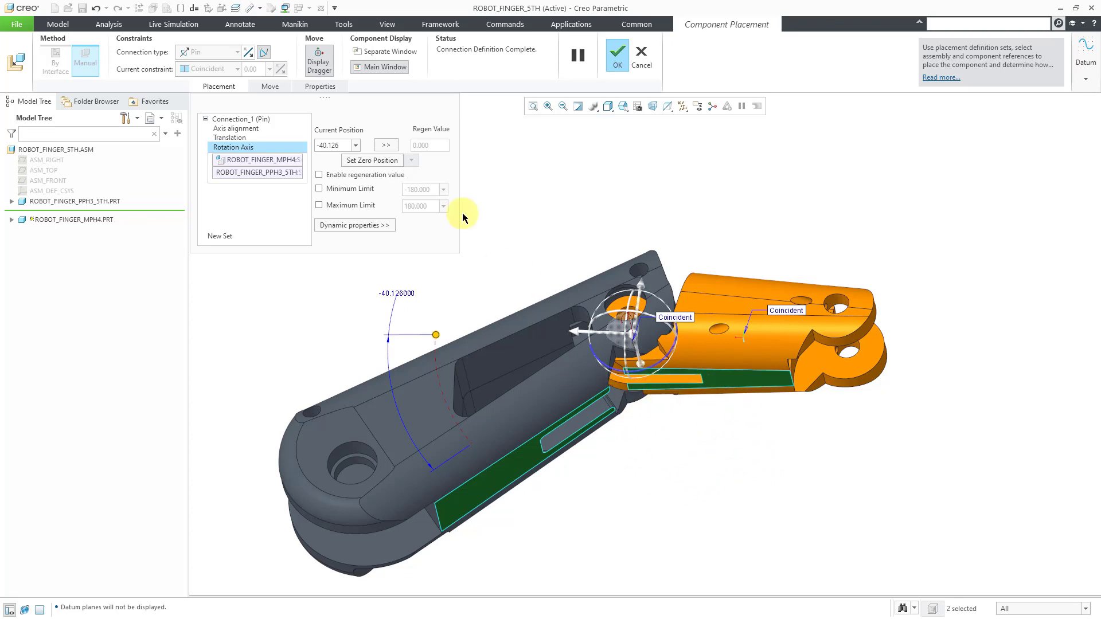
- Set the current position of robot_finger_mph4's pin rotation axis to -45 degrees
{"action": "double_click", "coordinate": [336, 144]}
{"action": "type", "text": "-"}
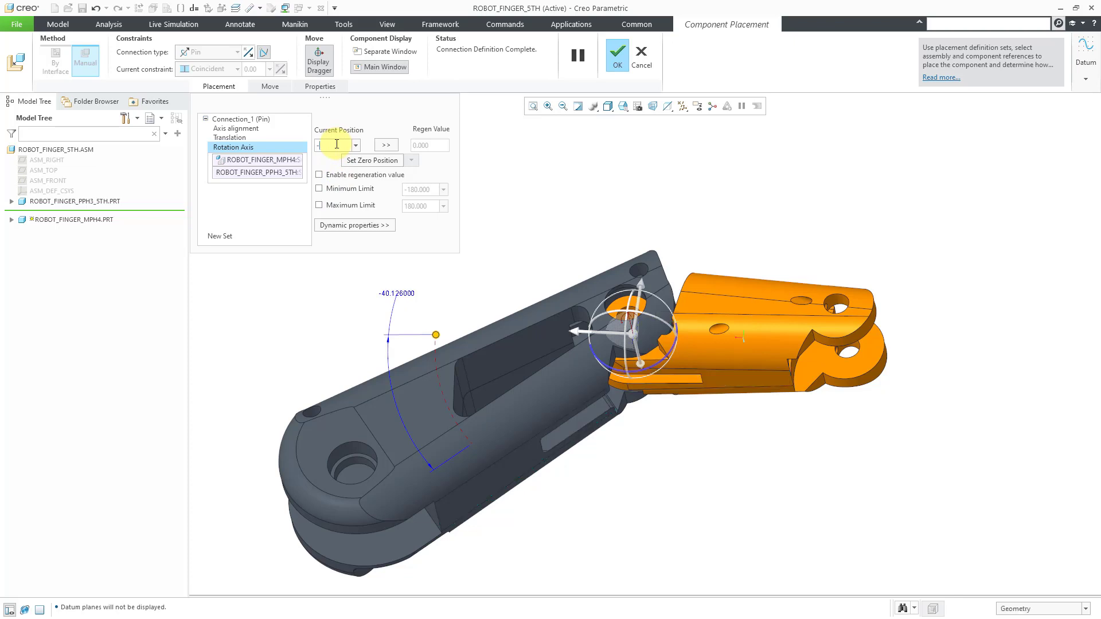
{"action": "type", "text": "45"}
{"action": "key", "text": "Return"}
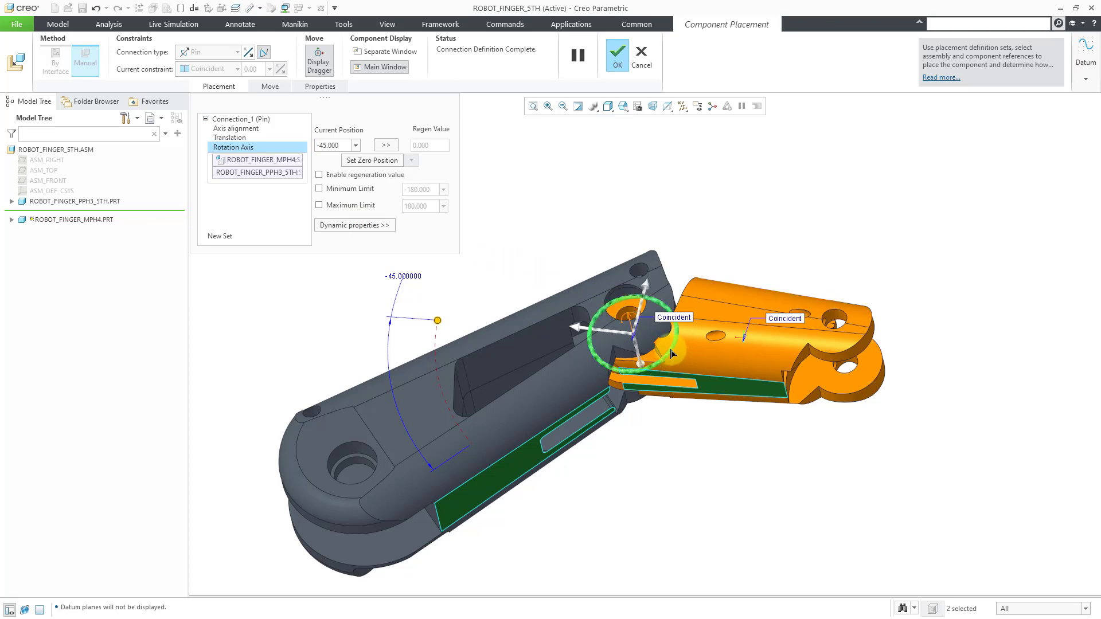
- Swing robot_finger_mph4 about its pin axis to test the rotation relative to the zero references
{"action": "left_click_drag", "start_coordinate": [673, 353], "coordinate": [657, 374]}
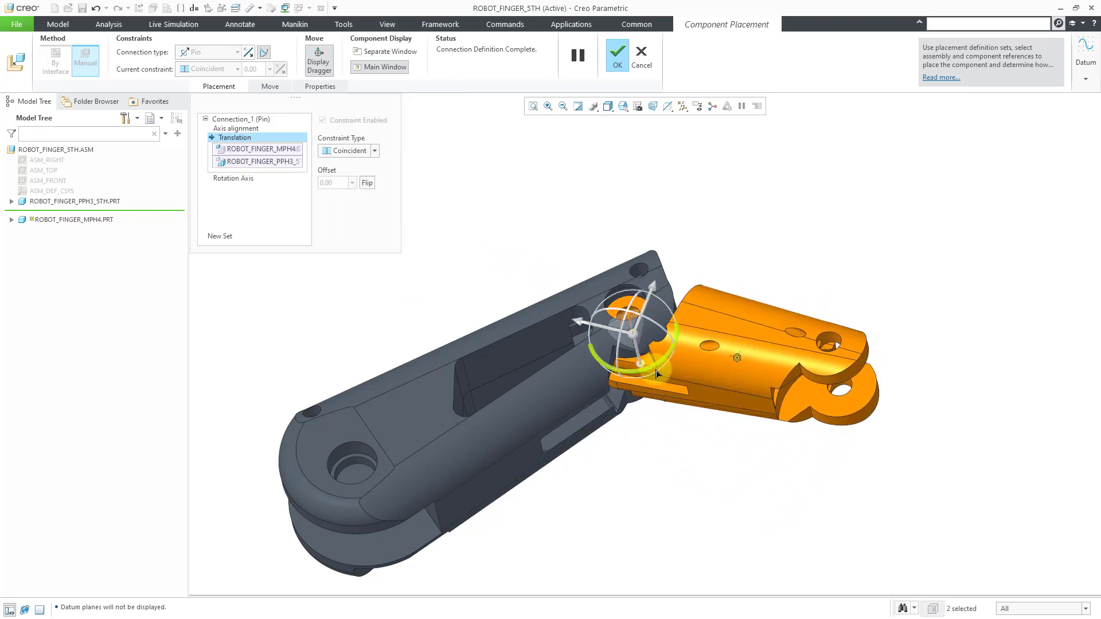
{"action": "left_click", "coordinate": [250, 178]}
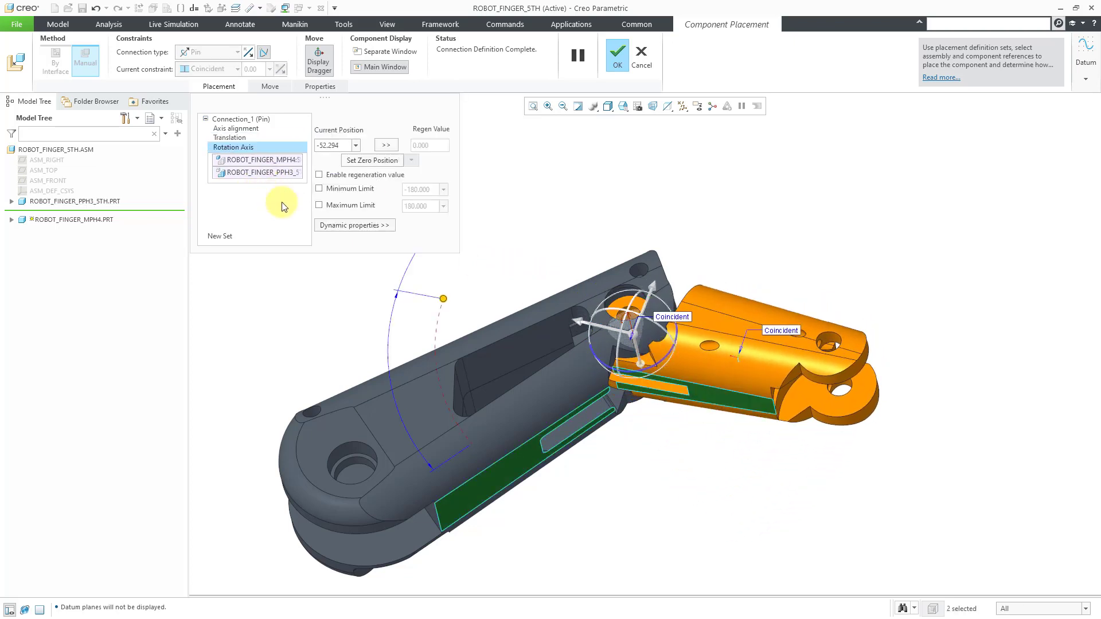
{"action": "left_click_drag", "start_coordinate": [444, 300], "coordinate": [550, 336]}
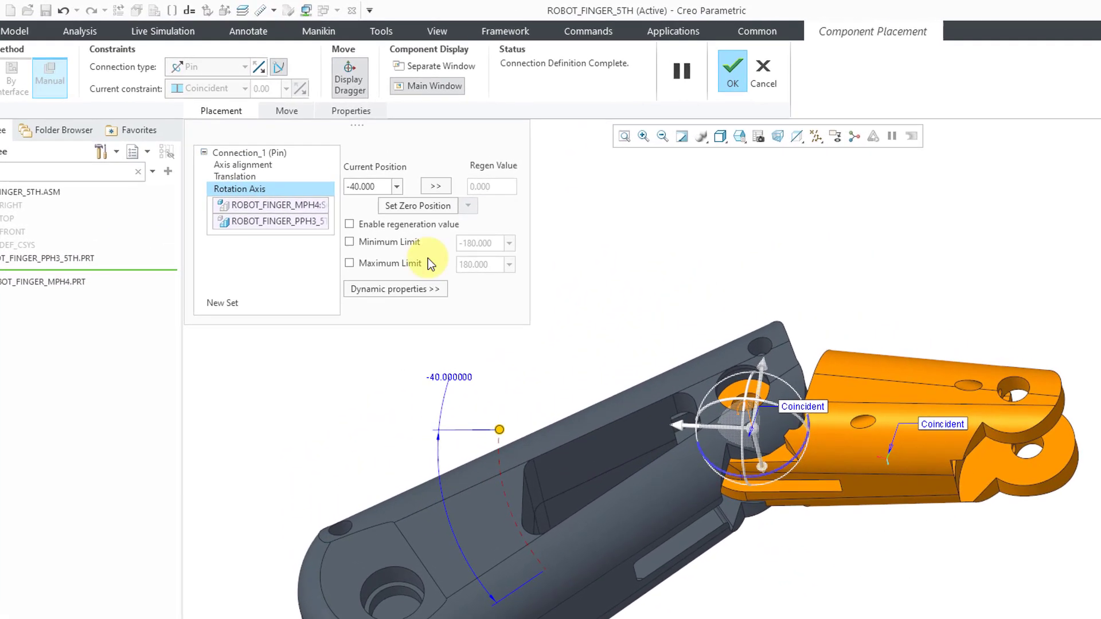
- Limit robot_finger_mph4's pin rotation to a maximum of 0 and a minimum of -90 degrees
{"action": "left_click", "coordinate": [349, 263]}
{"action": "left_click", "coordinate": [492, 264]}
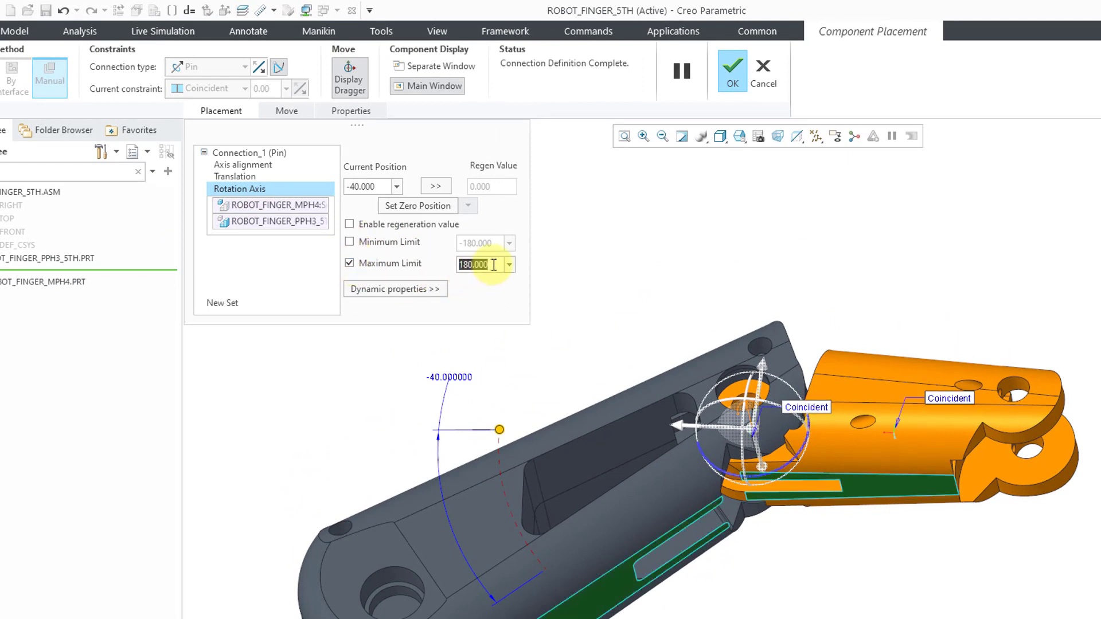
{"action": "type", "text": "0.000"}
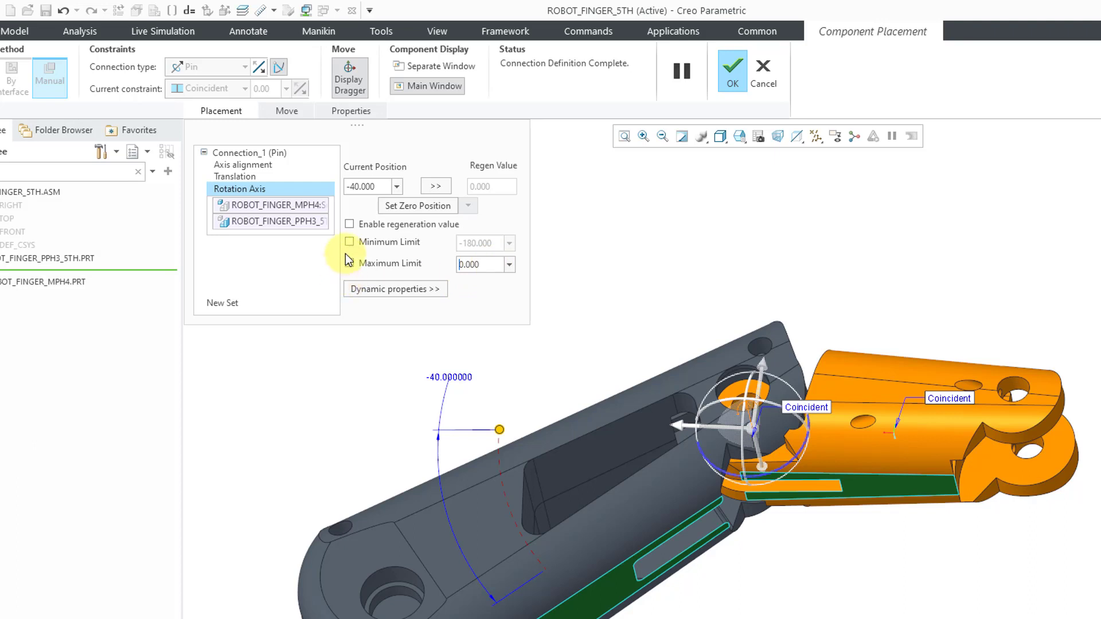
{"action": "left_click", "coordinate": [349, 242]}
{"action": "left_click", "coordinate": [498, 243]}
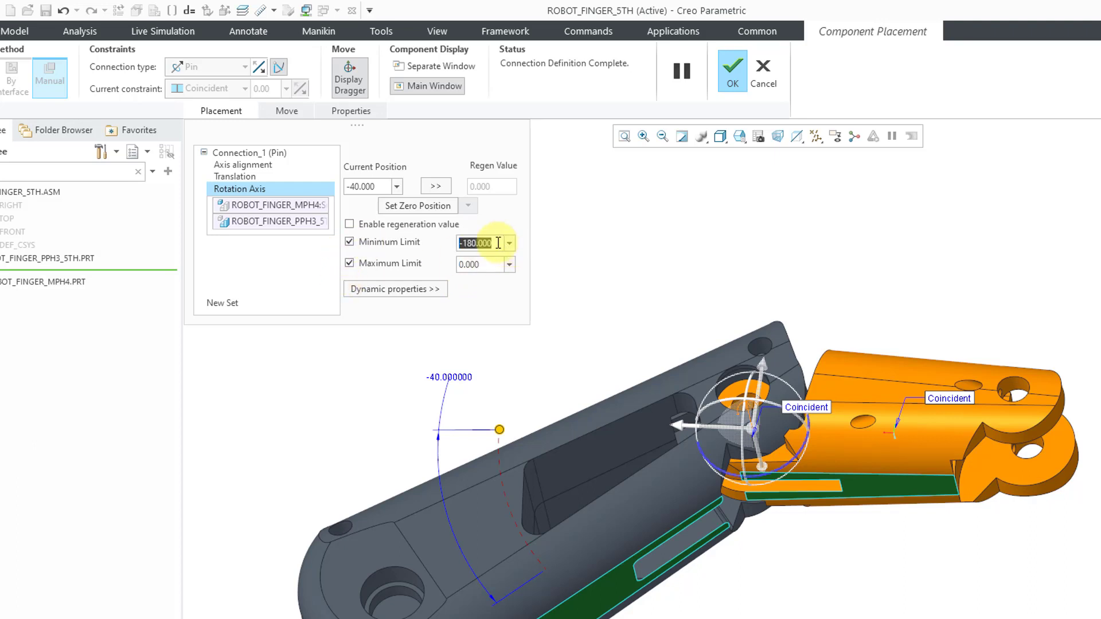
{"action": "type", "text": "-90"}
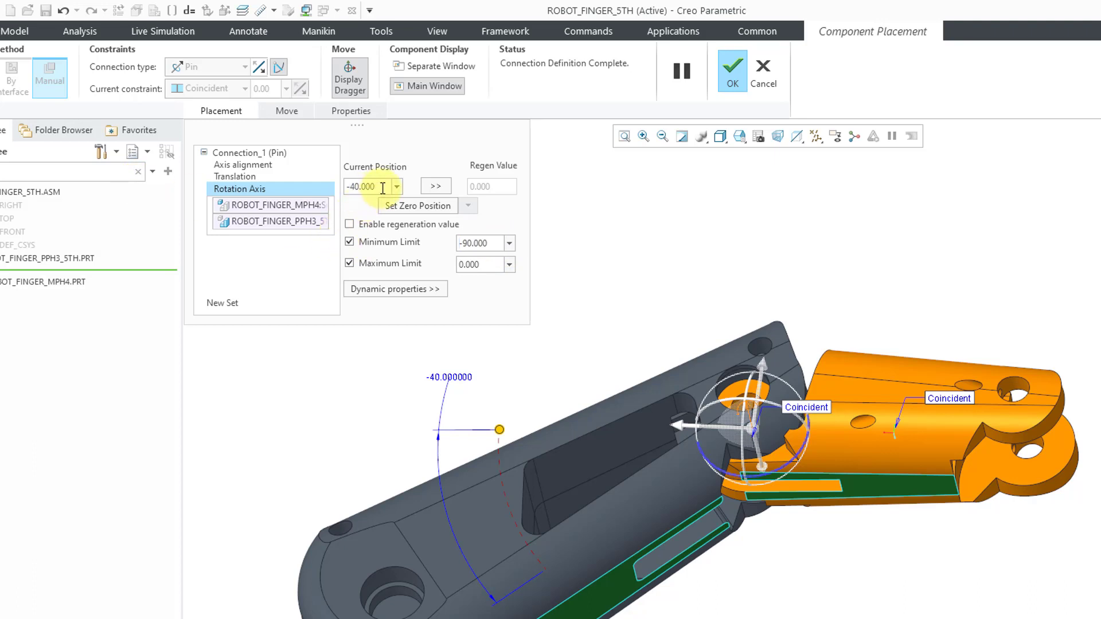
- Set the pin's current position to -45, copy it to the regeneration value, and accept robot_finger_mph4's placement
{"action": "left_click_drag", "start_coordinate": [381, 187], "coordinate": [331, 187]}
{"action": "type", "text": "-45"}
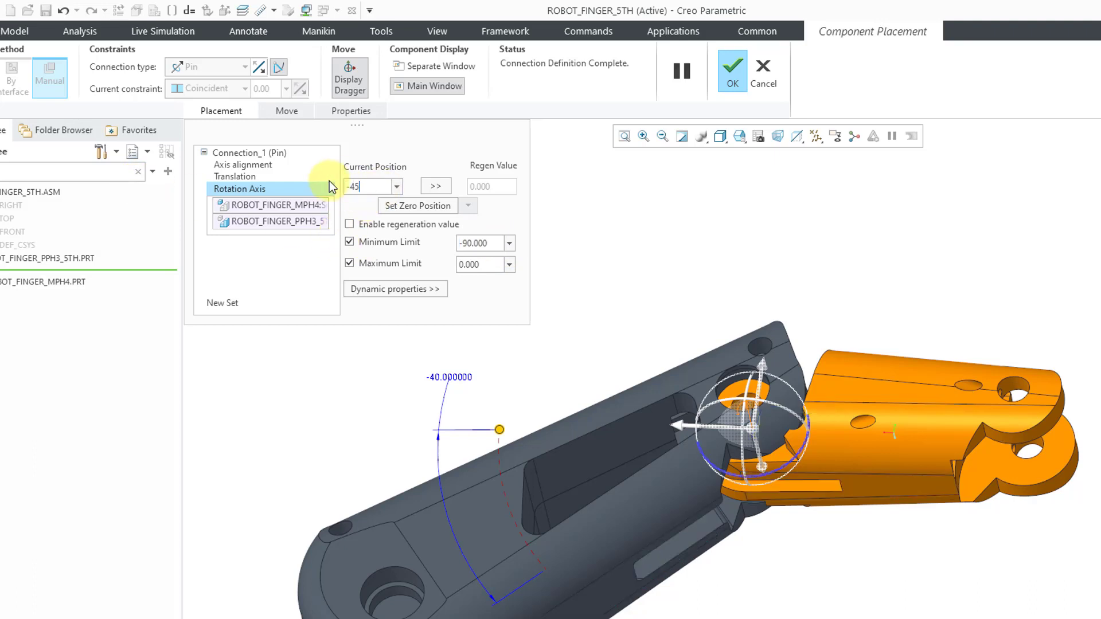
{"action": "key", "text": "Return"}
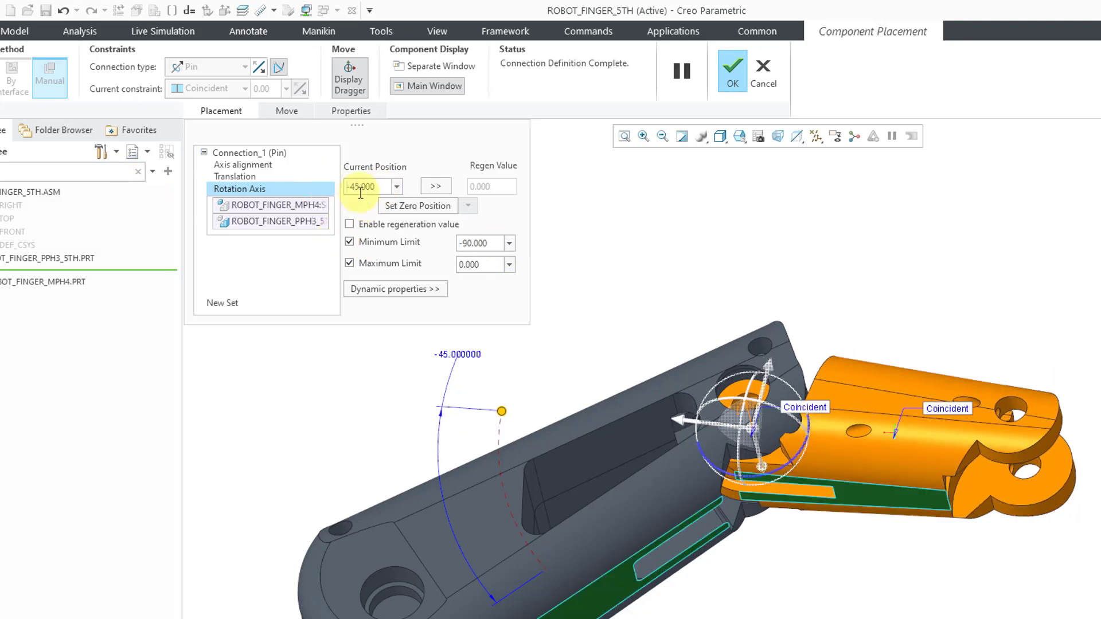
{"action": "left_click", "coordinate": [436, 188]}
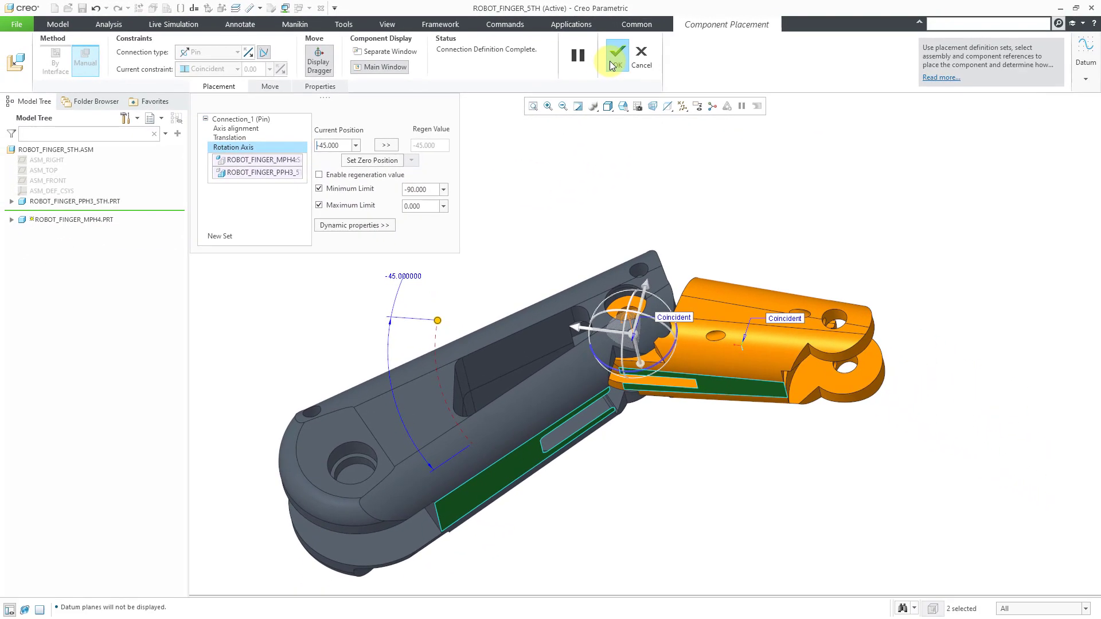
{"action": "left_click", "coordinate": [615, 64]}
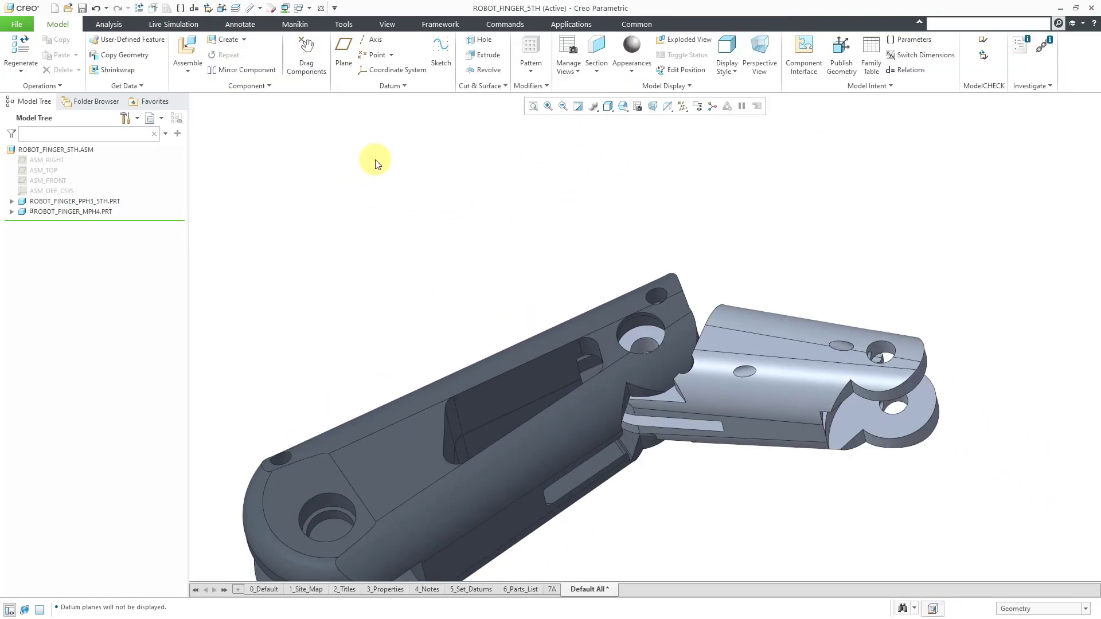
- Assemble robot_finger_bph3.prt into the robot finger assembly
{"action": "scroll", "coordinate": [437, 209], "scroll_direction": "down", "scroll_amount": 4}
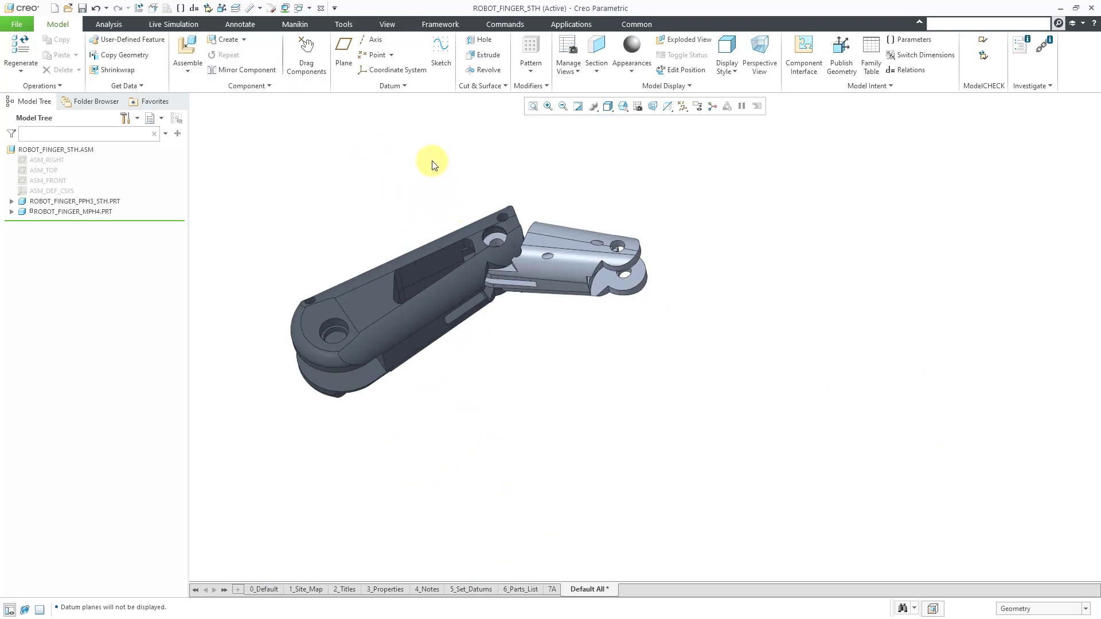
{"action": "left_click", "coordinate": [192, 41]}
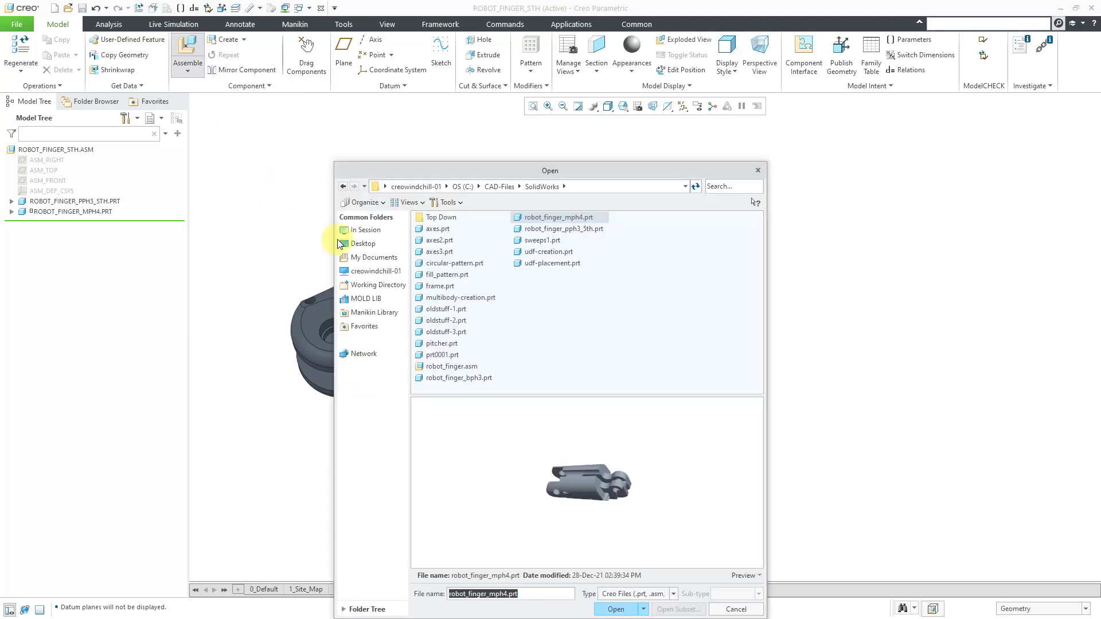
{"action": "double_click", "coordinate": [467, 377]}
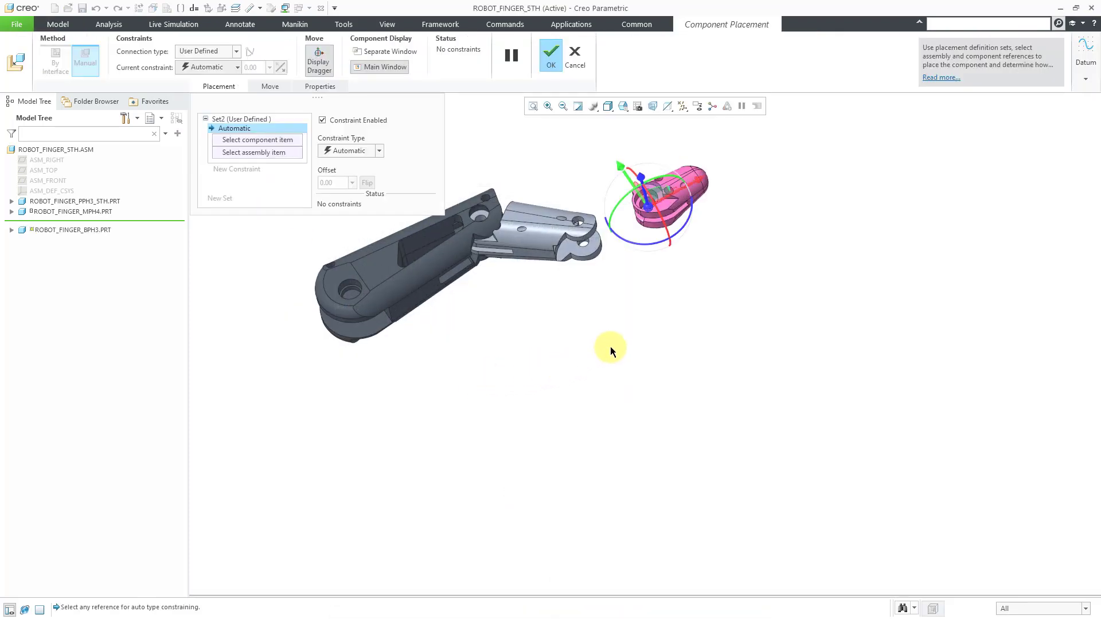
- Reorient robot_finger_bph3 with its lugs facing robot_finger_mph4 and move it near the free fork end
{"action": "scroll", "coordinate": [572, 161], "scroll_direction": "up", "scroll_amount": 5}
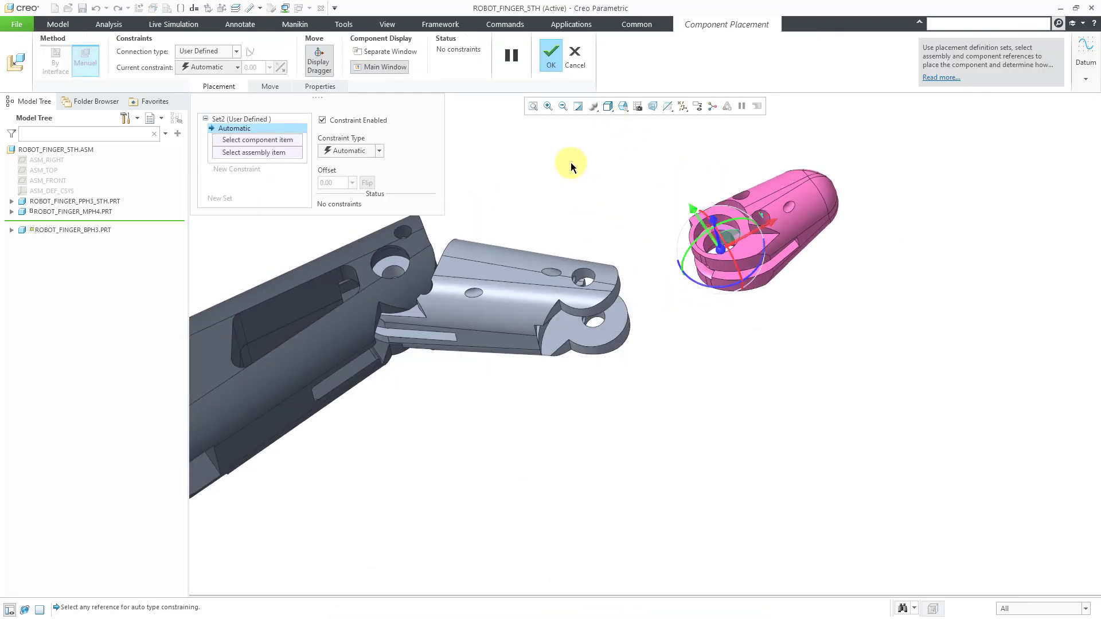
{"action": "middle_click_drag", "start_coordinate": [731, 192], "coordinate": [732, 277]}
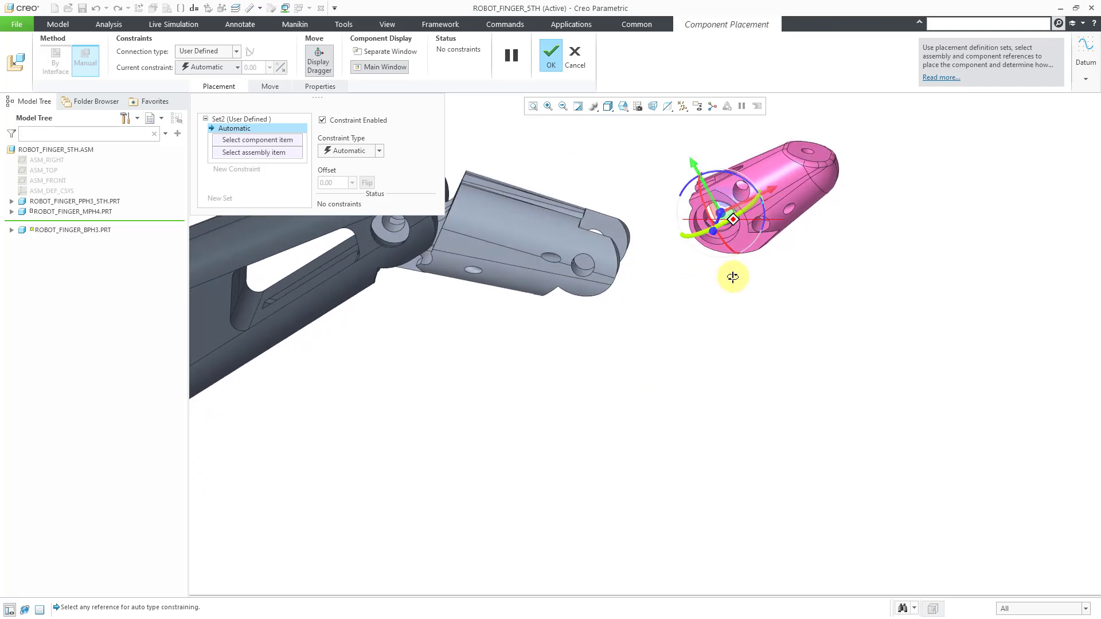
{"action": "left_click_drag", "start_coordinate": [704, 196], "coordinate": [762, 277]}
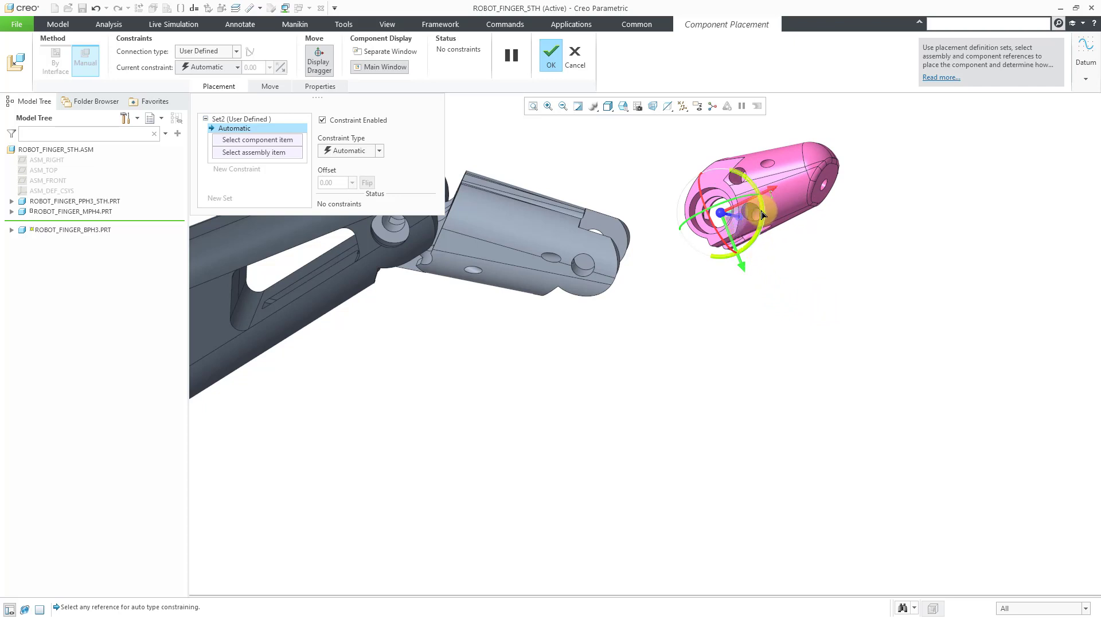
{"action": "left_click_drag", "start_coordinate": [761, 214], "coordinate": [665, 316]}
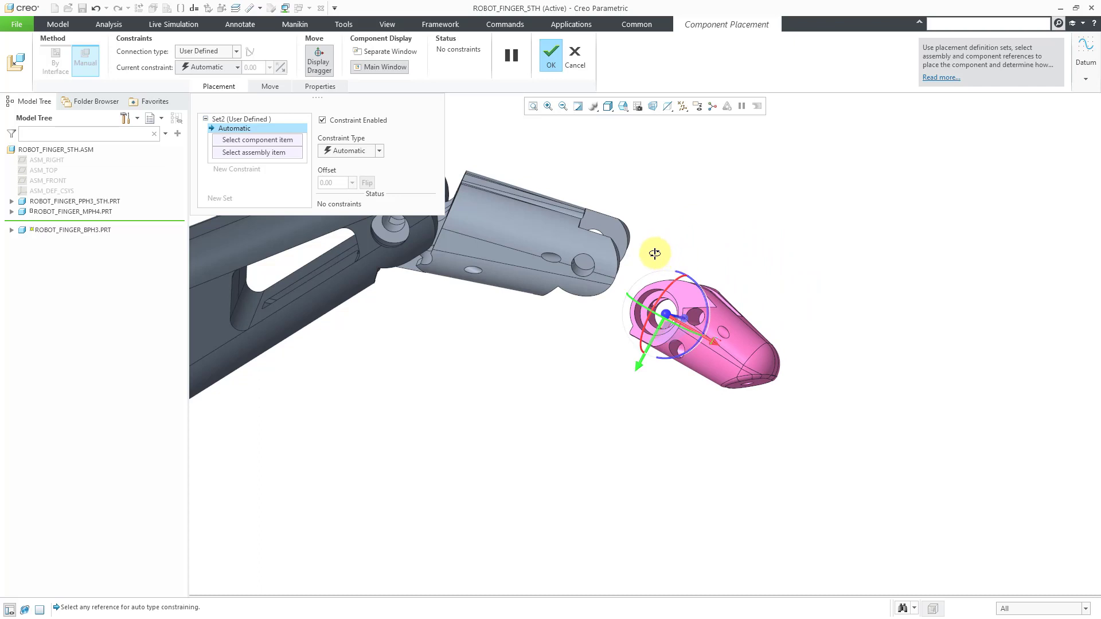
{"action": "middle_click_drag", "start_coordinate": [655, 253], "coordinate": [644, 245]}
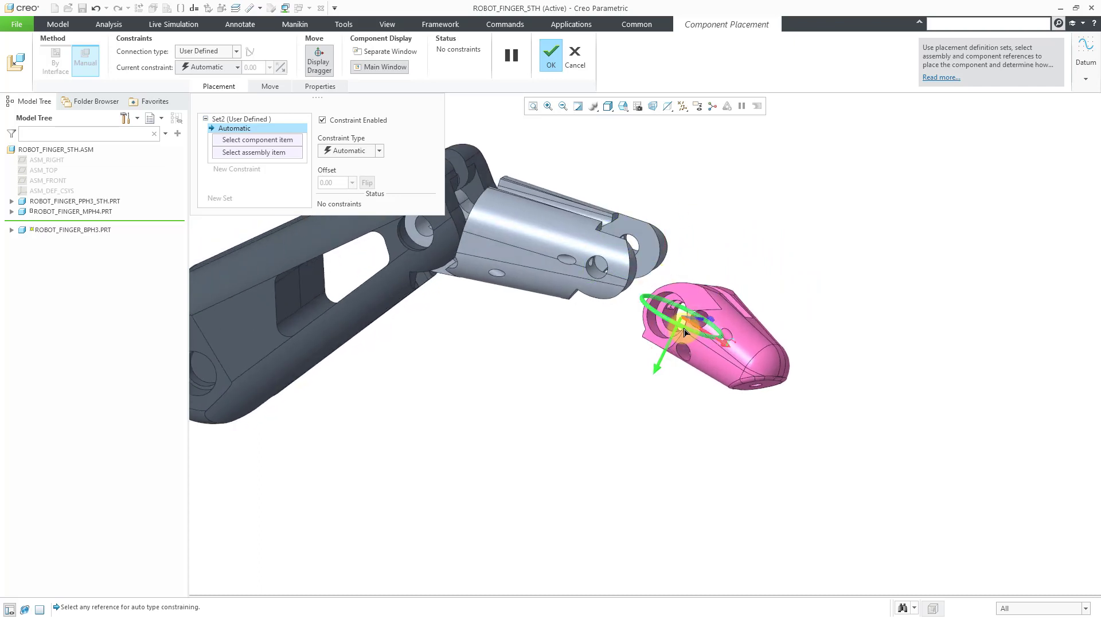
{"action": "left_click_drag", "start_coordinate": [685, 333], "coordinate": [660, 312]}
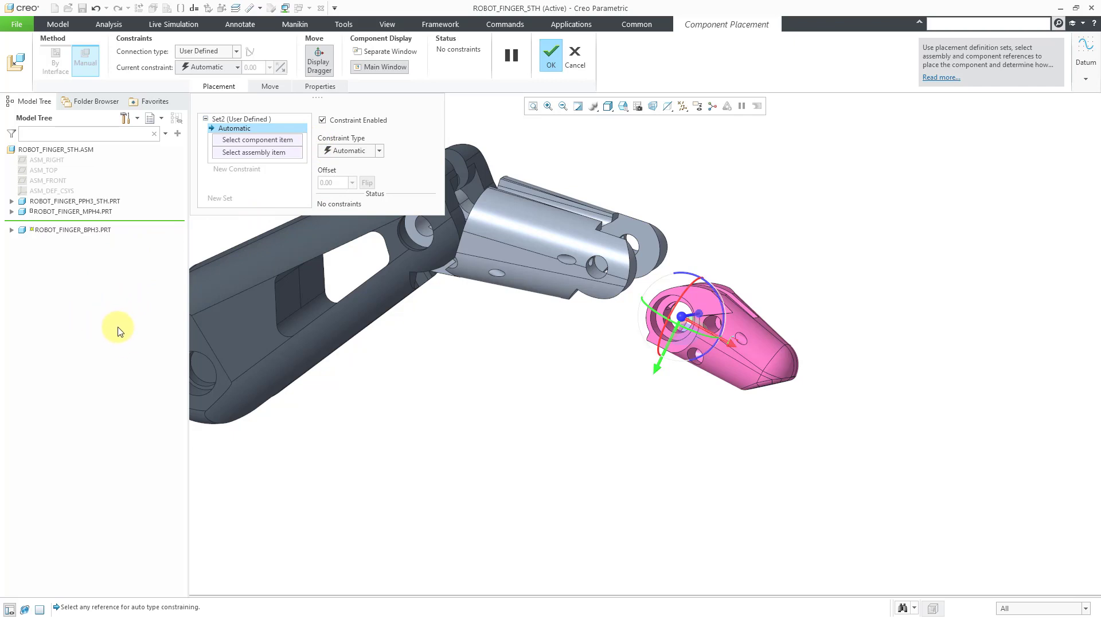
- Use a Pin connection and align robot_finger_bph3's lug bore with the hole in robot_finger_mph4's free fork end
{"action": "left_click", "coordinate": [237, 51]}
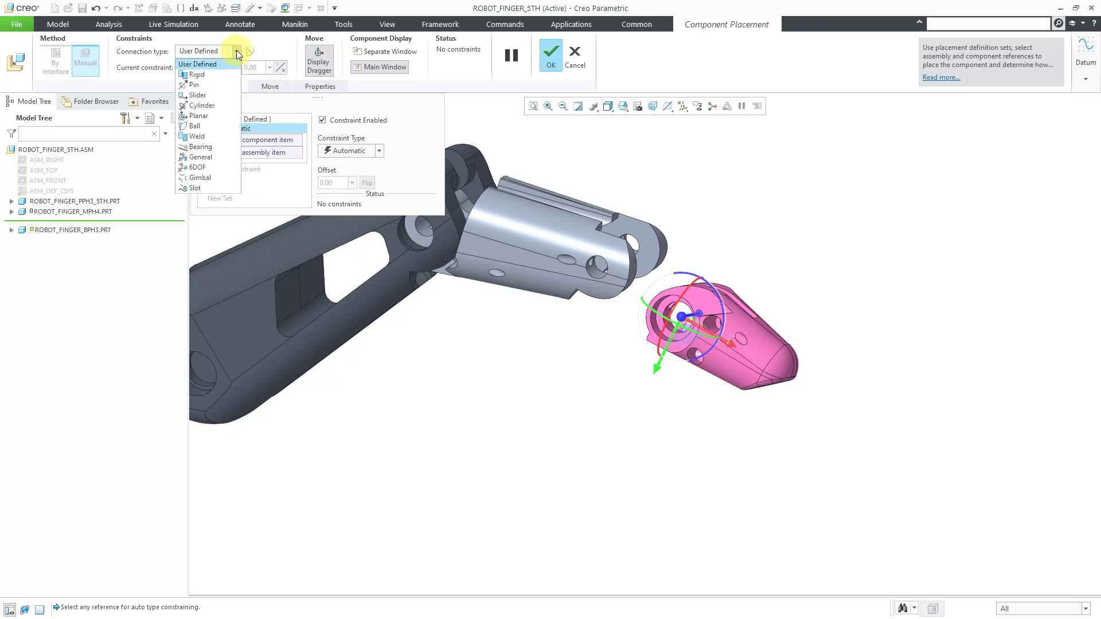
{"action": "left_click", "coordinate": [218, 85]}
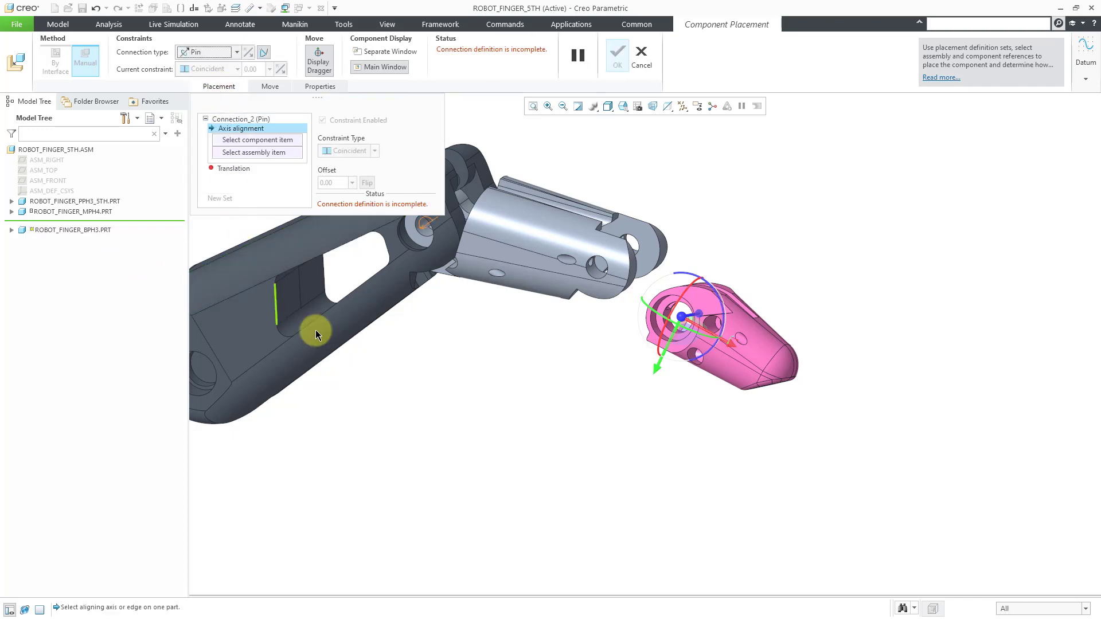
{"action": "left_click", "coordinate": [596, 272]}
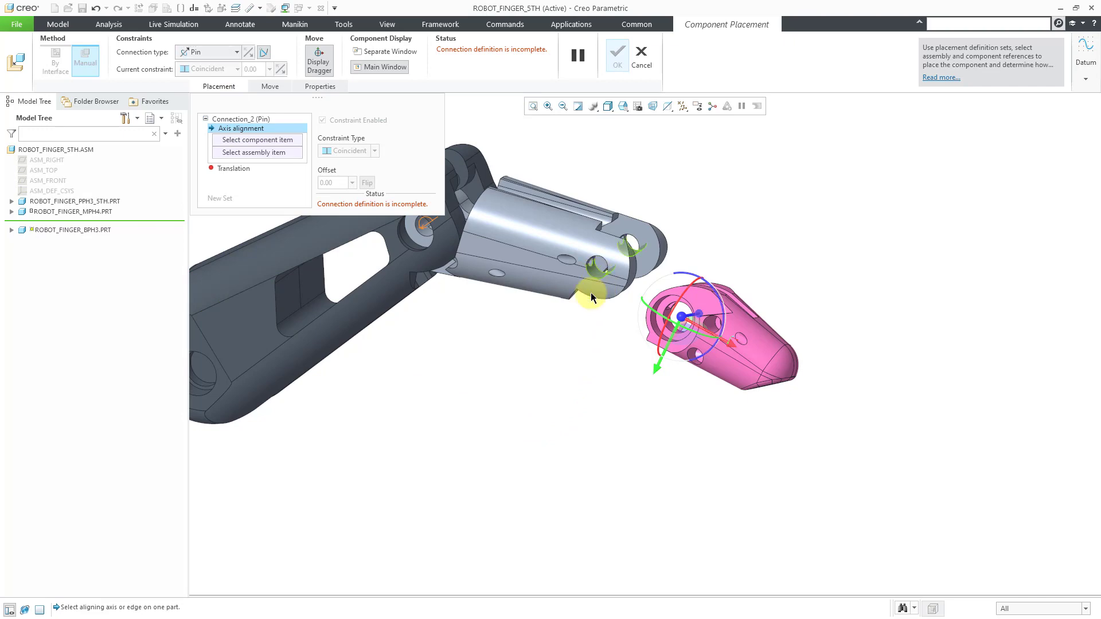
{"action": "scroll", "coordinate": [648, 351], "scroll_direction": "down", "scroll_amount": 5}
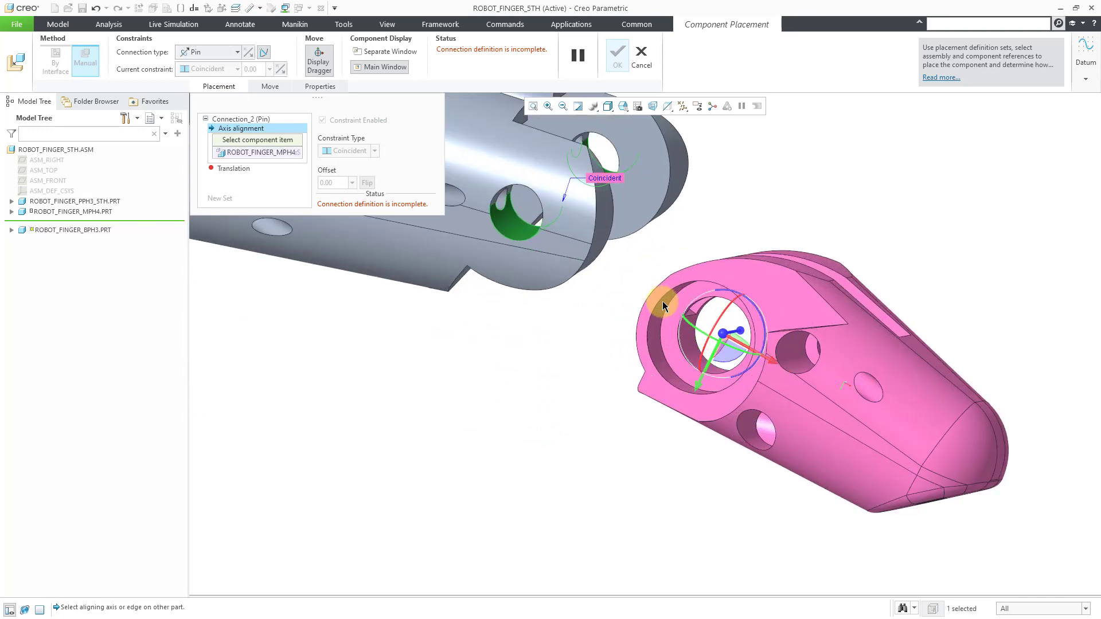
{"action": "left_click", "coordinate": [693, 348]}
- Slide robot_finger_bph3 clear along the pin axis and define the translation by making its lug face coincident with robot_finger_mph4's inner fork face
{"action": "scroll", "coordinate": [768, 347], "scroll_direction": "up", "scroll_amount": 5}
{"action": "middle_click_drag", "start_coordinate": [802, 352], "coordinate": [693, 339]}
{"action": "left_click_drag", "start_coordinate": [767, 238], "coordinate": [689, 295]}
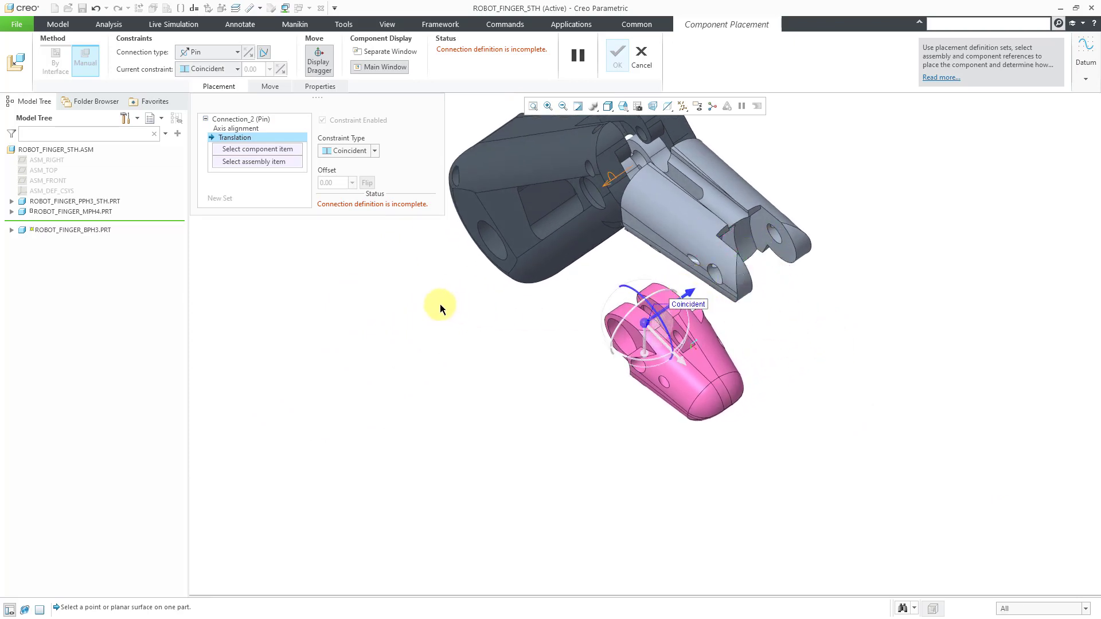
{"action": "left_click", "coordinate": [785, 256]}
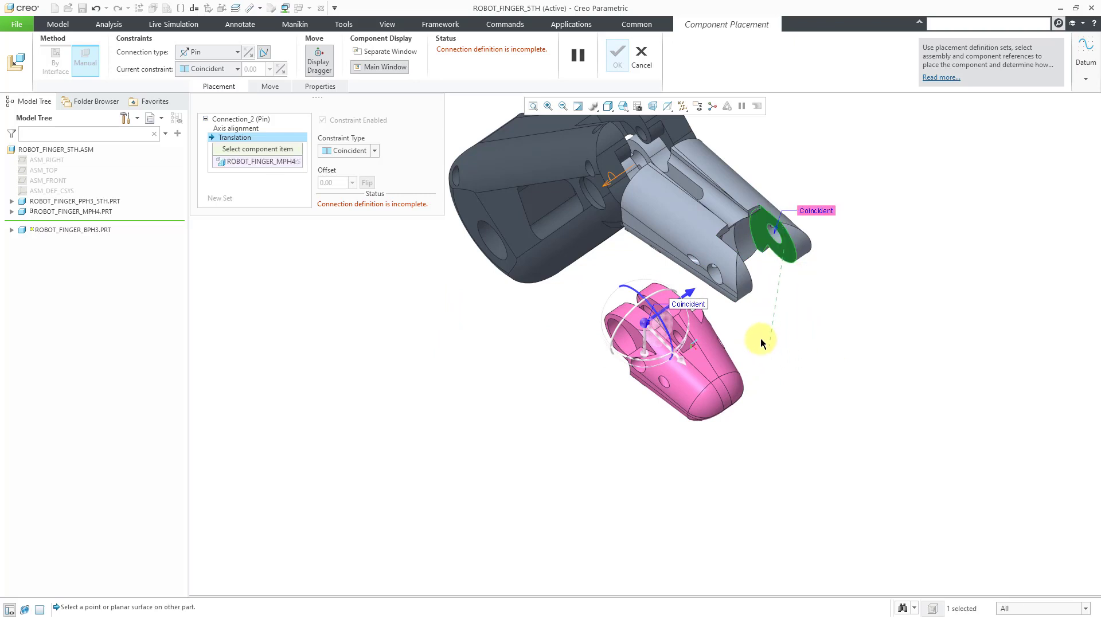
{"action": "middle_click_drag", "start_coordinate": [760, 338], "coordinate": [706, 349]}
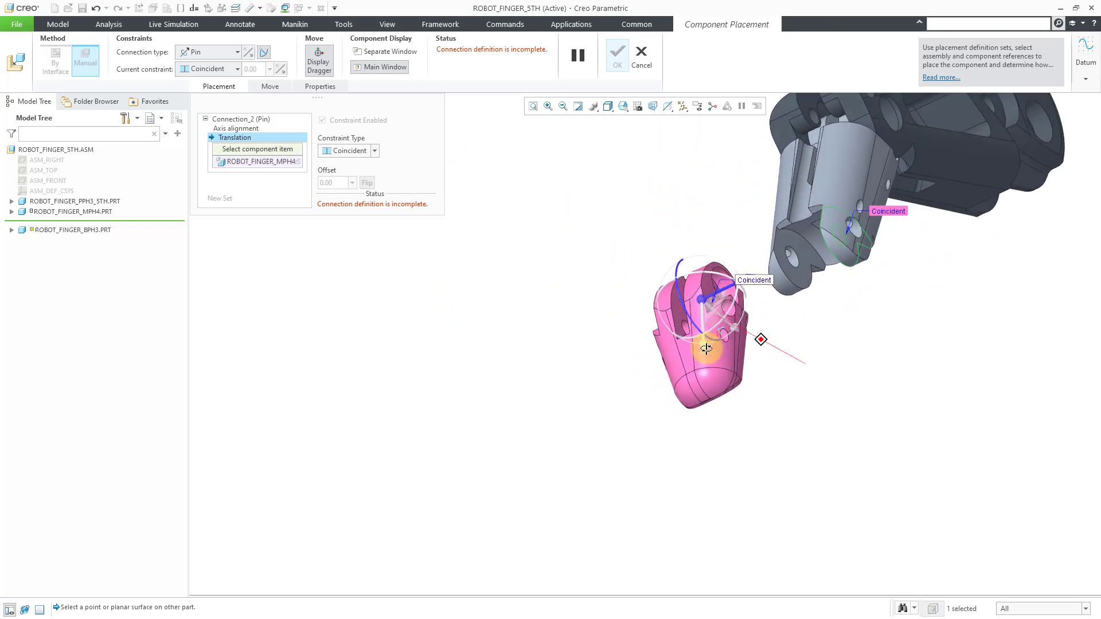
{"action": "left_click", "coordinate": [708, 288]}
{"action": "mouse_move", "coordinate": [762, 362]}
{"action": "middle_mouse_down"}
{"action": "mouse_move", "coordinate": [829, 332]}
{"action": "mouse_move", "coordinate": [852, 349]}
{"action": "mouse_move", "coordinate": [848, 367]}
{"action": "middle_mouse_up"}
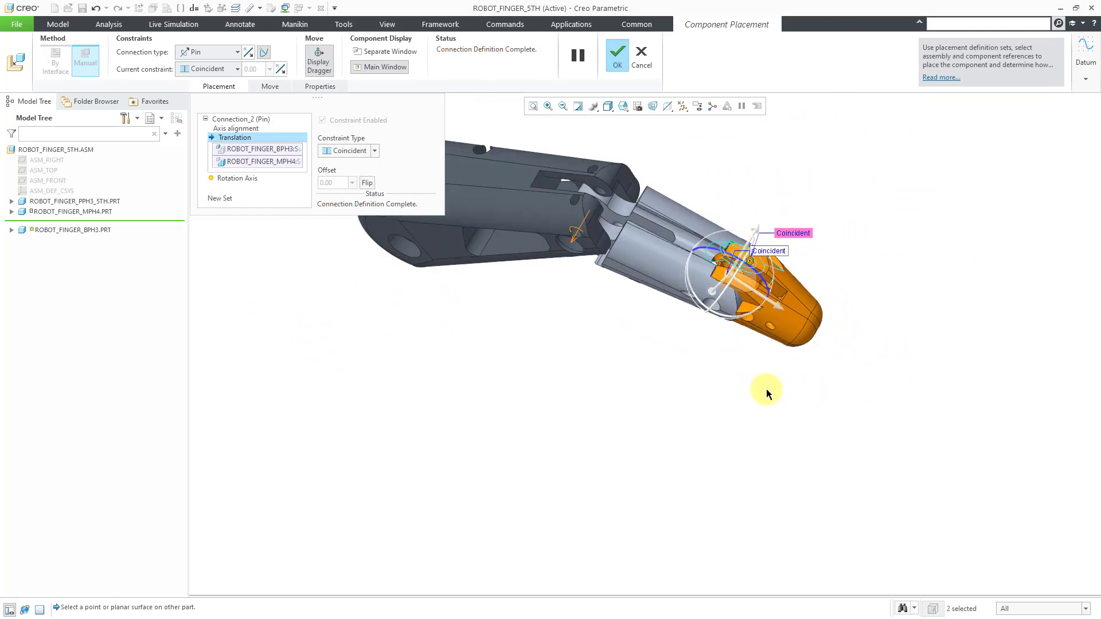
- Define the pin's rotation axis zero references with robot_finger_mph4's long flat side face and robot_finger_bph3's corresponding flat side face
{"action": "mouse_move", "coordinate": [766, 389]}
{"action": "middle_mouse_down"}
{"action": "mouse_move", "coordinate": [808, 393]}
{"action": "mouse_move", "coordinate": [800, 265]}
{"action": "mouse_move", "coordinate": [818, 256]}
{"action": "mouse_move", "coordinate": [809, 261]}
{"action": "middle_mouse_up"}
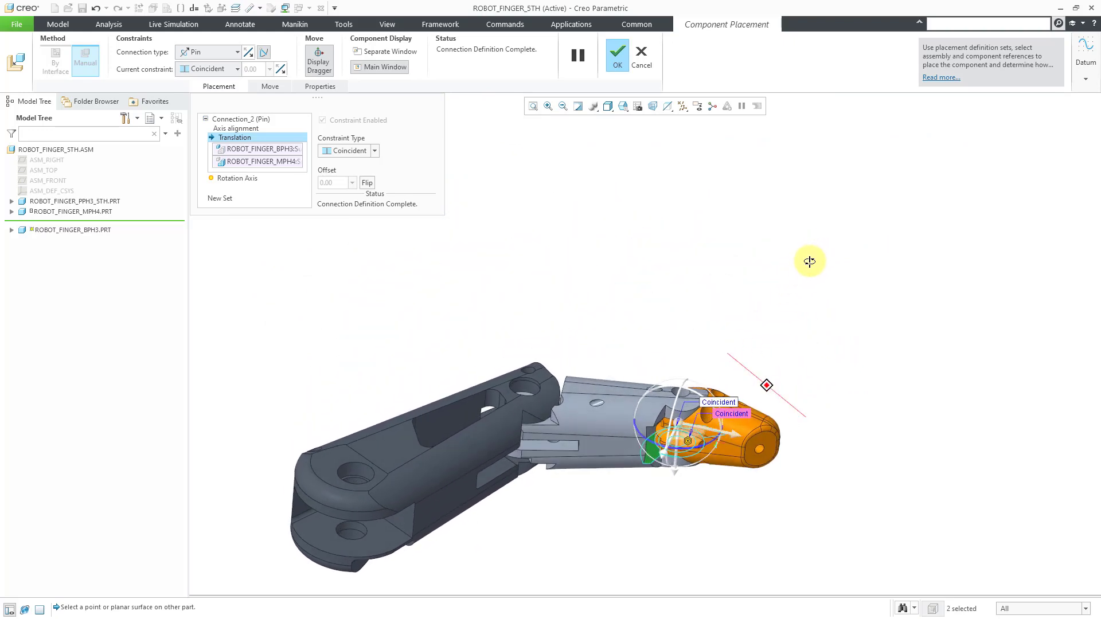
{"action": "scroll", "coordinate": [724, 214], "scroll_direction": "down", "scroll_amount": 1}
{"action": "scroll", "coordinate": [709, 319], "scroll_direction": "up", "scroll_amount": 4}
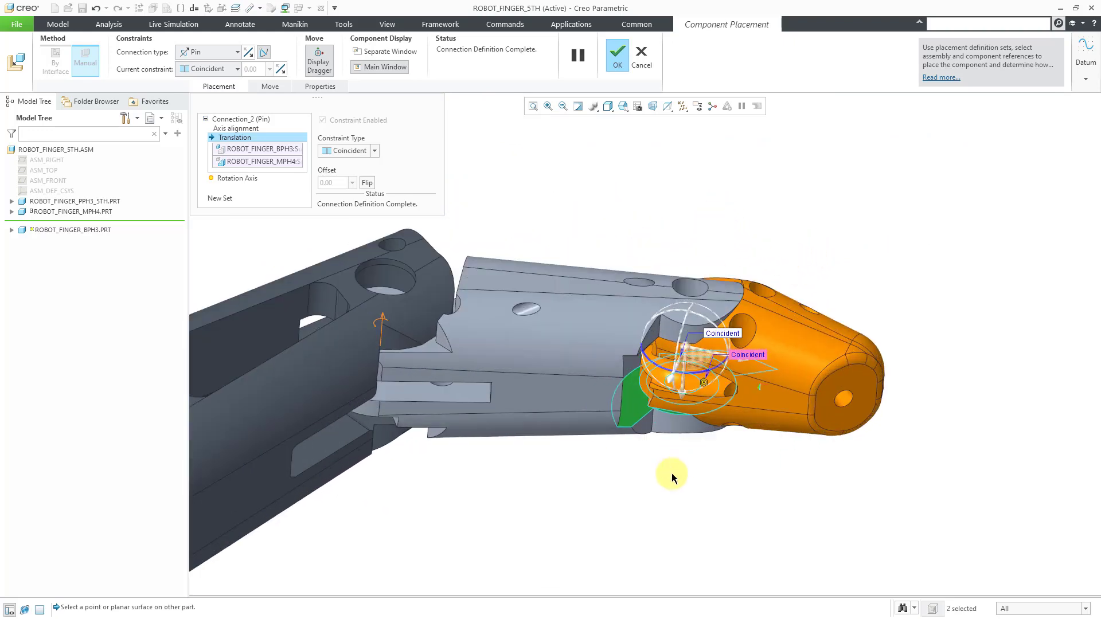
{"action": "scroll", "coordinate": [672, 472], "scroll_direction": "up", "scroll_amount": 1}
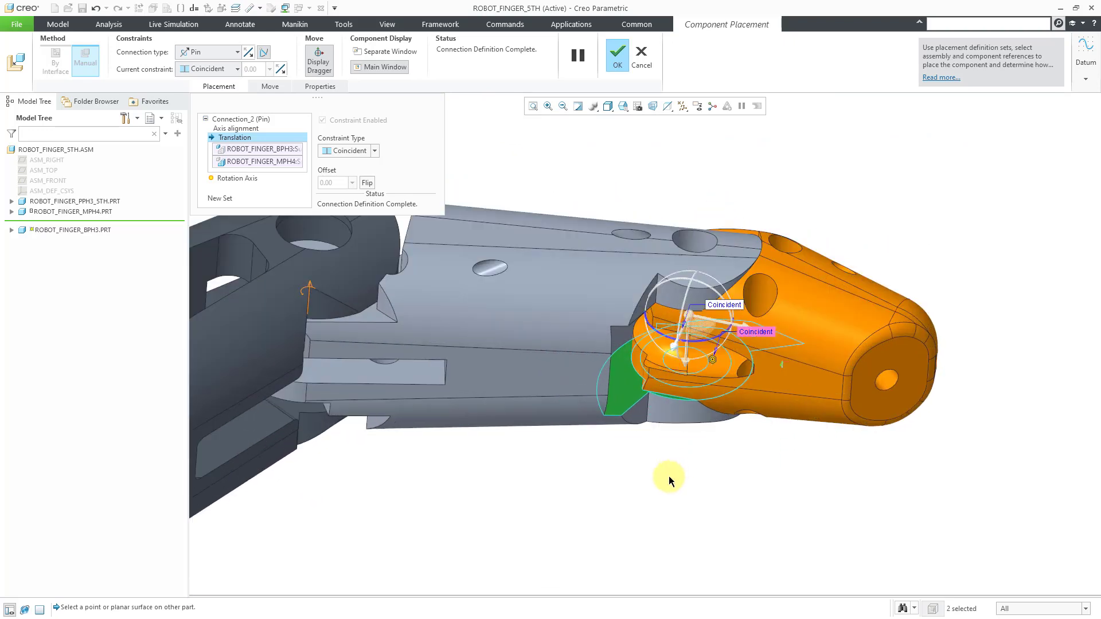
{"action": "left_click", "coordinate": [241, 178]}
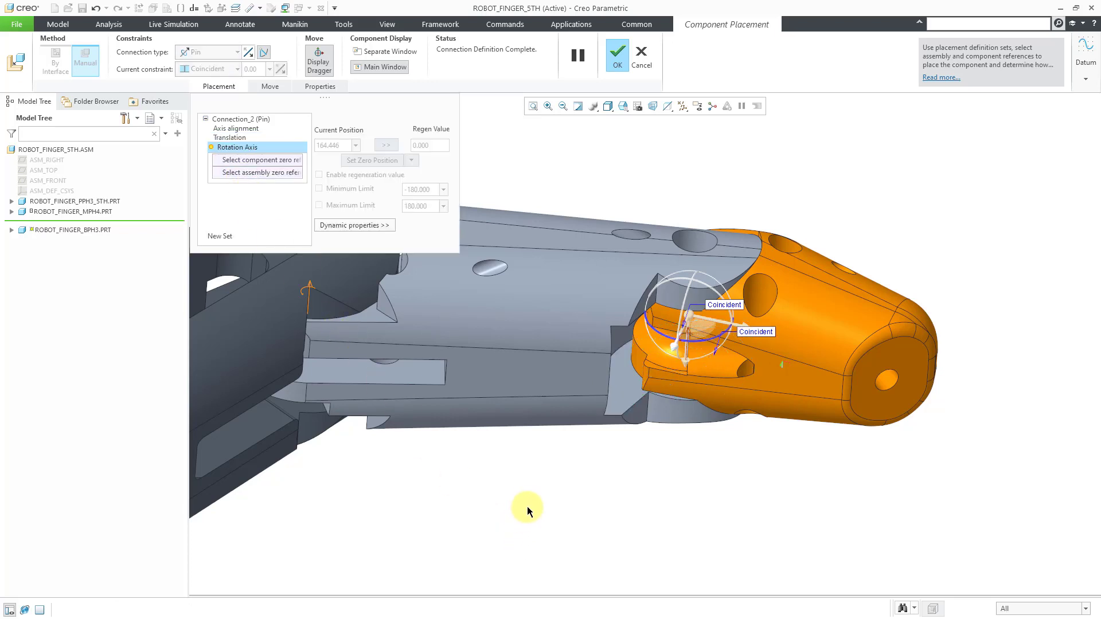
{"action": "left_click", "coordinate": [526, 378]}
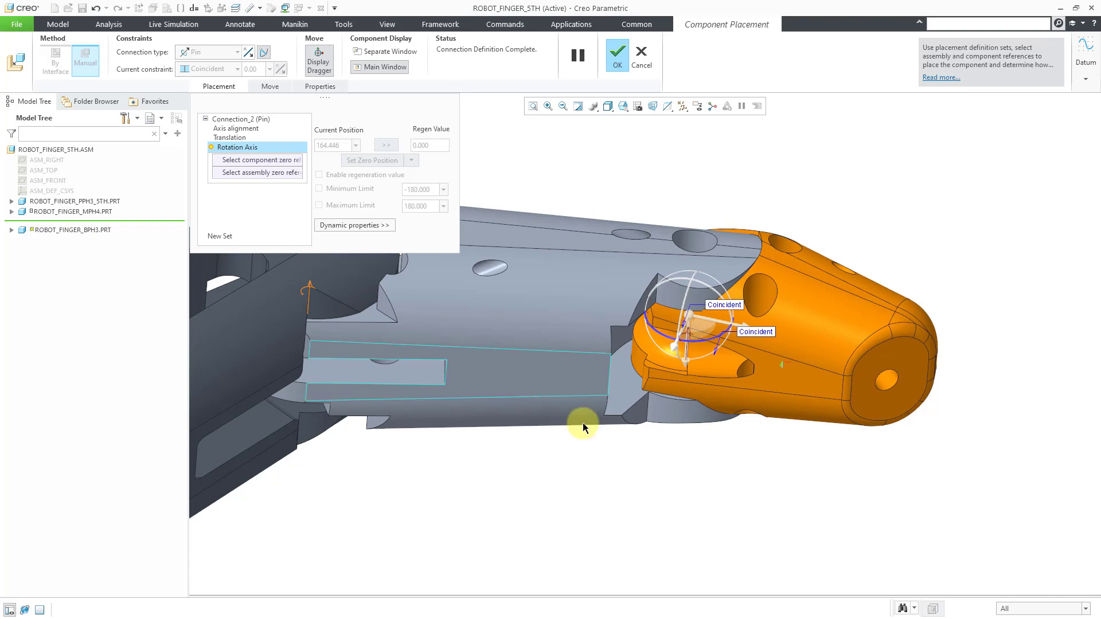
{"action": "left_click", "coordinate": [800, 381]}
- Swing robot_finger_bph3 about its pin axis to a current position of -65 degrees
{"action": "scroll", "coordinate": [886, 400], "scroll_direction": "down", "scroll_amount": 5}
{"action": "middle_click_drag", "start_coordinate": [885, 401], "coordinate": [842, 393]}
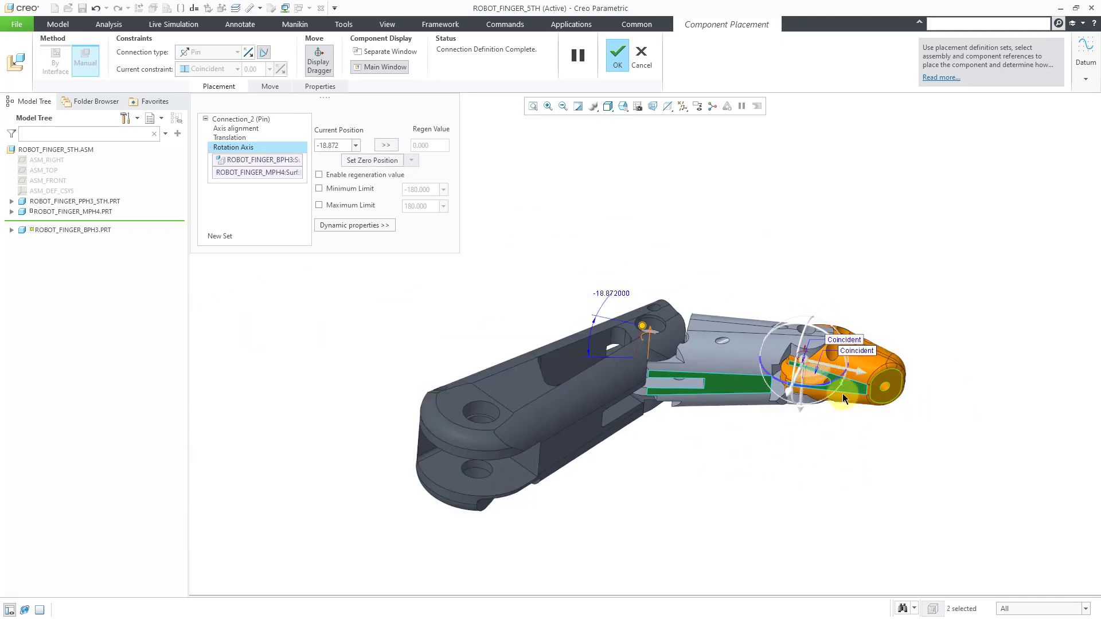
{"action": "middle_click_drag", "start_coordinate": [781, 372], "coordinate": [762, 304]}
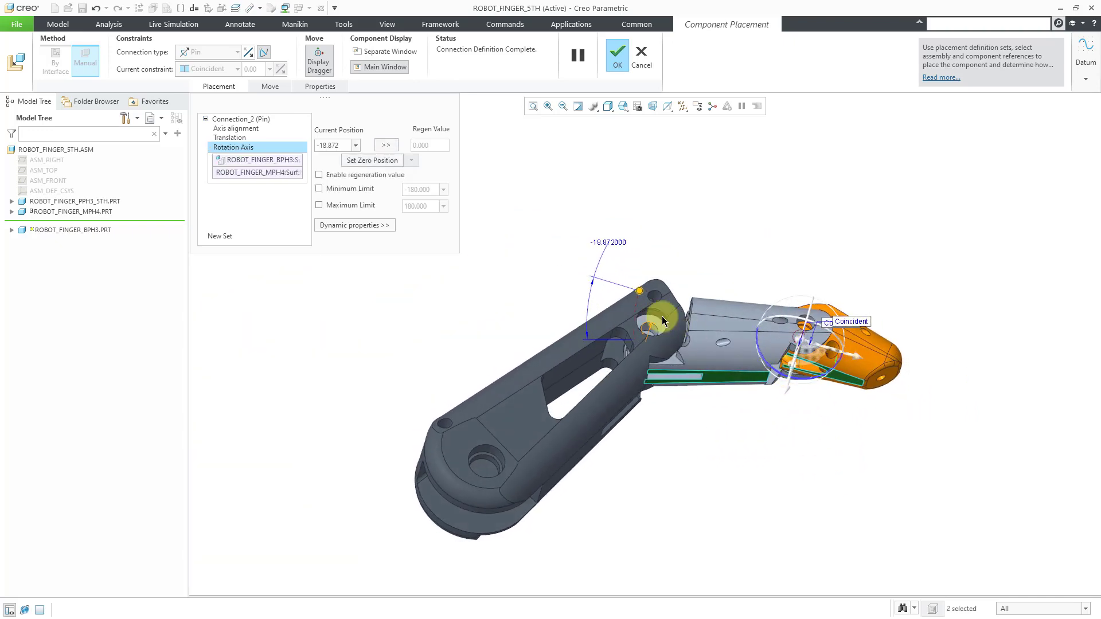
{"action": "mouse_move", "coordinate": [639, 293]}
{"action": "left_mouse_down"}
{"action": "mouse_move", "coordinate": [639, 264]}
{"action": "mouse_move", "coordinate": [730, 222]}
{"action": "mouse_move", "coordinate": [653, 276]}
{"action": "left_mouse_up"}
{"action": "left_click_drag", "start_coordinate": [679, 342], "coordinate": [741, 240]}
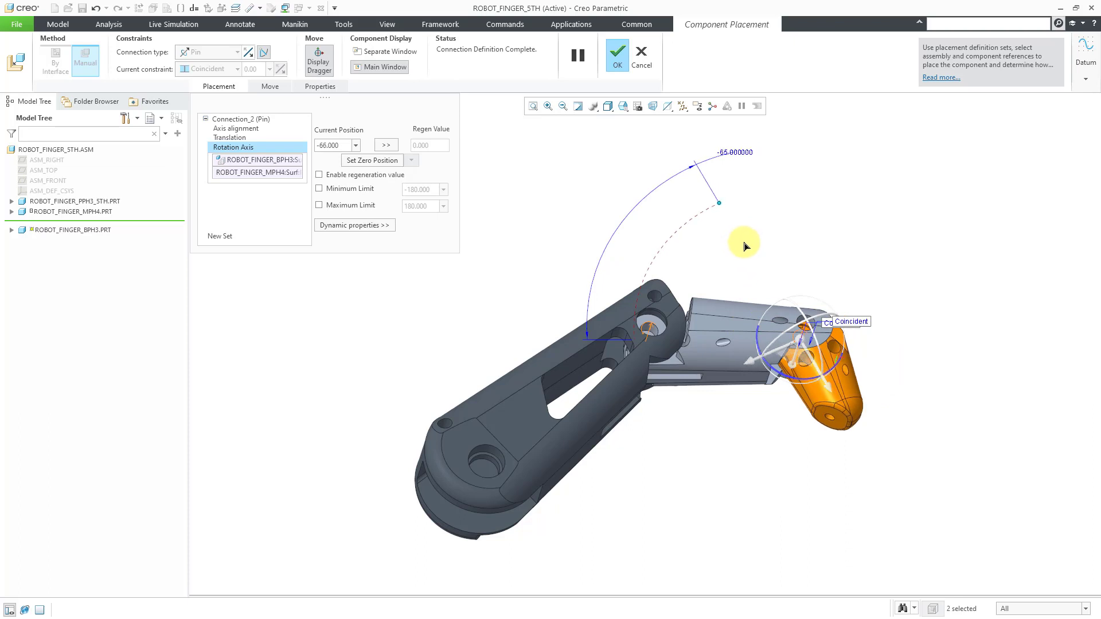
- Limit the pin rotation to a minimum of -90 and a maximum of 0 degrees, and accept robot_finger_bph3's placement
{"action": "left_click", "coordinate": [318, 205]}
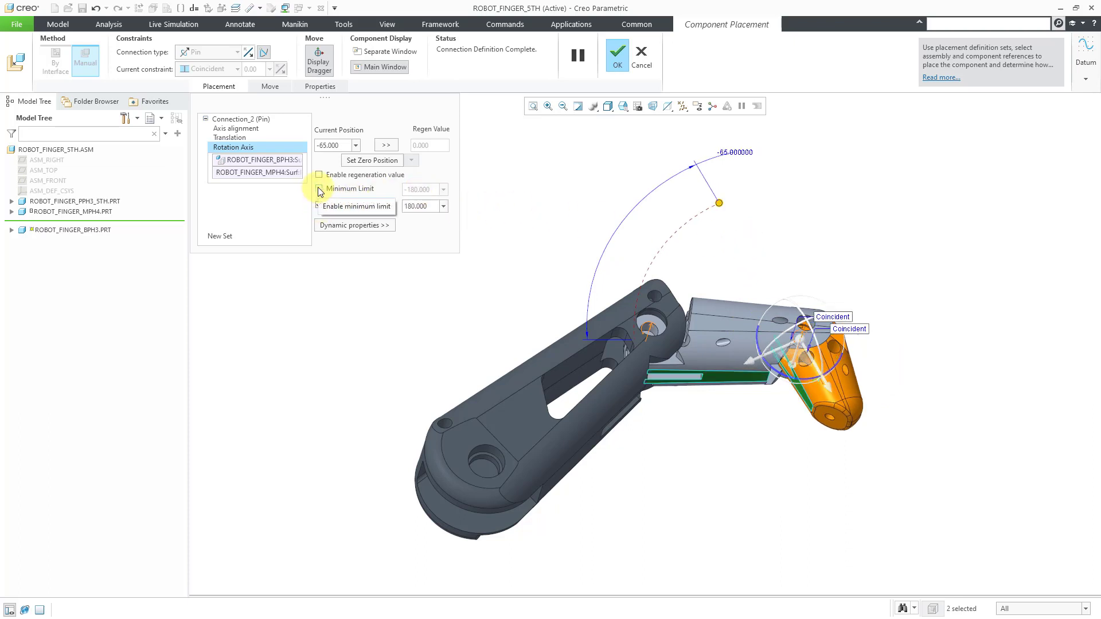
{"action": "left_click", "coordinate": [318, 189]}
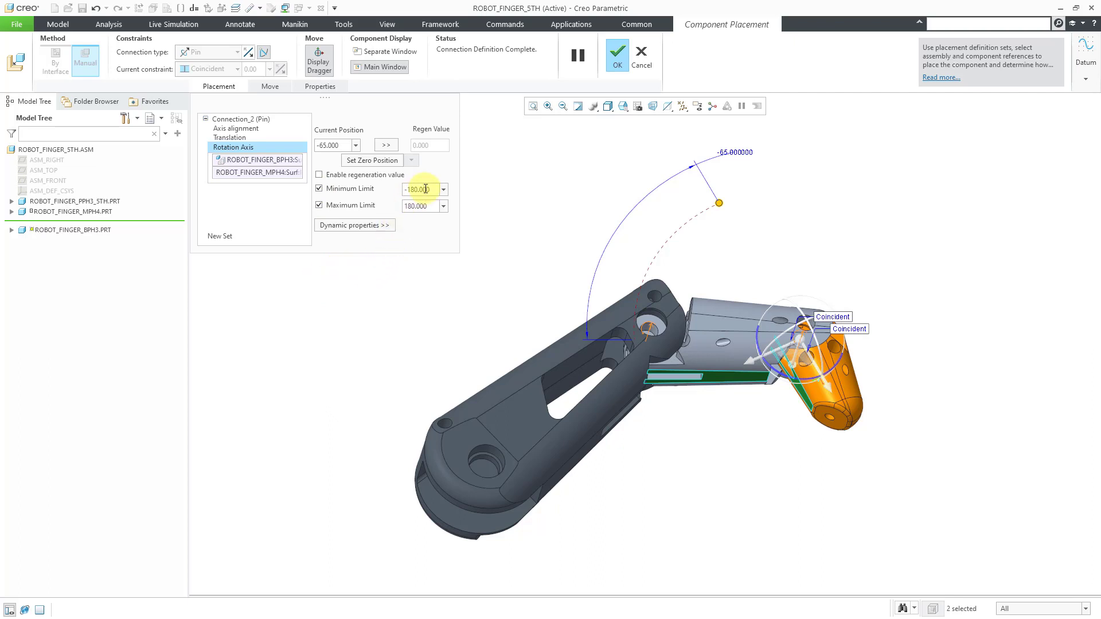
{"action": "left_click_drag", "start_coordinate": [432, 189], "coordinate": [388, 187]}
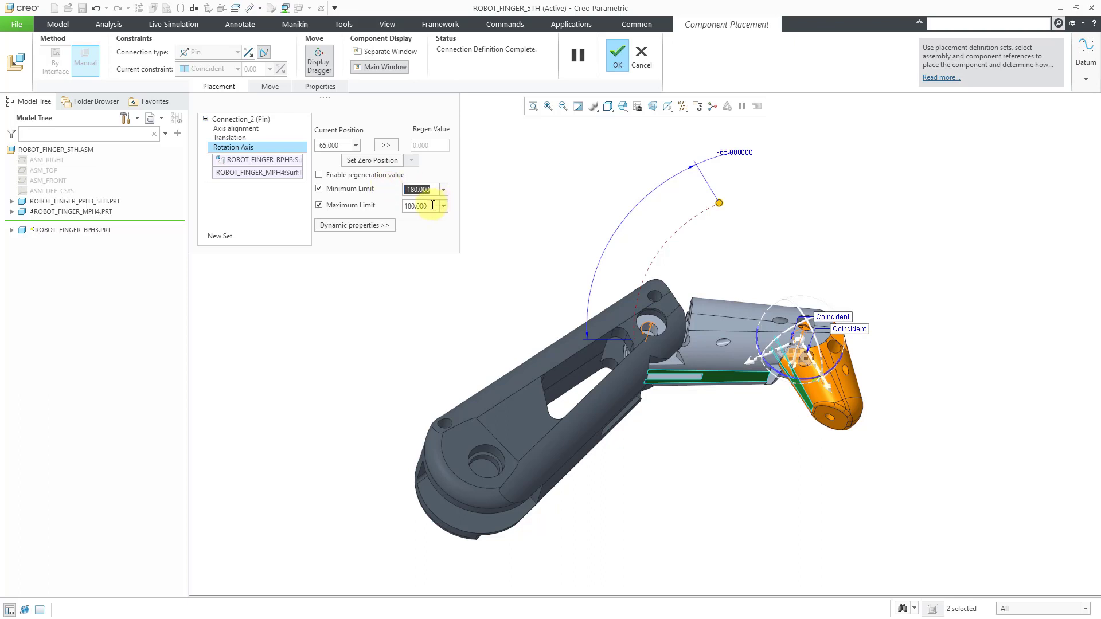
{"action": "type", "text": "-90"}
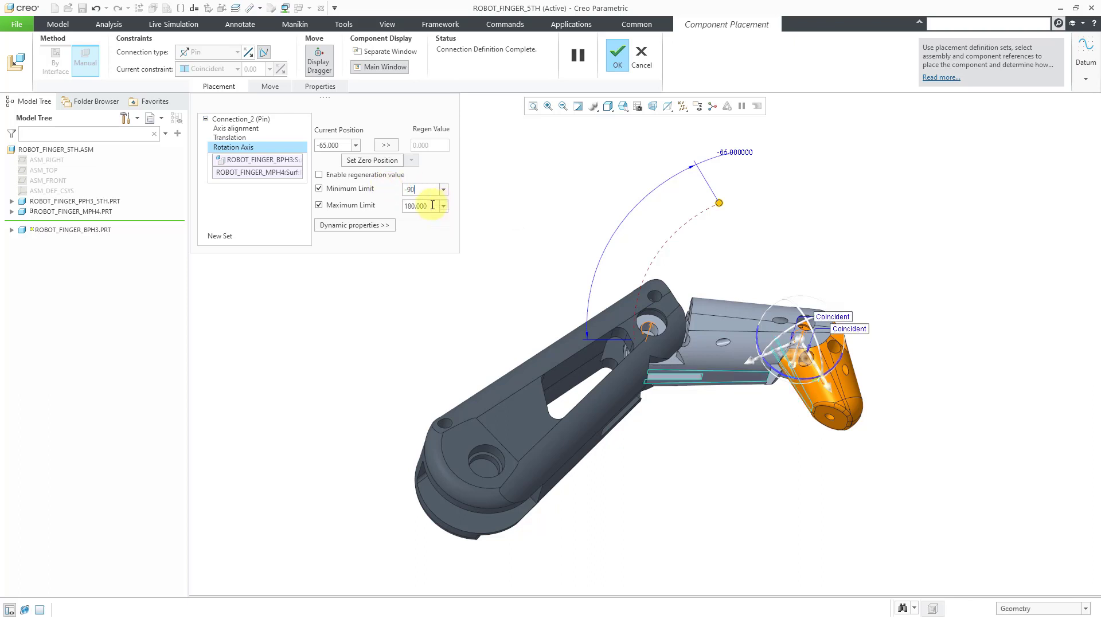
{"action": "key", "text": "Tab"}
{"action": "key", "text": "Home"}
{"action": "key", "text": "Delete"}
{"action": "key", "text": "Delete"}
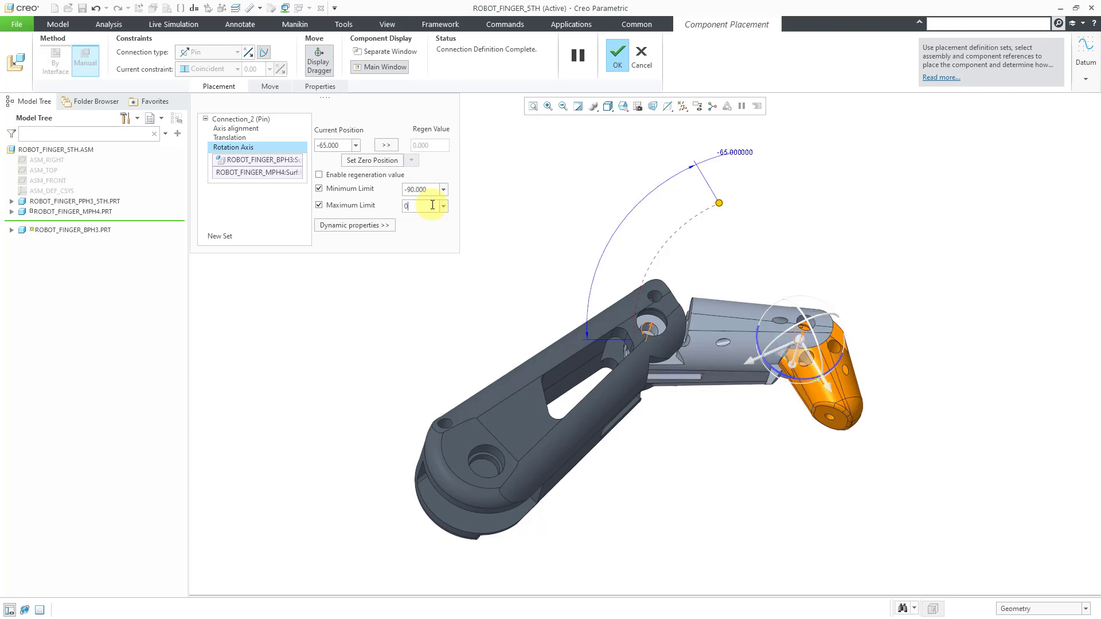
{"action": "left_click", "coordinate": [615, 57]}
- Test the finger's joint motion by moving the tip of robot_finger_bph3 with Drag Components, and cancel the move
{"action": "scroll", "coordinate": [614, 207], "scroll_direction": "down", "scroll_amount": 5}
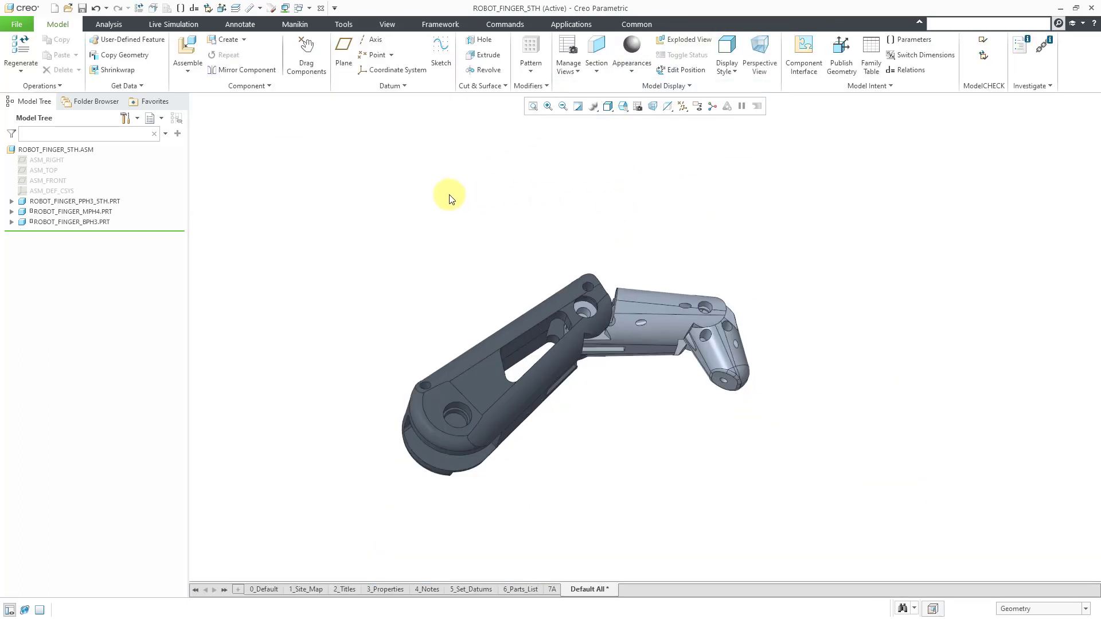
{"action": "middle_click_drag", "start_coordinate": [497, 278], "coordinate": [540, 253]}
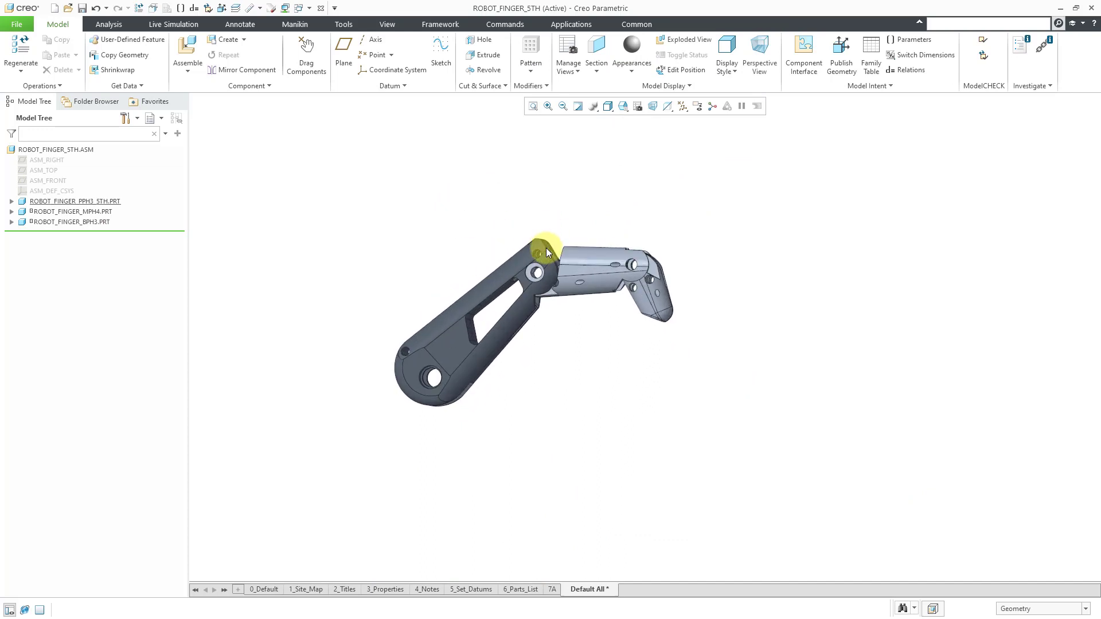
{"action": "scroll", "coordinate": [523, 252], "scroll_direction": "up", "scroll_amount": 3}
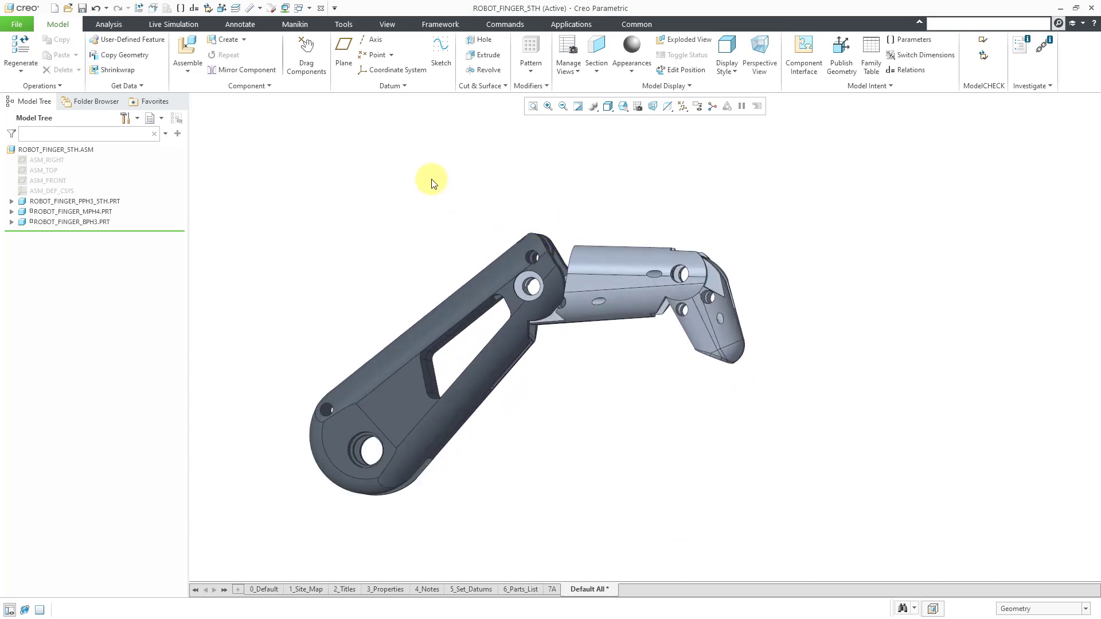
{"action": "left_click", "coordinate": [309, 58]}
{"action": "left_click", "coordinate": [727, 367]}
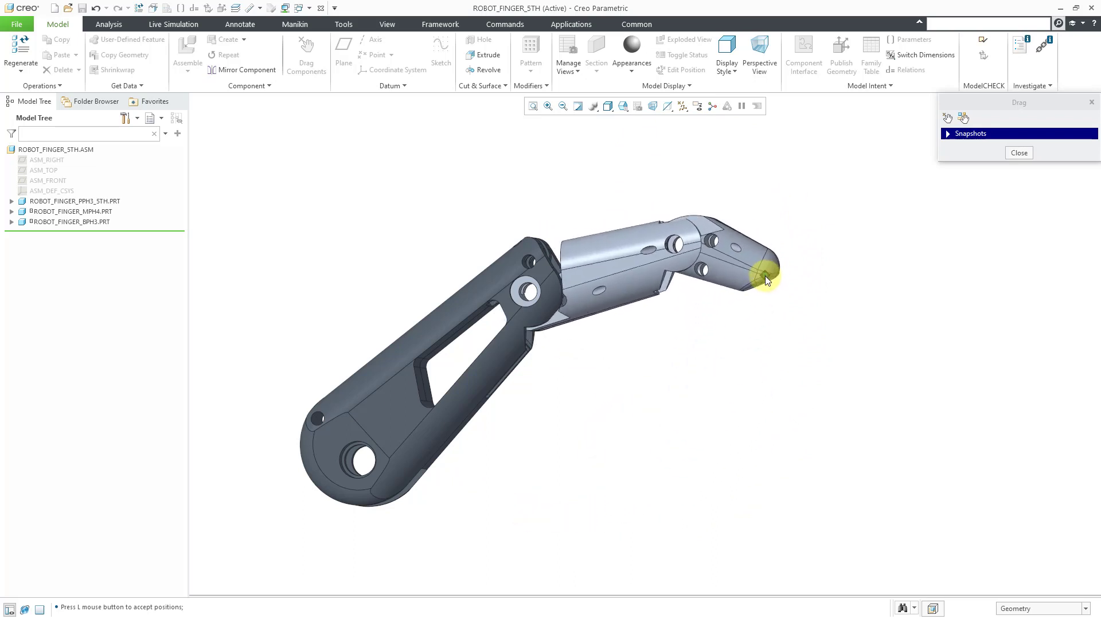
{"action": "middle_click", "coordinate": [765, 276]}
{"action": "scroll", "coordinate": [517, 411], "scroll_direction": "down", "scroll_amount": 2}
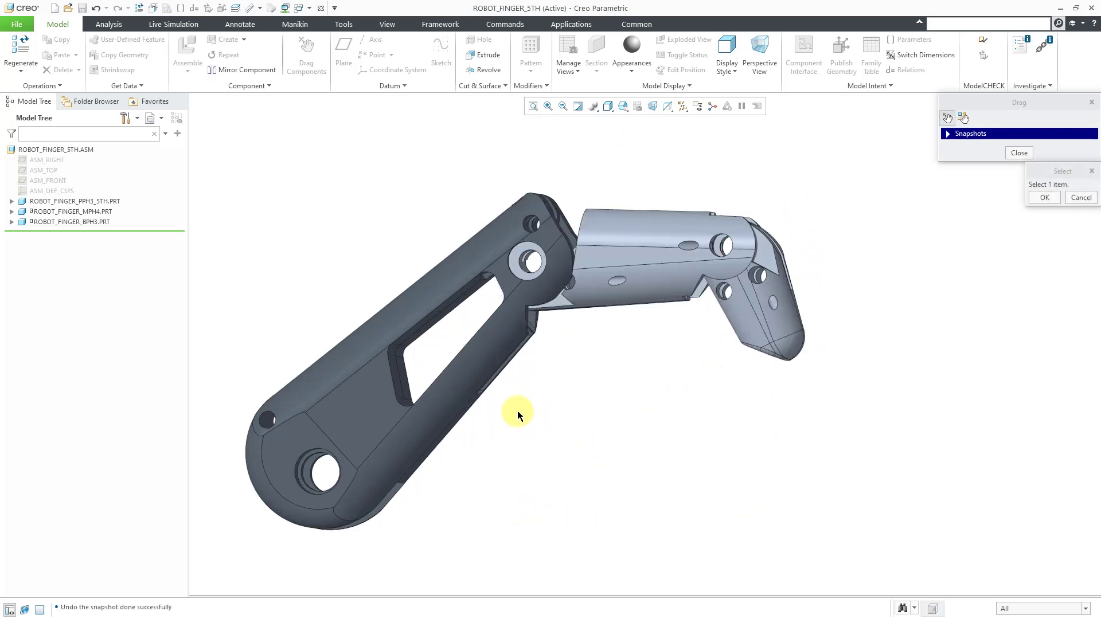